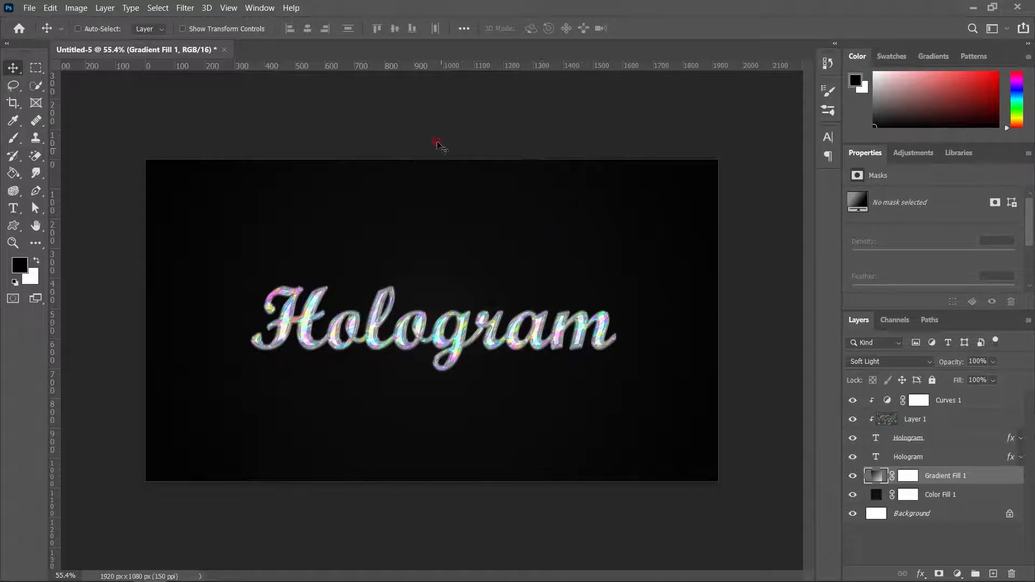
pyautogui.press('ctrl')
pyautogui.hotkey('ctrl', 'n')
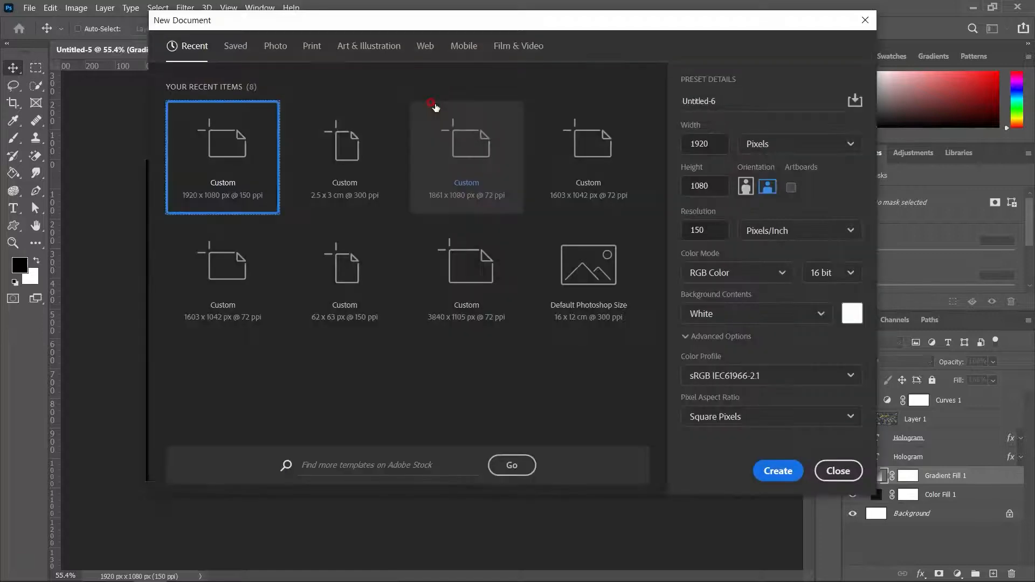
pyautogui.click(207, 156)
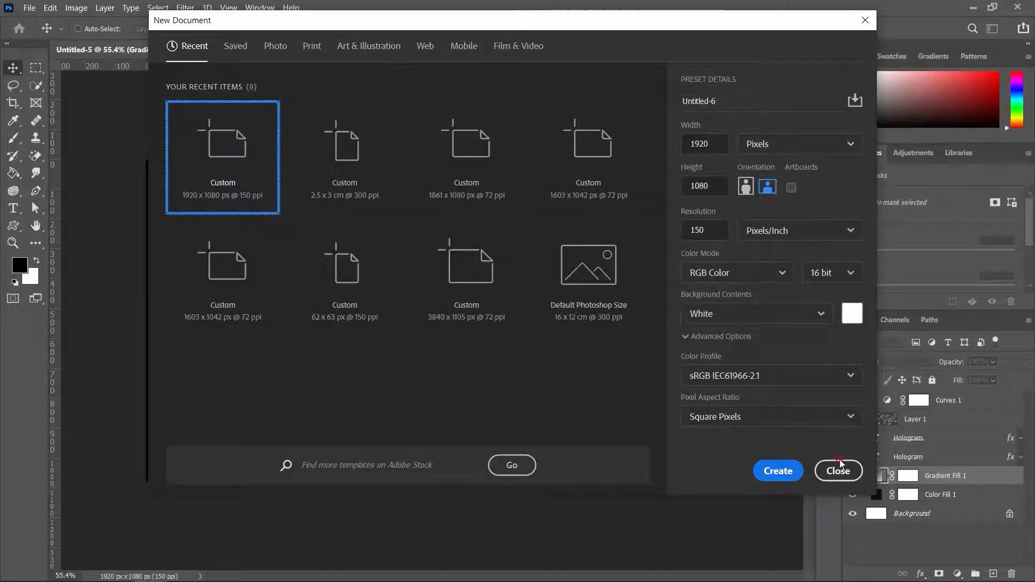
pyautogui.click(772, 467)
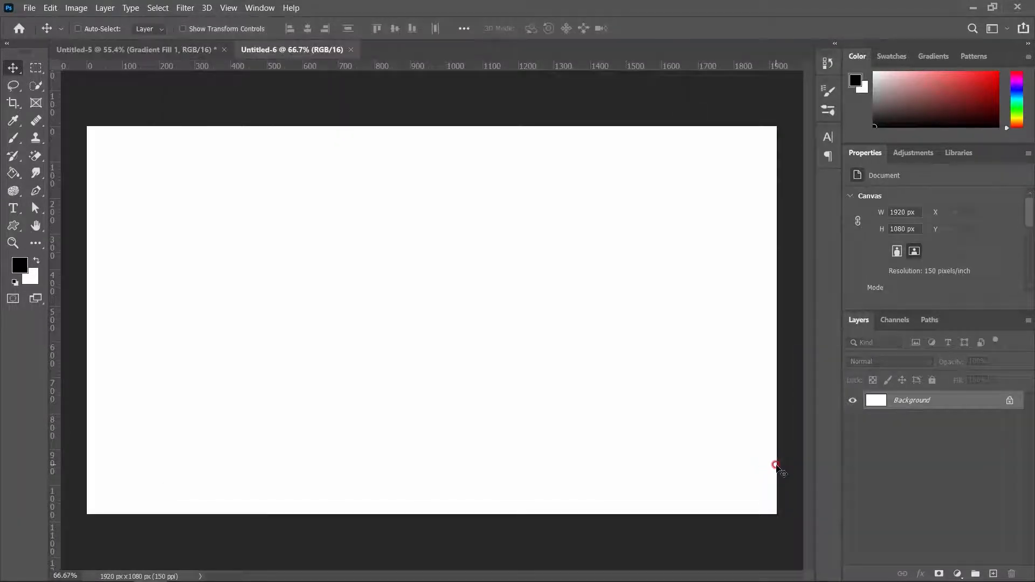
pyautogui.click(351, 50)
# - Create a new 1920 x 1080 px document at 150 pixels/inch in 16-bit RGB Color with white background contents
pyautogui.hotkey('ctrl', 'n')
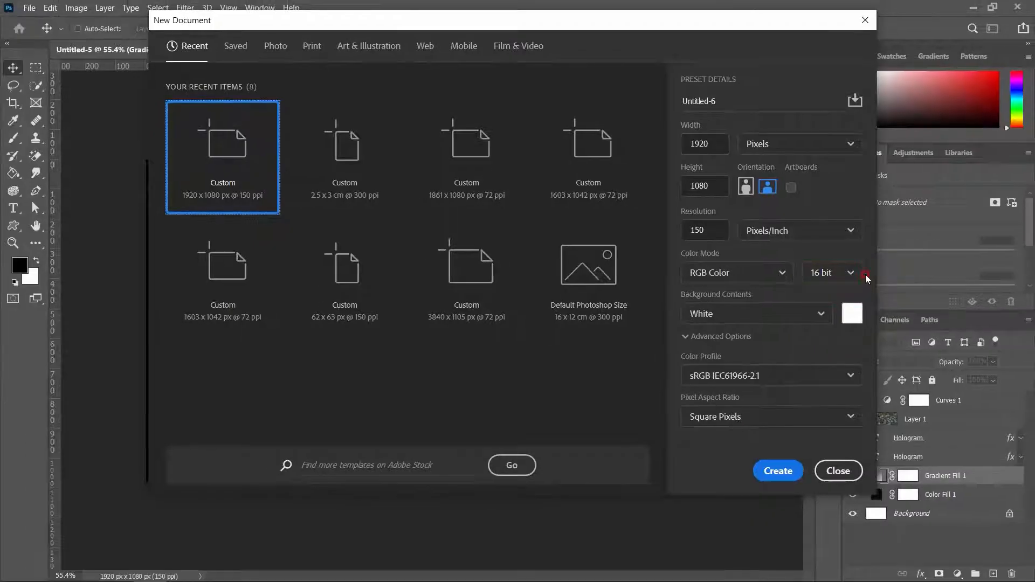
pyautogui.click(778, 470)
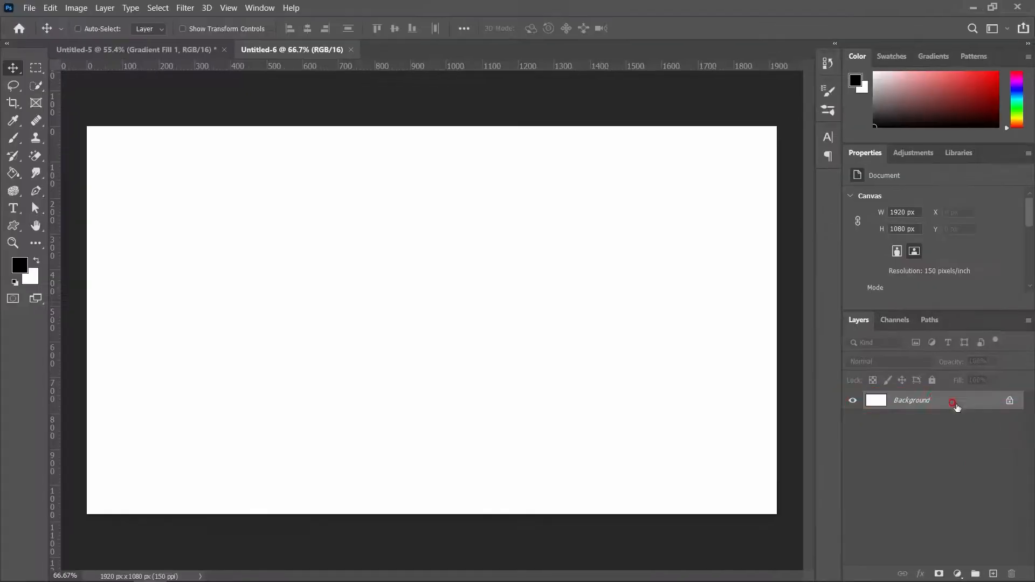
pyautogui.rightClick(837, 333)
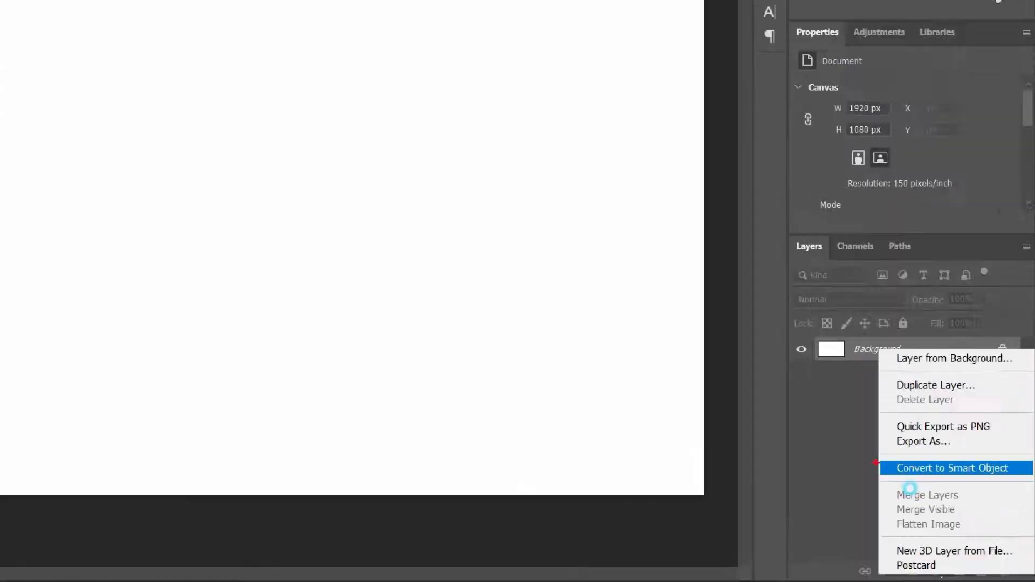
pyautogui.click(977, 542)
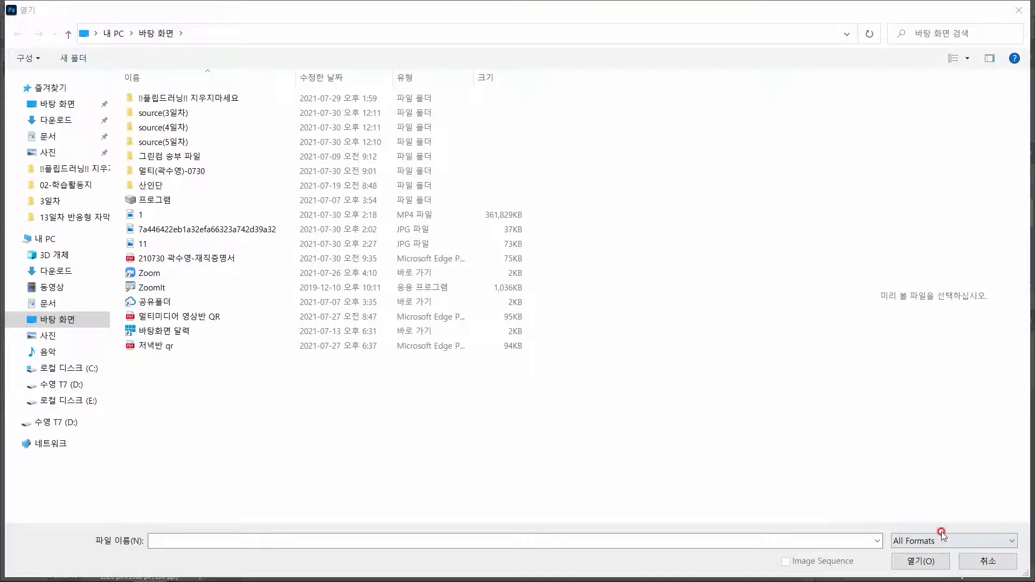
pyautogui.moveTo(974, 561)
pyautogui.click(1010, 569)
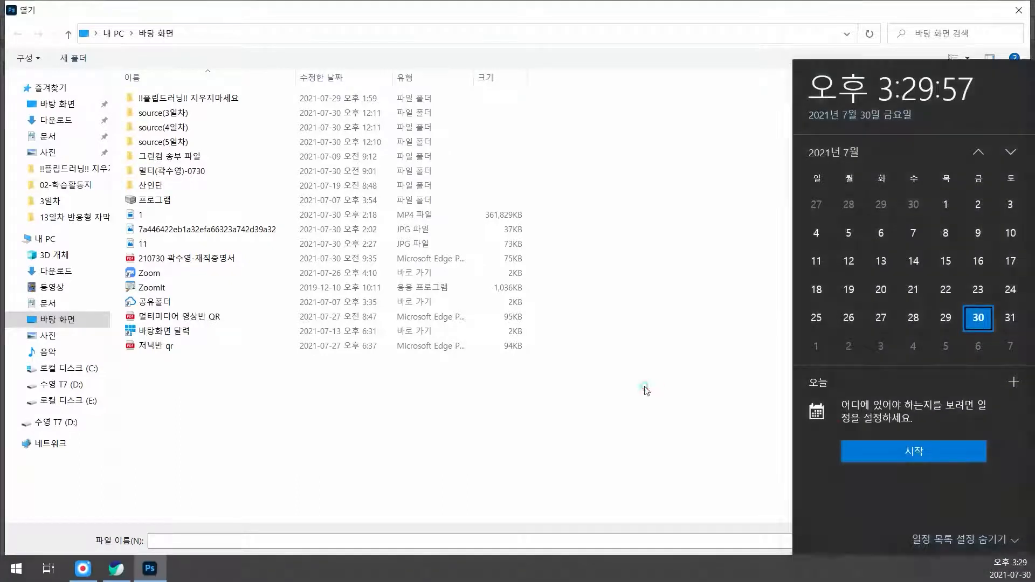
pyautogui.click(647, 390)
pyautogui.click(988, 559)
# - Convert the Background layer to a Smart Object
pyautogui.rightClick(931, 400)
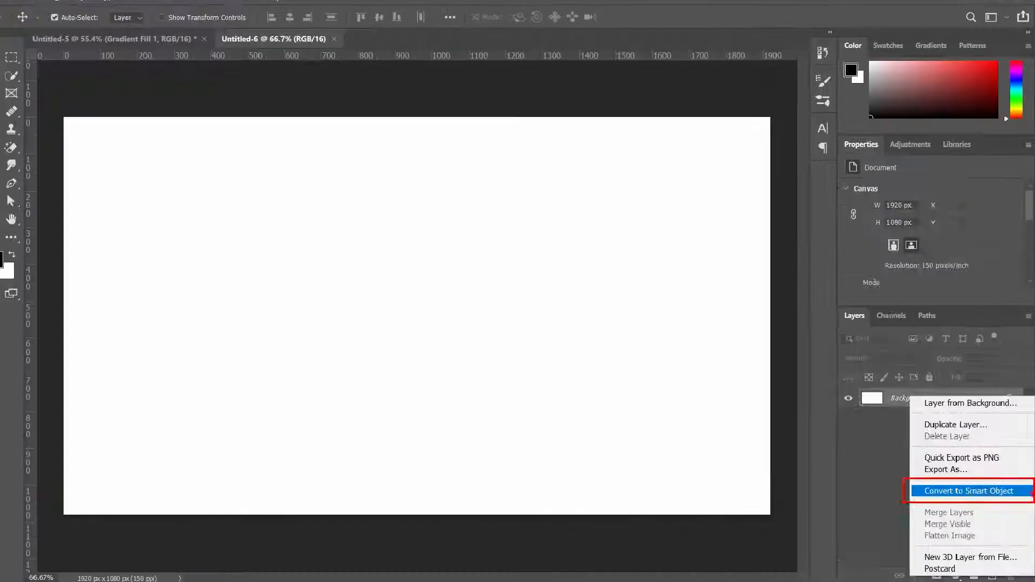
pyautogui.click(1024, 488)
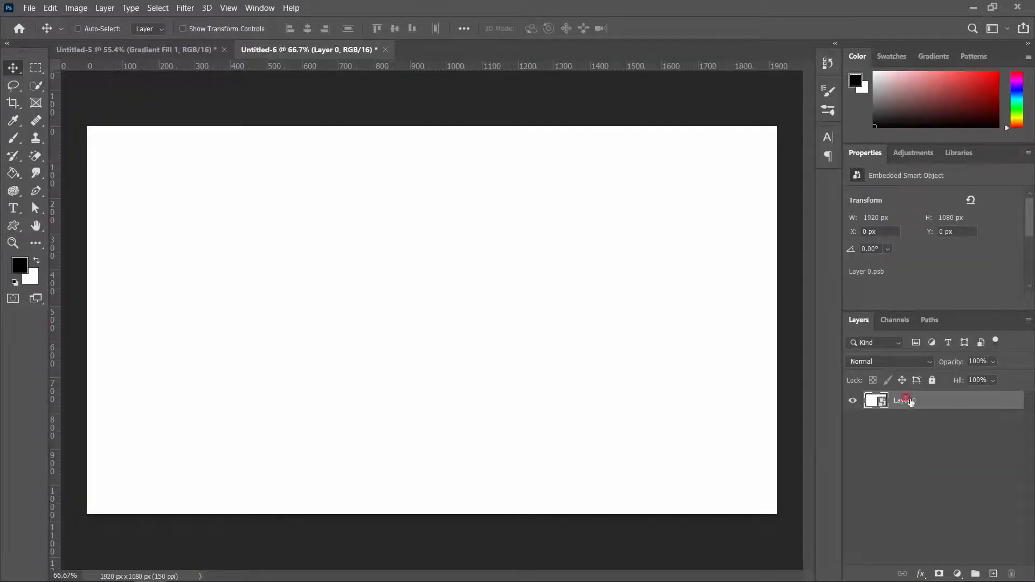
pyautogui.rightClick(946, 464)
pyautogui.click(989, 474)
pyautogui.rightClick(980, 430)
pyautogui.click(976, 466)
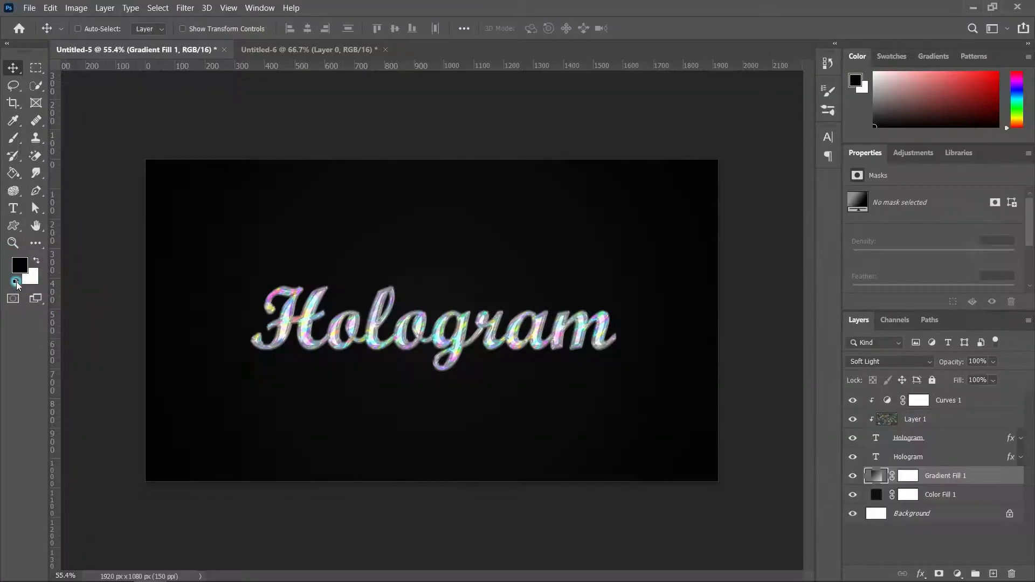
# - Render the Clouds filter onto the Smart Object layer in the Untitled-6 document
pyautogui.click(310, 49)
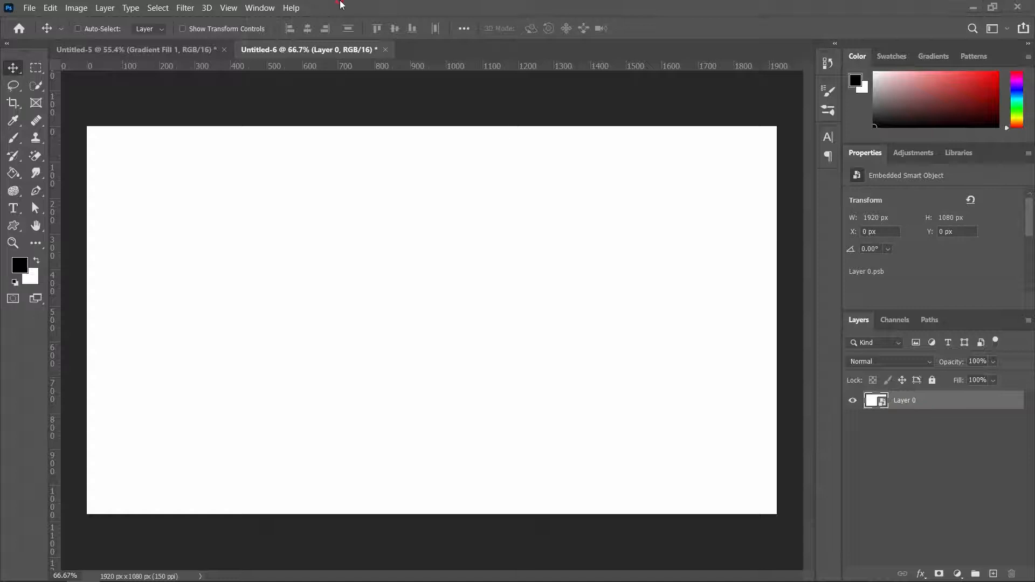
pyautogui.click(188, 8)
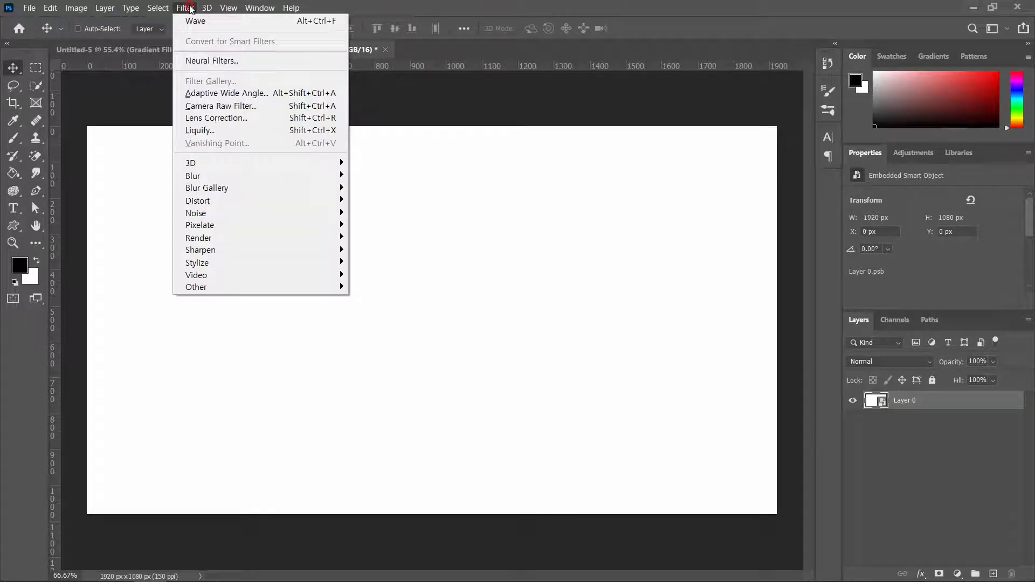
pyautogui.click(263, 238)
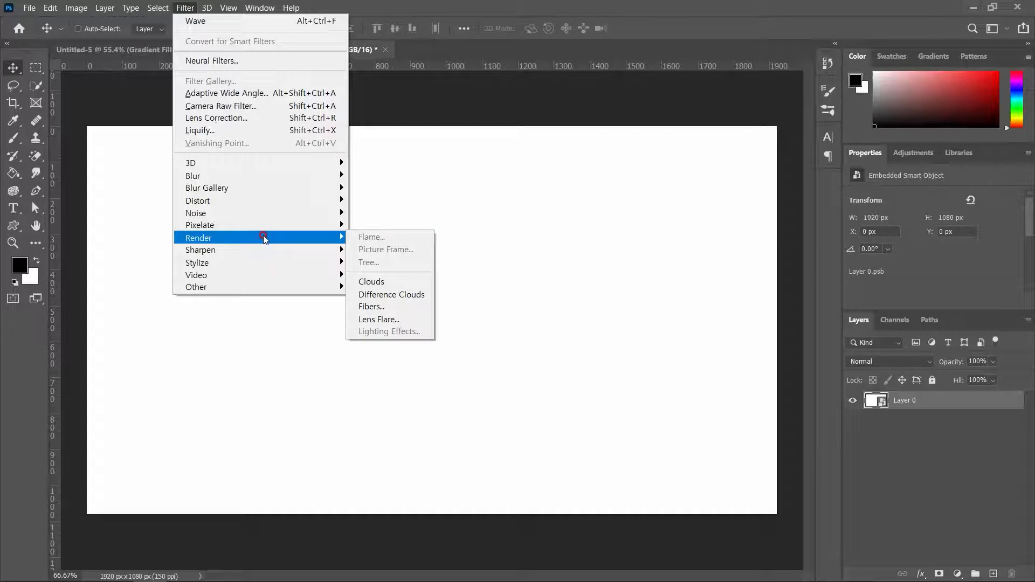
pyautogui.click(413, 285)
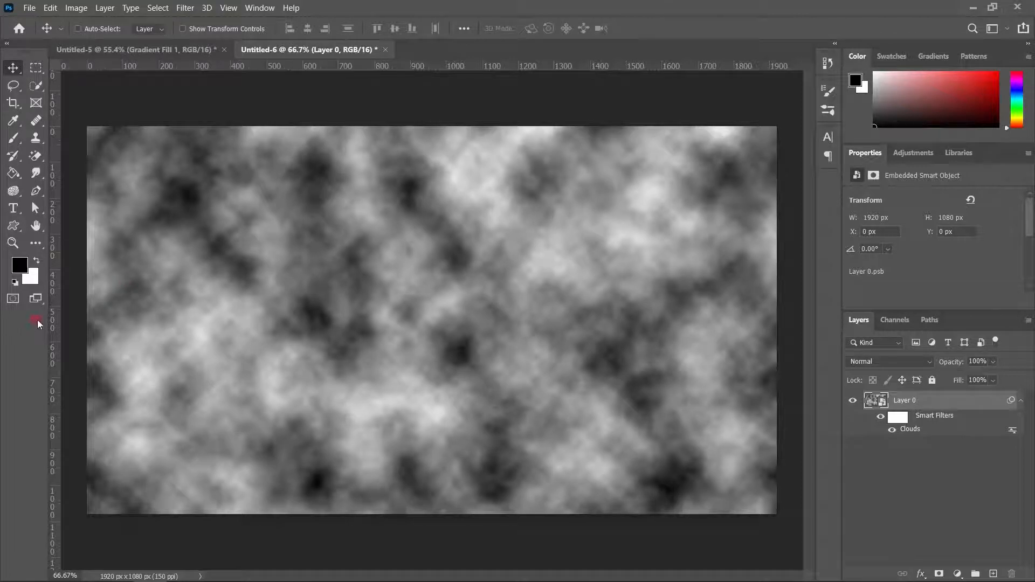
pyautogui.click(930, 397)
pyautogui.click(185, 7)
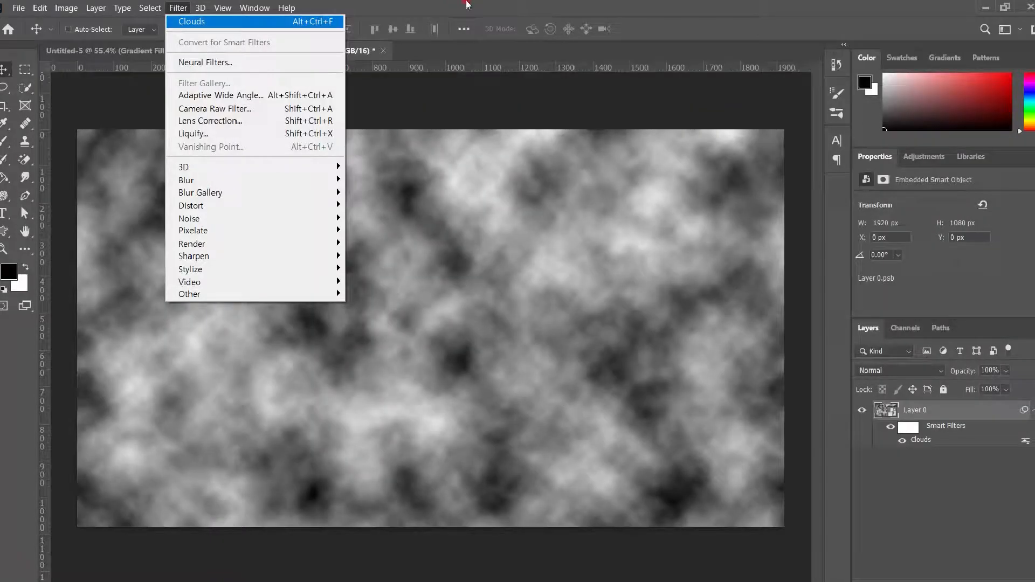
pyautogui.click(467, 4)
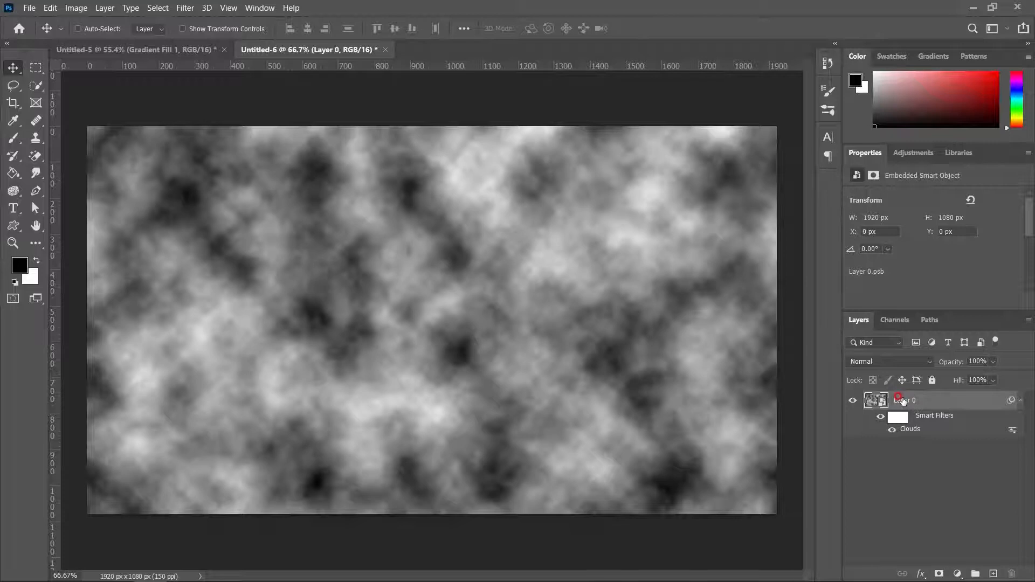
# - Change the image mode of the clouds document to 8 Bits/Channel
pyautogui.click(76, 7)
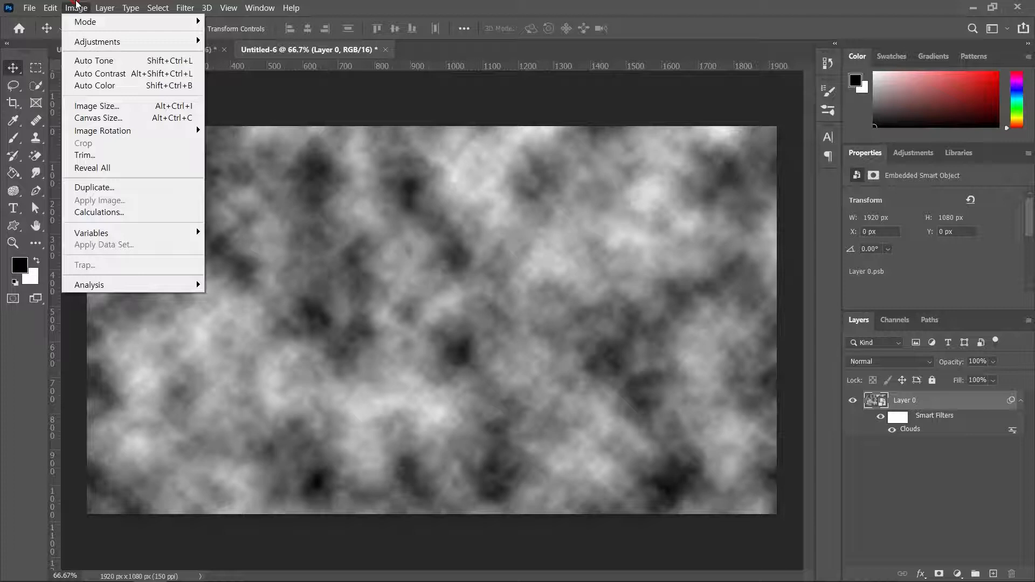
pyautogui.click(78, 5)
pyautogui.click(77, 7)
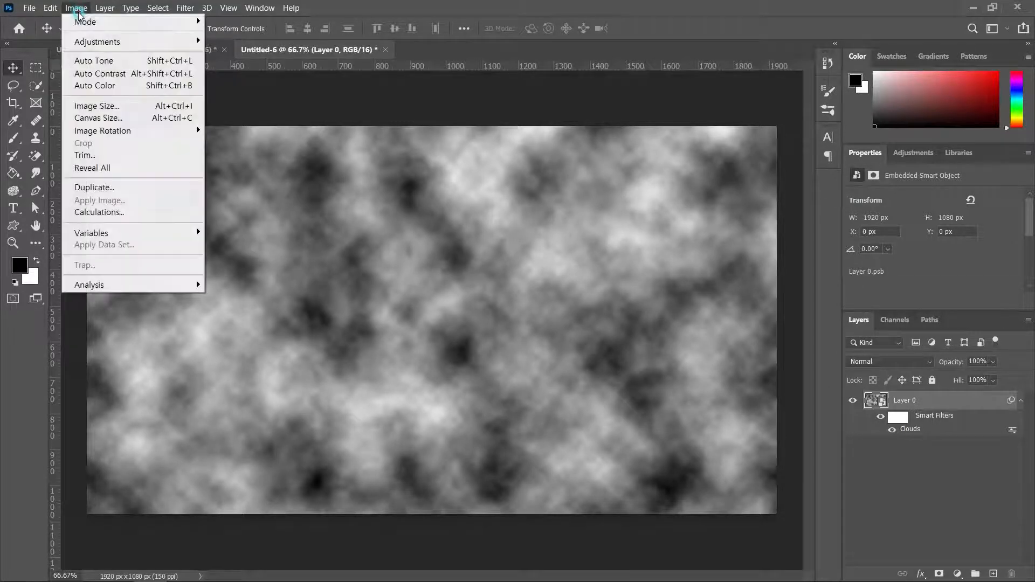
pyautogui.moveTo(80, 22)
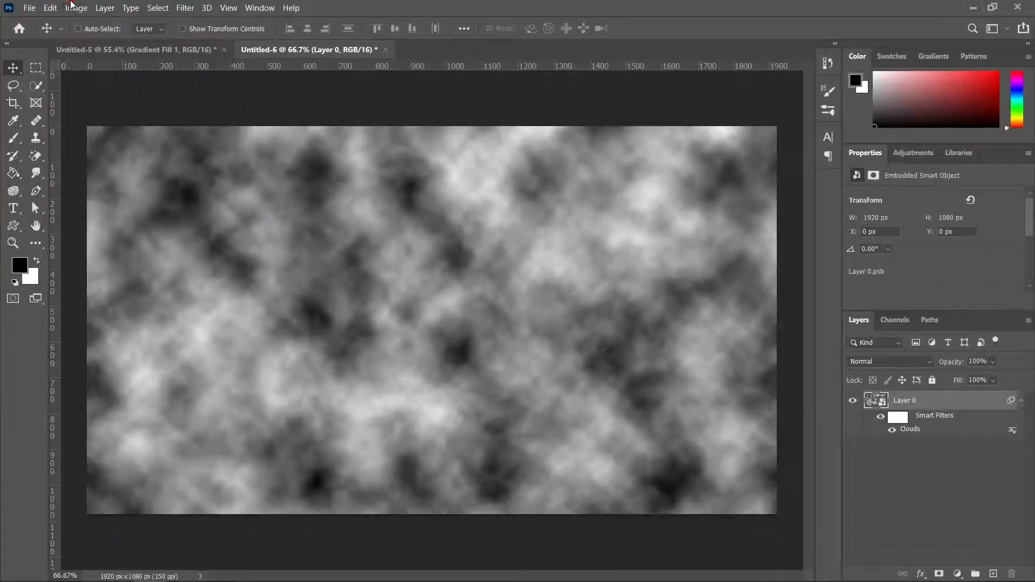
pyautogui.click(125, 16)
pyautogui.moveTo(135, 21)
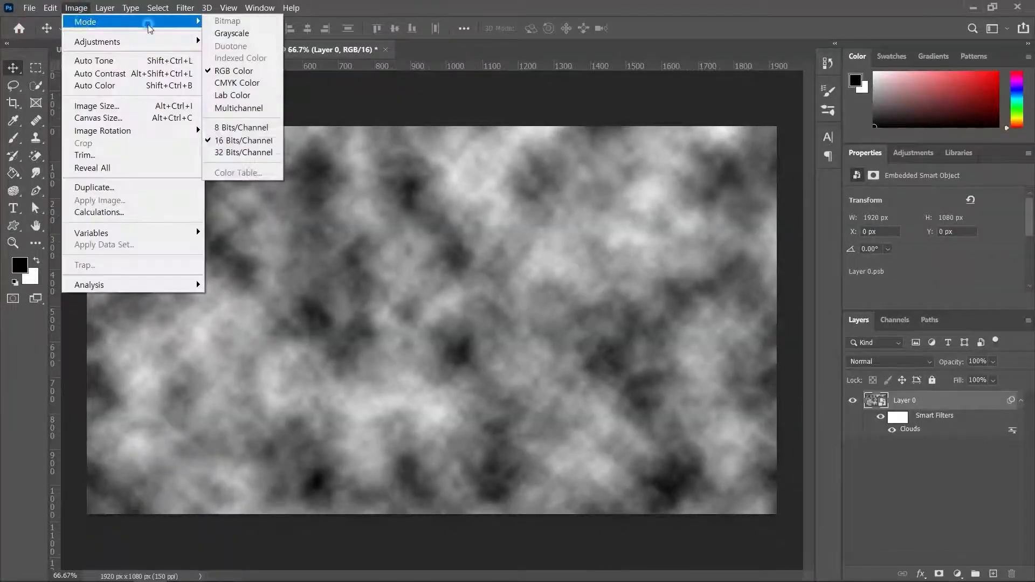
pyautogui.click(230, 131)
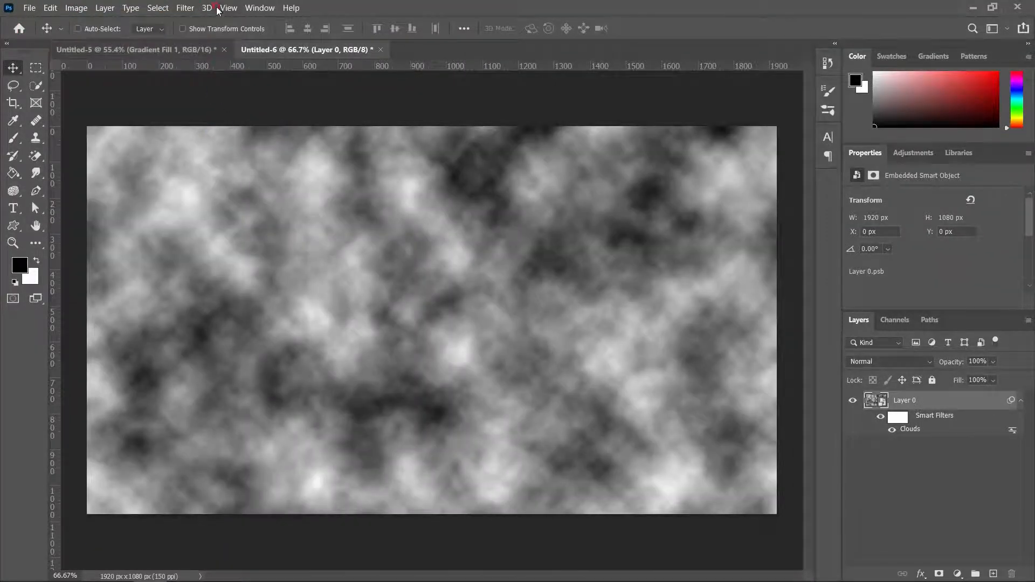
pyautogui.click(186, 7)
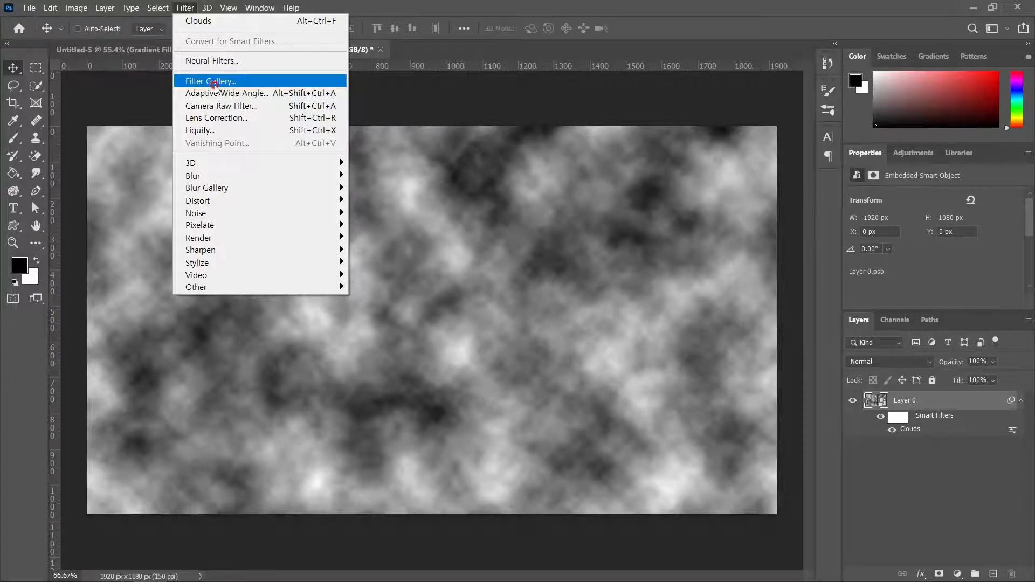
pyautogui.click(214, 86)
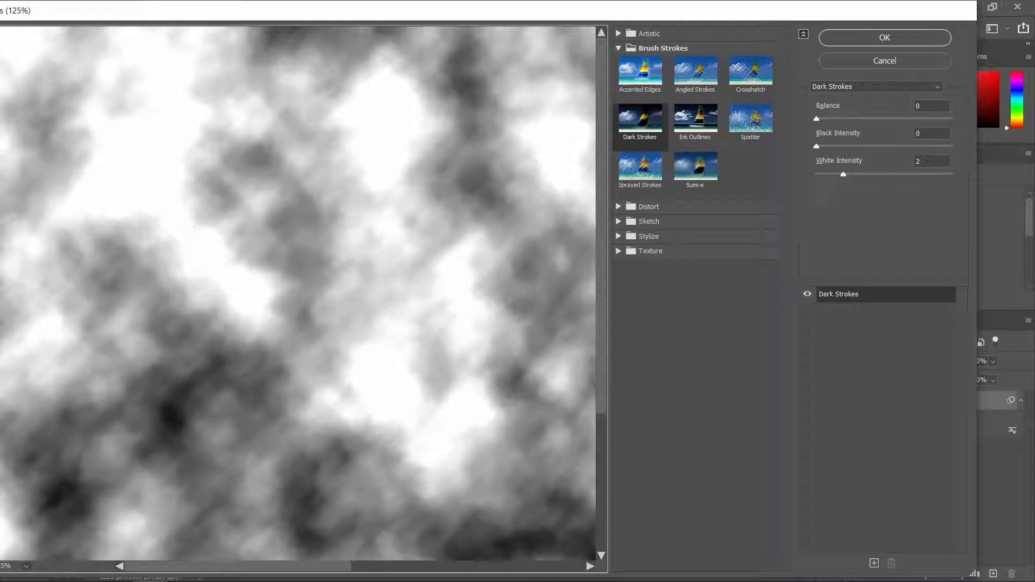
pyautogui.moveTo(975, 576); pyautogui.dragTo(620, 380)
pyautogui.moveTo(345, 9)
pyautogui.mouseDown()
pyautogui.moveTo(580, 120)
pyautogui.moveTo(550, 111)
pyautogui.mouseUp()
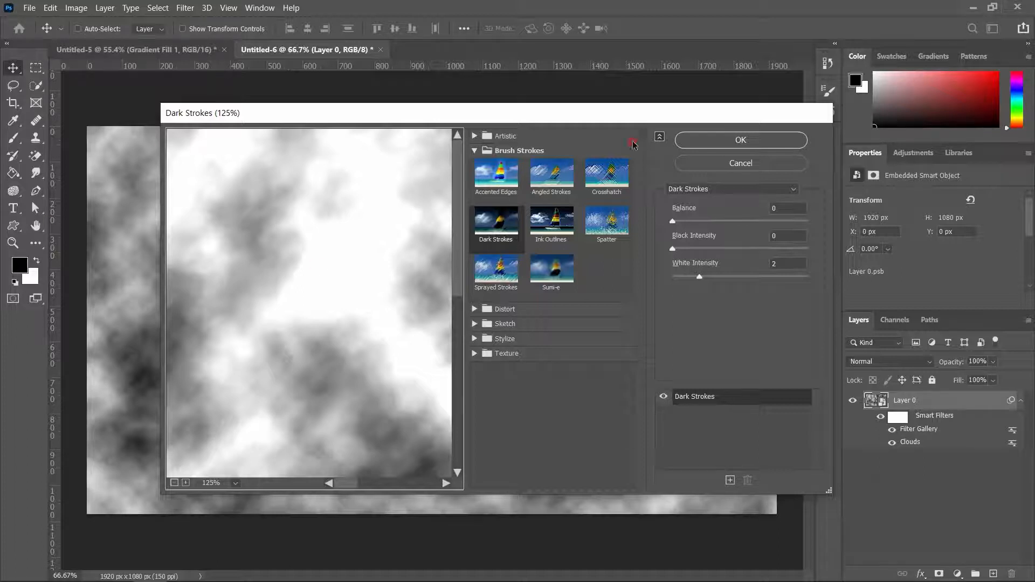
pyautogui.click(712, 163)
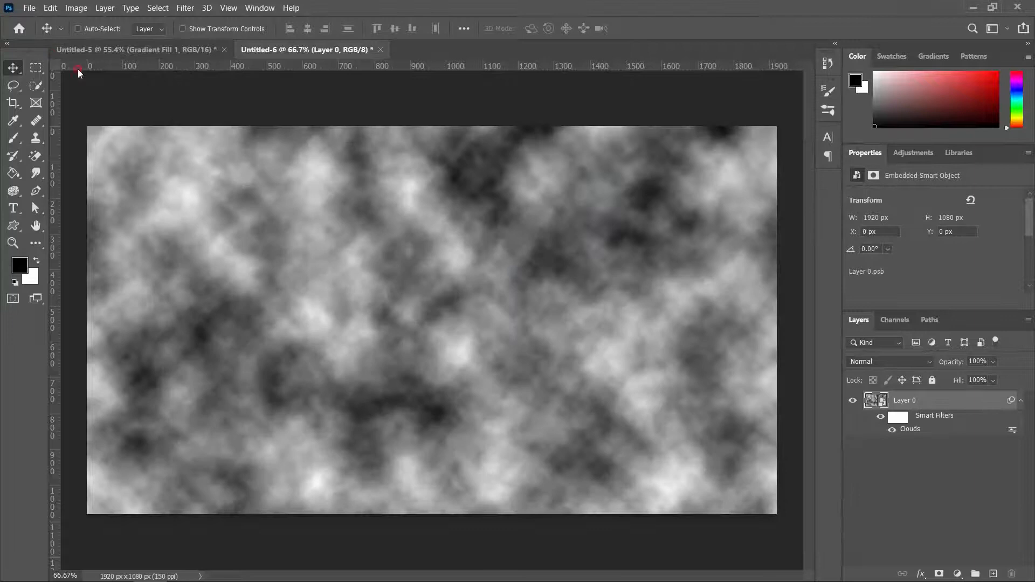
pyautogui.click(76, 7)
pyautogui.moveTo(108, 21)
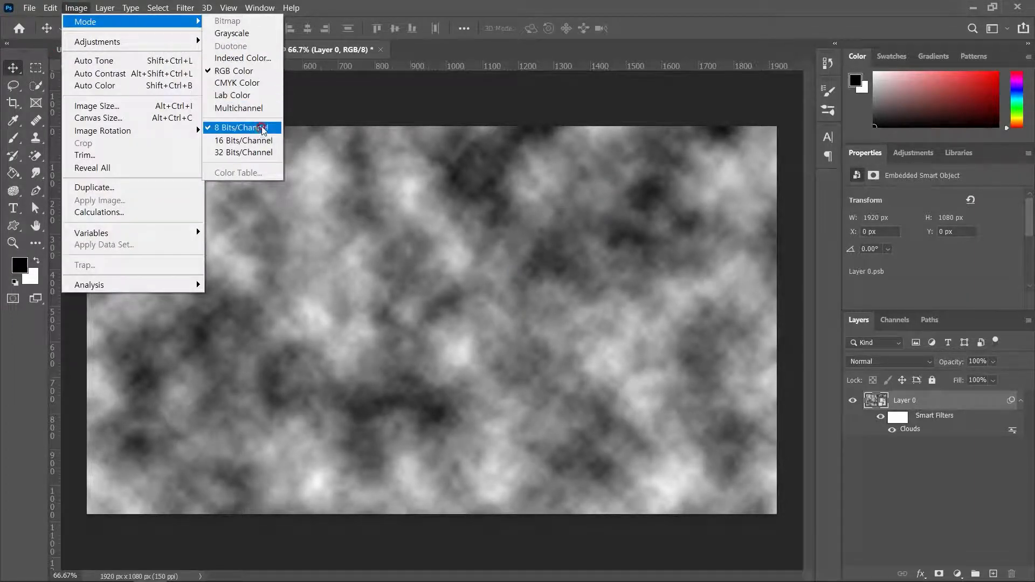
pyautogui.moveTo(185, 8)
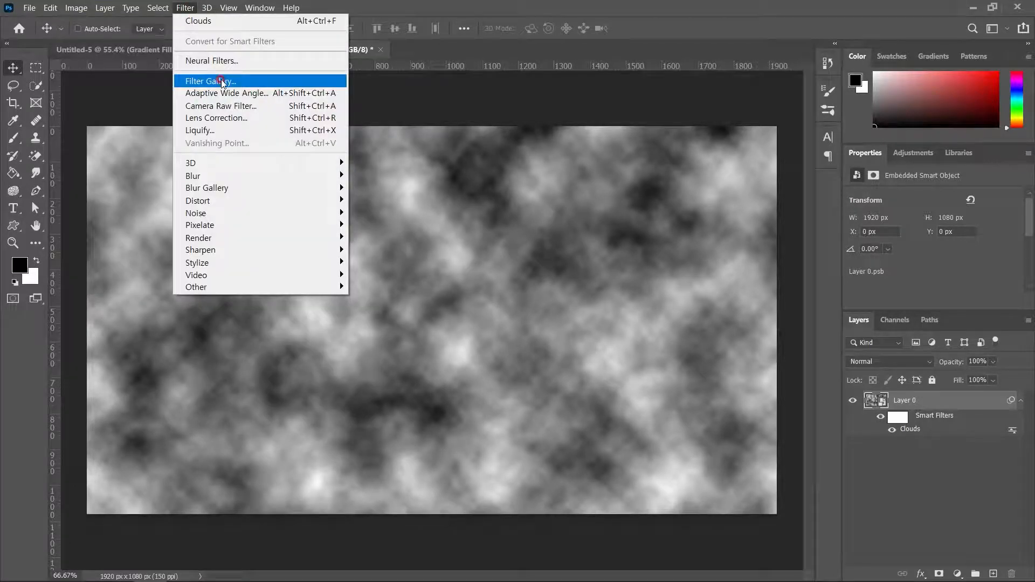
pyautogui.click(222, 80)
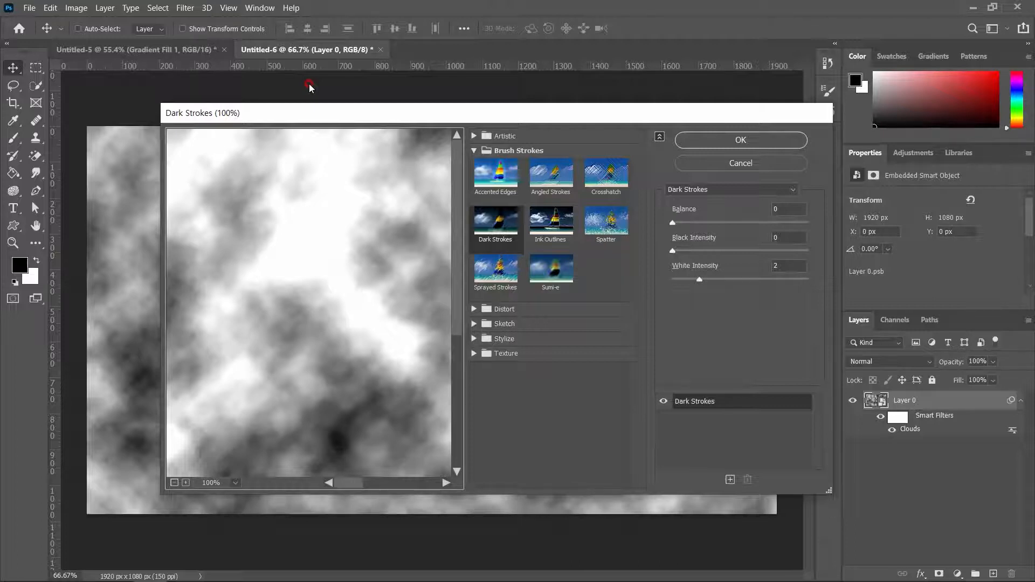
pyautogui.press('Return')
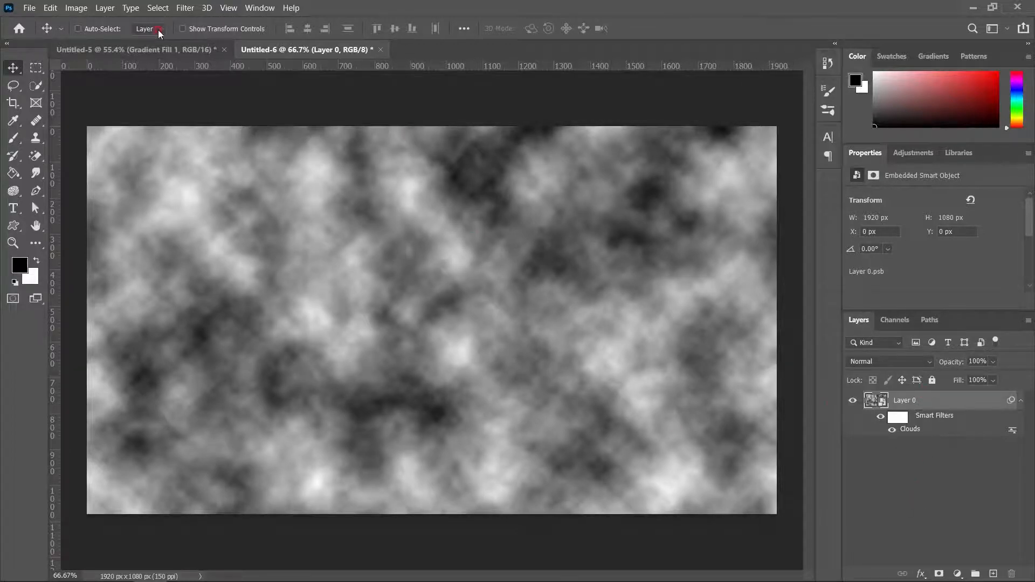
# - Review the Smart Object conversion option for the Background layer in Untitled-5 and the Render filter commands for the cloud layer in Untitled-6
pyautogui.click(162, 50)
pyautogui.rightClick(918, 517)
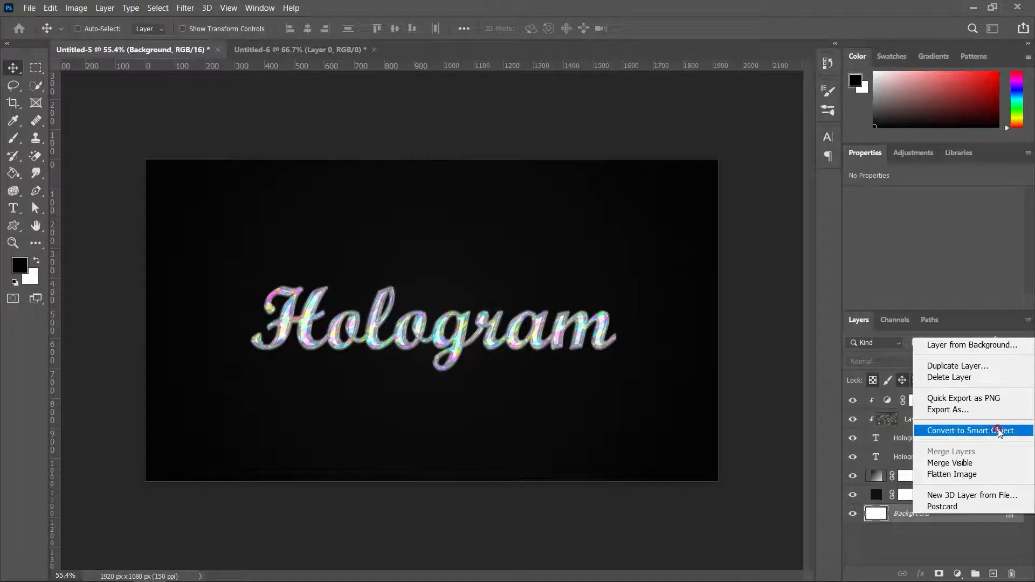
pyautogui.click(242, 28)
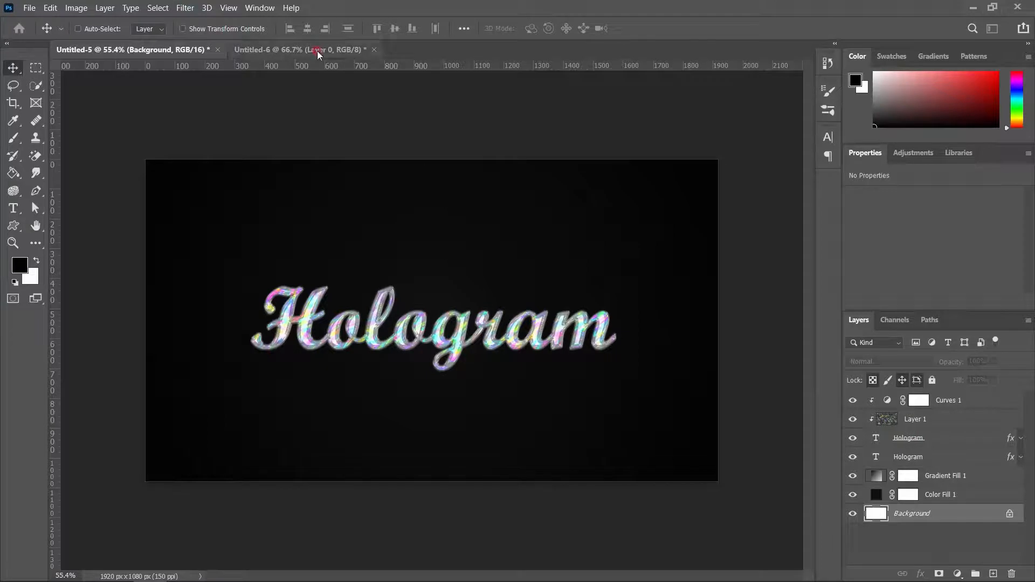
pyautogui.click(301, 49)
pyautogui.click(229, 8)
pyautogui.moveTo(186, 8)
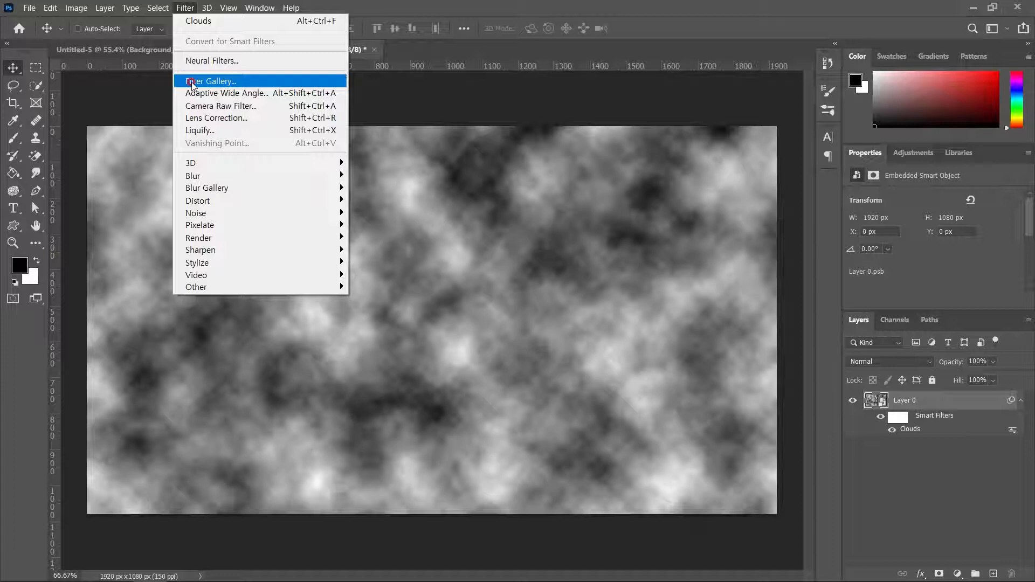
pyautogui.click(178, 8)
pyautogui.click(186, 6)
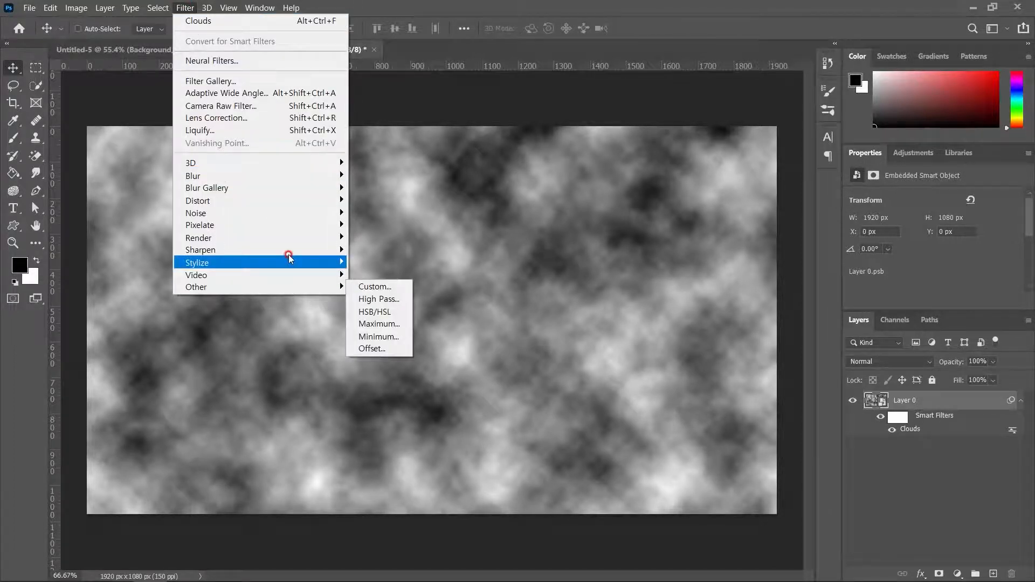
pyautogui.moveTo(289, 238)
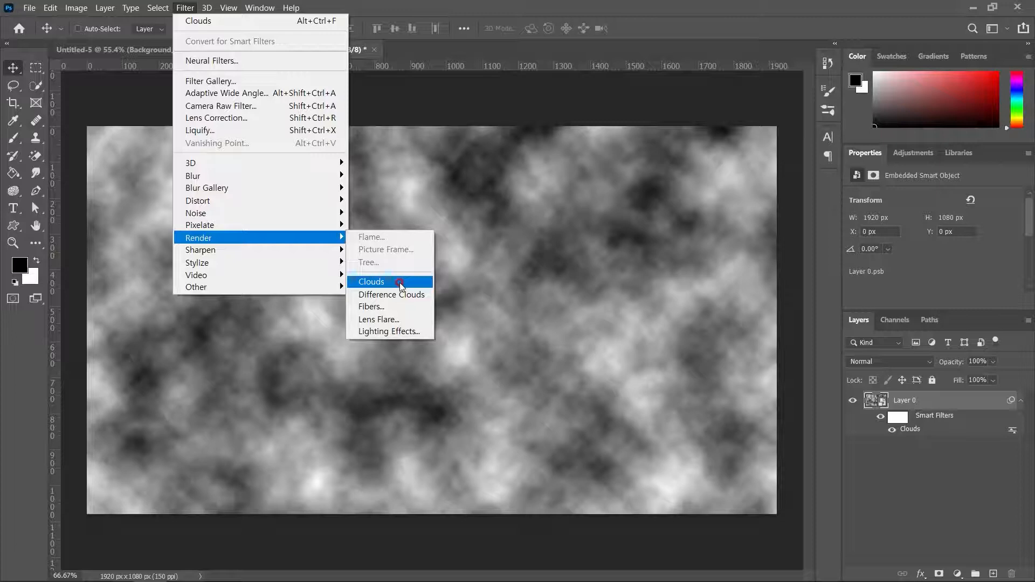
# - Open the Filter Gallery for the clouds Smart Object and choose the Grain texture effect
pyautogui.click(257, 81)
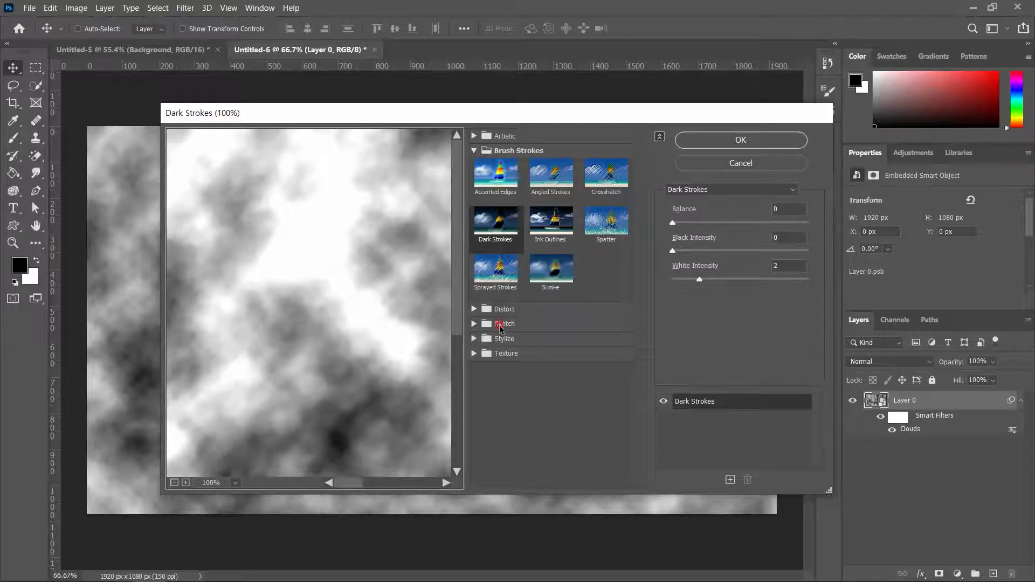
pyautogui.click(473, 151)
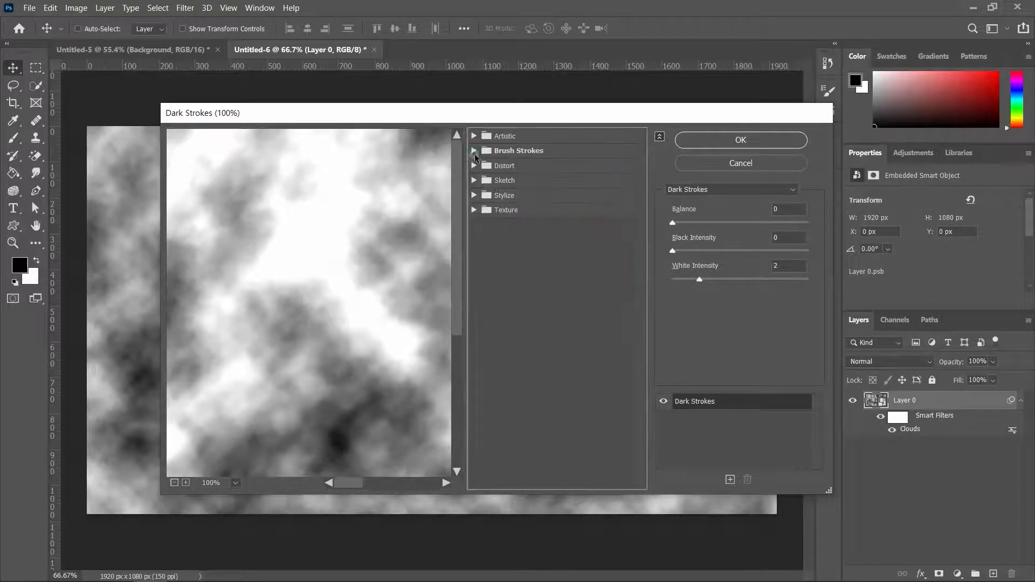
pyautogui.click(474, 211)
pyautogui.click(481, 213)
pyautogui.click(484, 215)
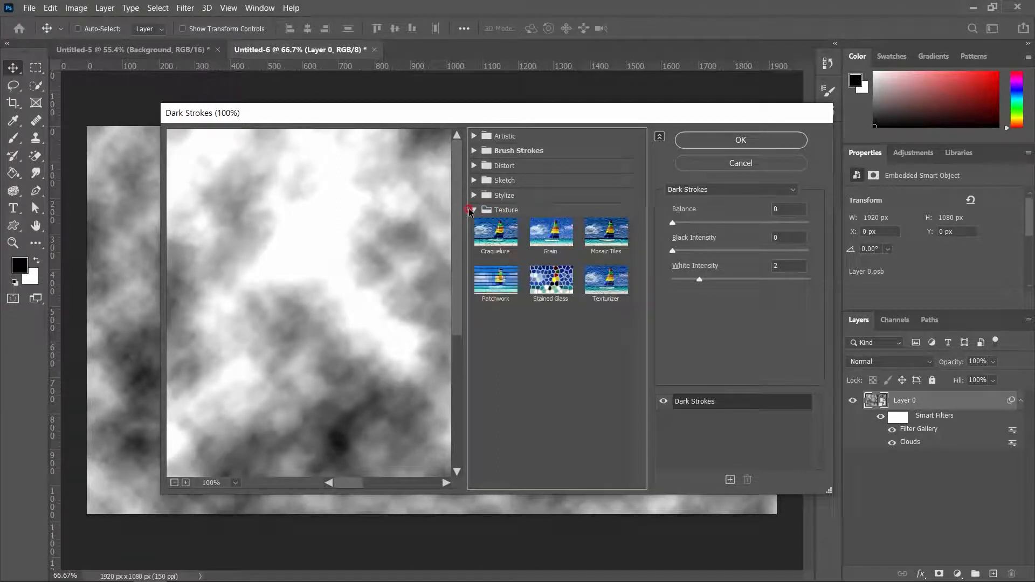
pyautogui.click(560, 233)
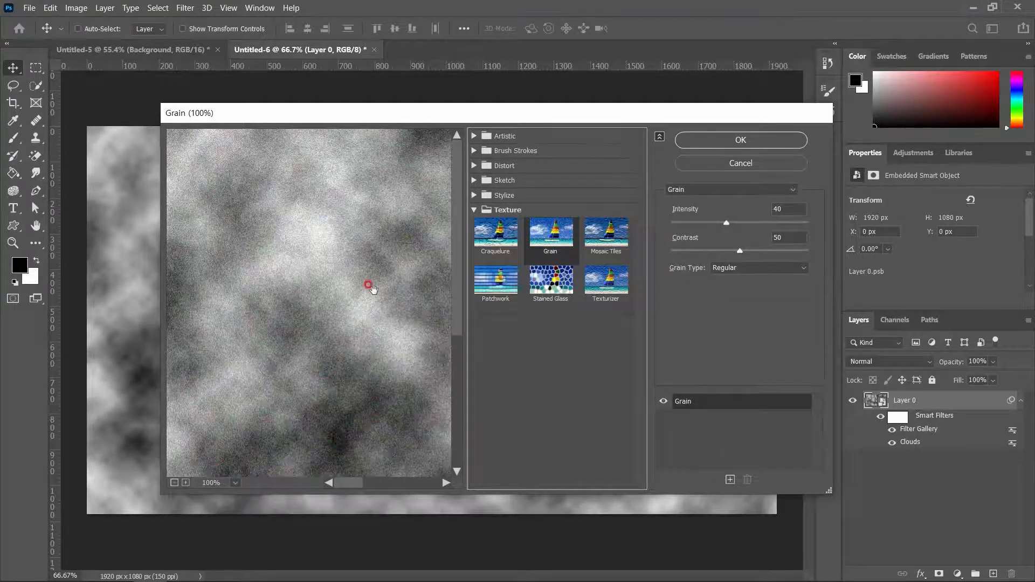
# - Set the Grain effect's intensity to 10
pyautogui.scroll(-5, 369, 287)
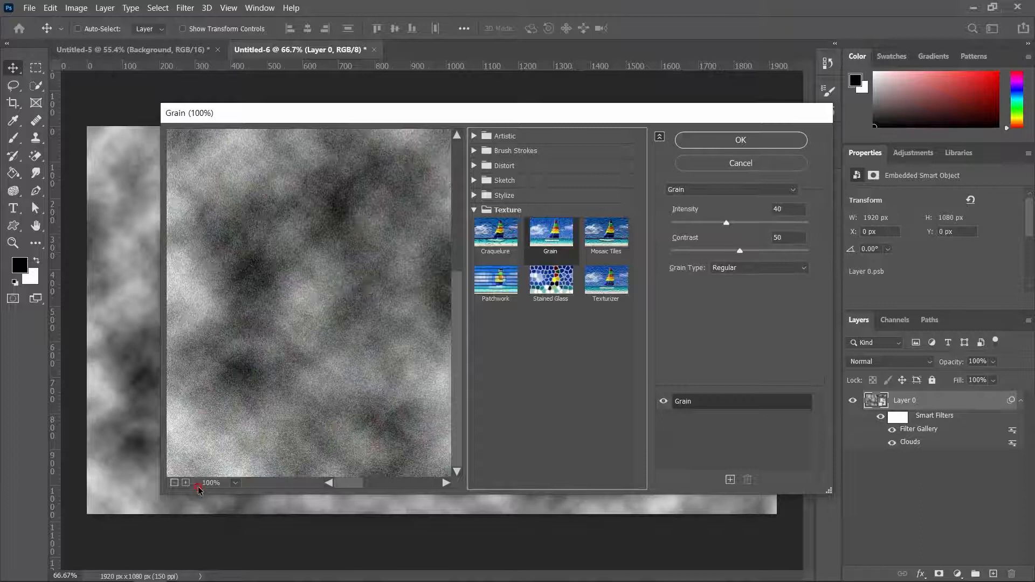
pyautogui.click(173, 482)
pyautogui.click(173, 483)
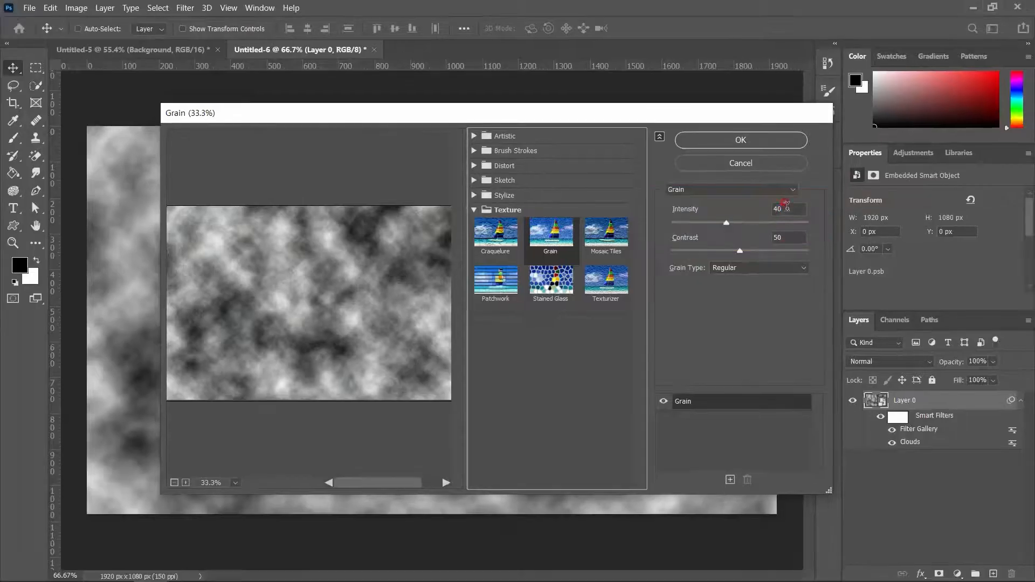
pyautogui.moveTo(785, 207); pyautogui.dragTo(699, 208)
pyautogui.write('10')
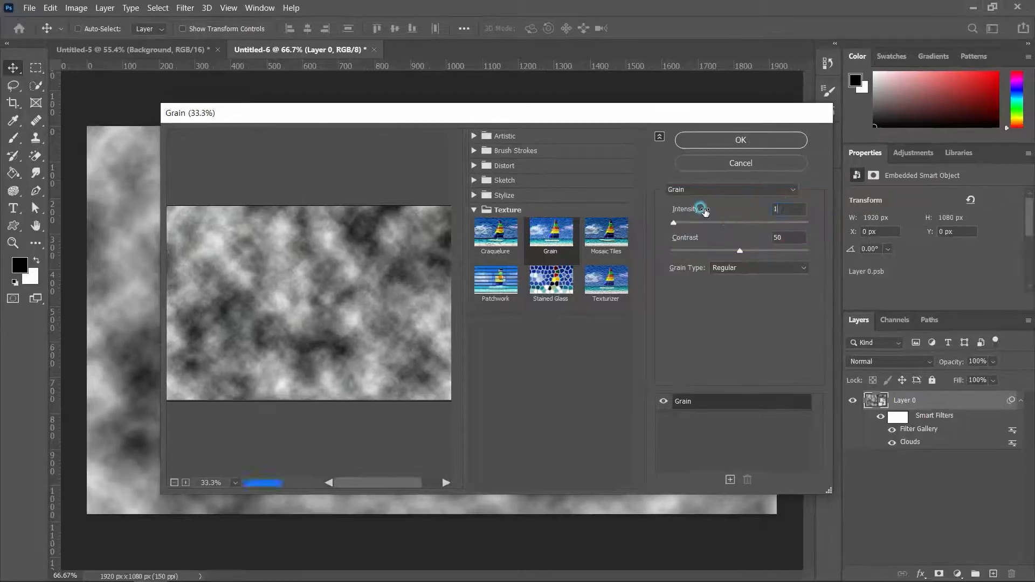
pyautogui.click(363, 367)
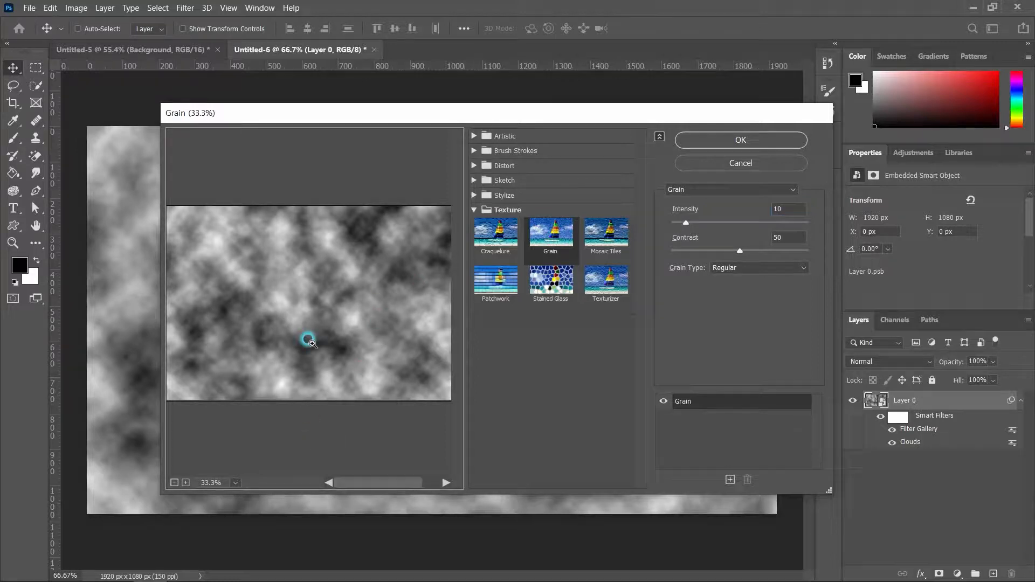
# - Set the Grain effect's contrast to 0
pyautogui.click(185, 482)
pyautogui.click(185, 481)
pyautogui.click(186, 481)
pyautogui.click(186, 481)
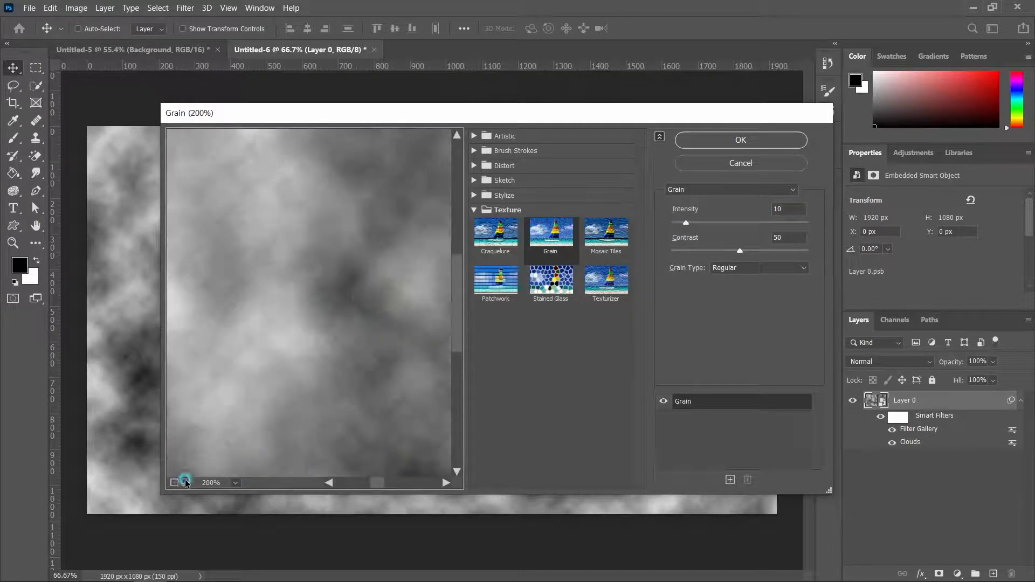
pyautogui.doubleClick(794, 237)
pyautogui.write('0')
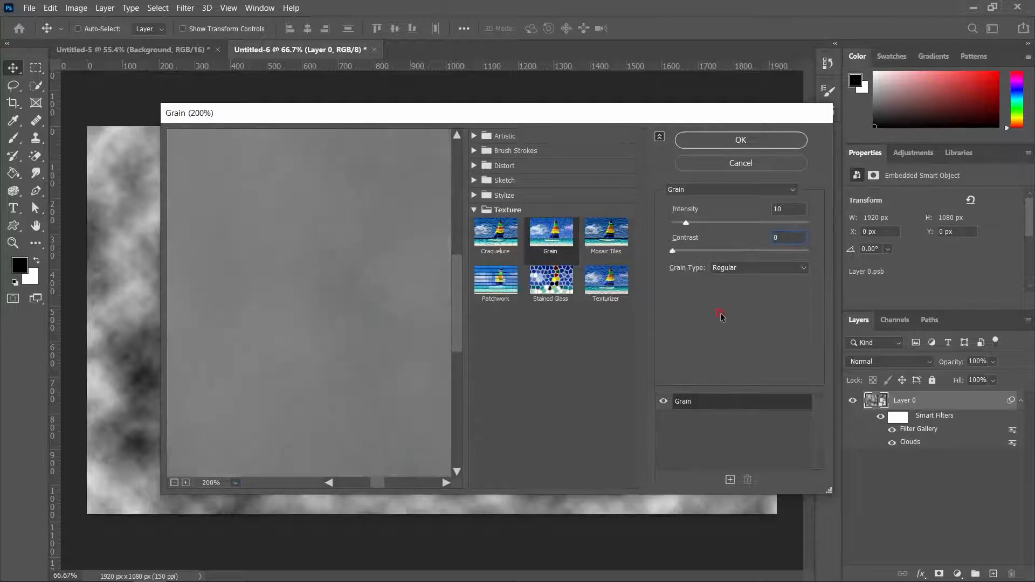
# - Change the grain type to Clumped and set the Grain intensity to 100
pyautogui.click(742, 268)
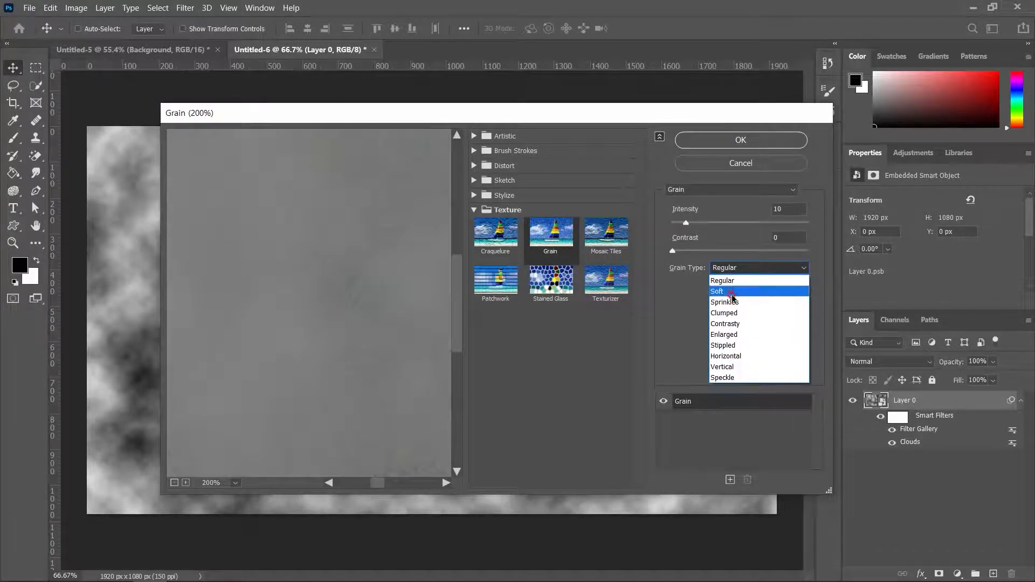
pyautogui.click(731, 313)
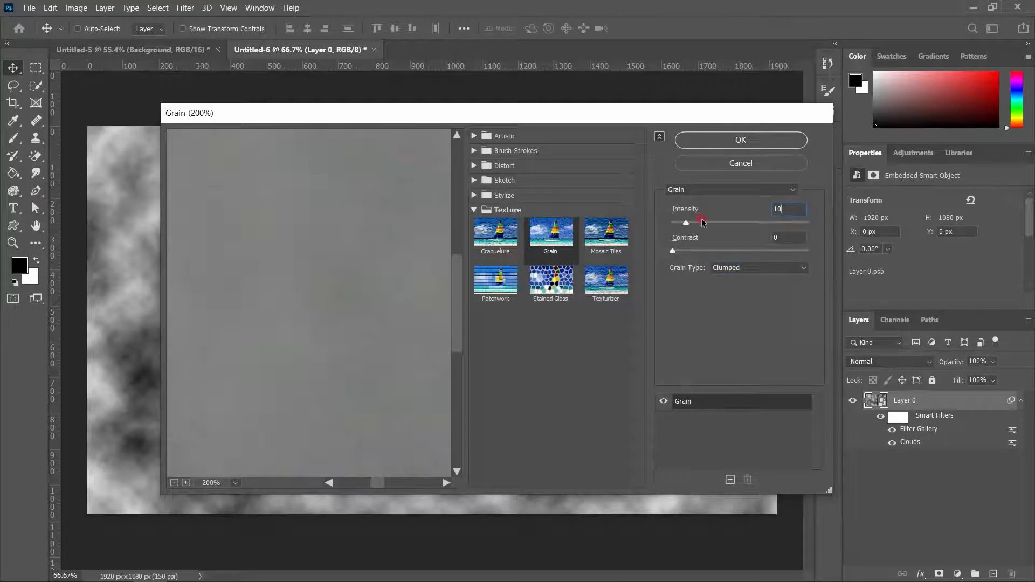
pyautogui.write('0')
pyautogui.press('Tab')
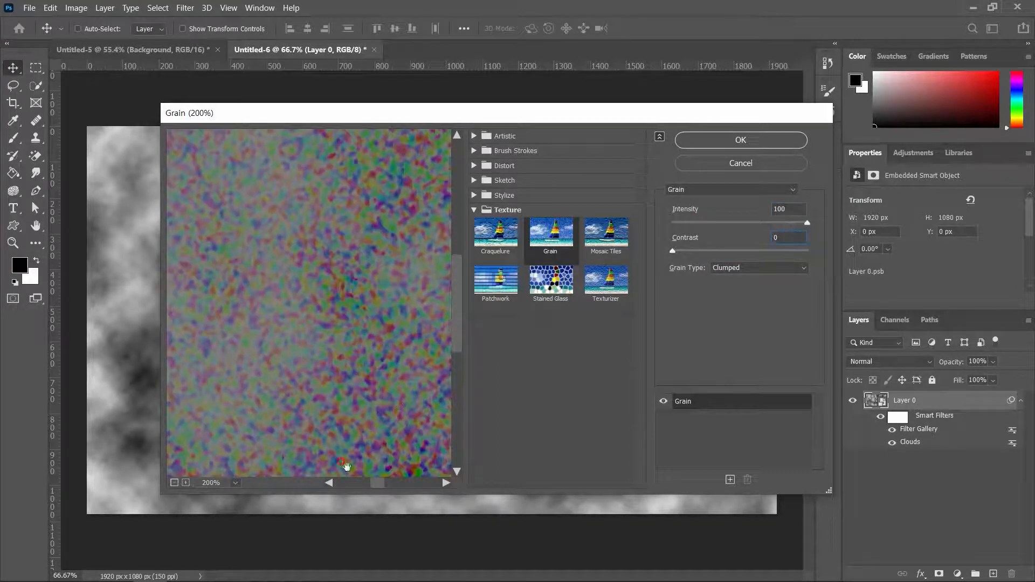
pyautogui.click(328, 483)
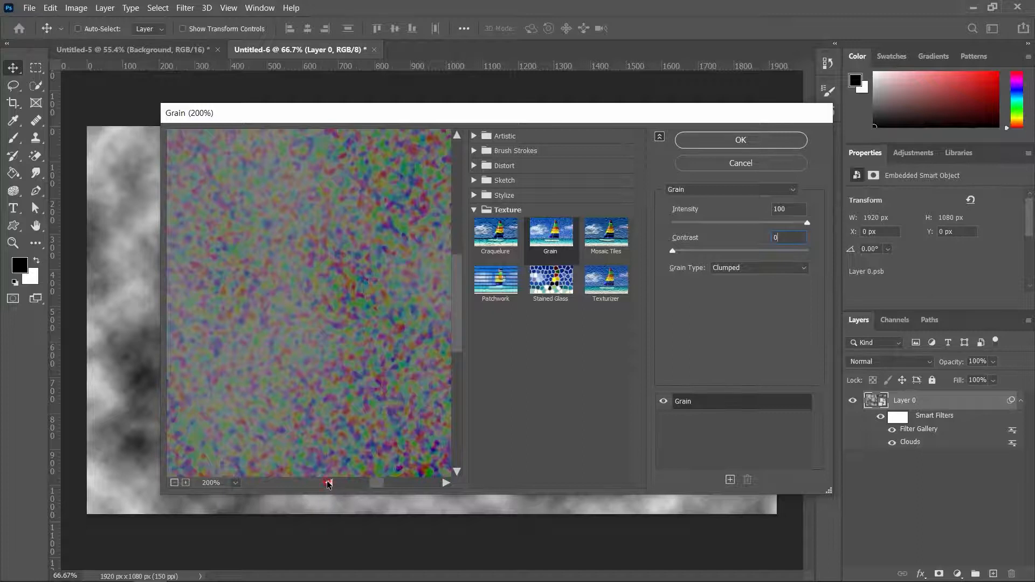
pyautogui.click(328, 483)
pyautogui.click(328, 484)
pyautogui.click(538, 380)
pyautogui.press('alt')
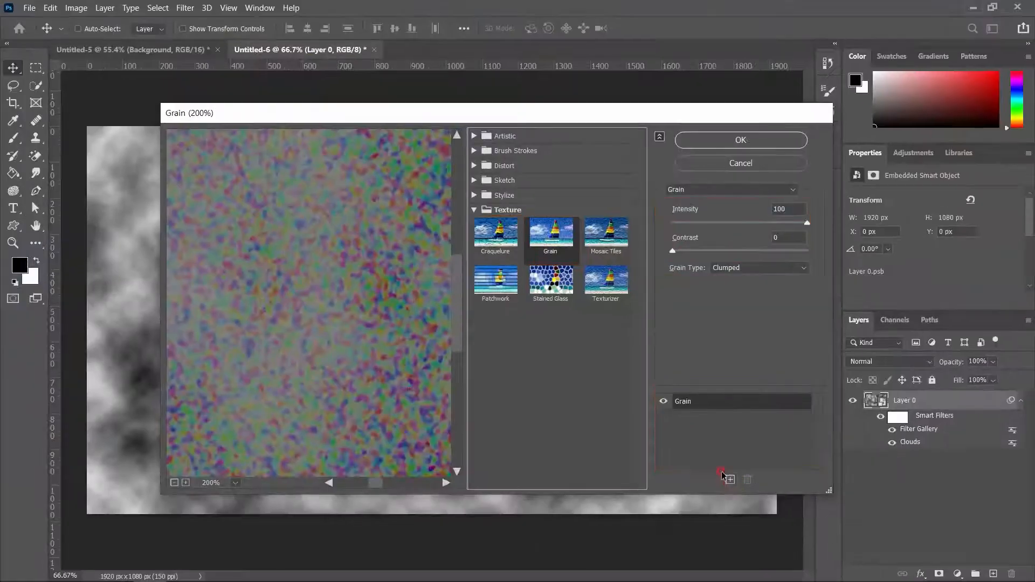
# - Add a second effect layer above Grain and change it to the Glowing Edges effect
pyautogui.click(728, 478)
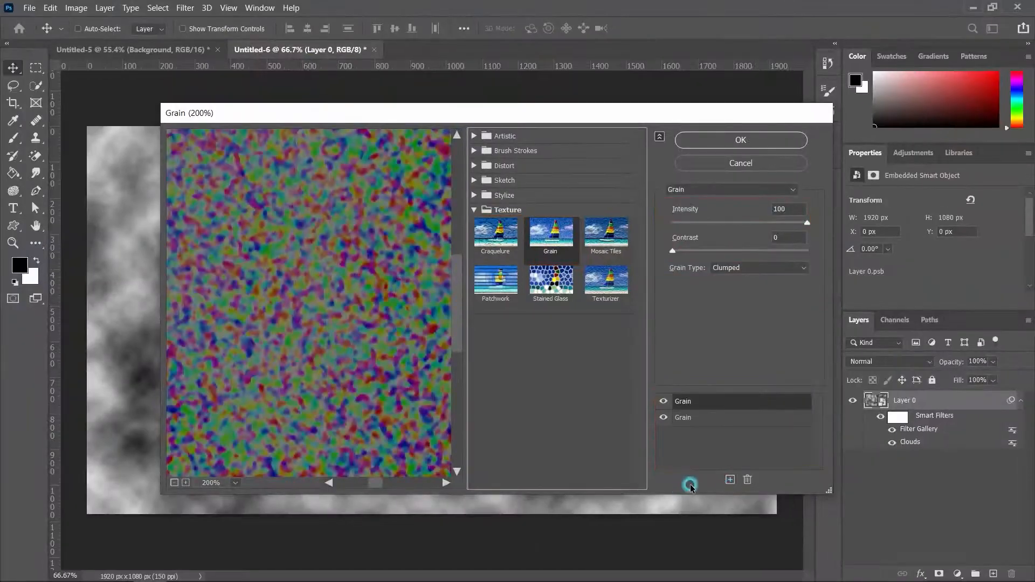
pyautogui.click(686, 401)
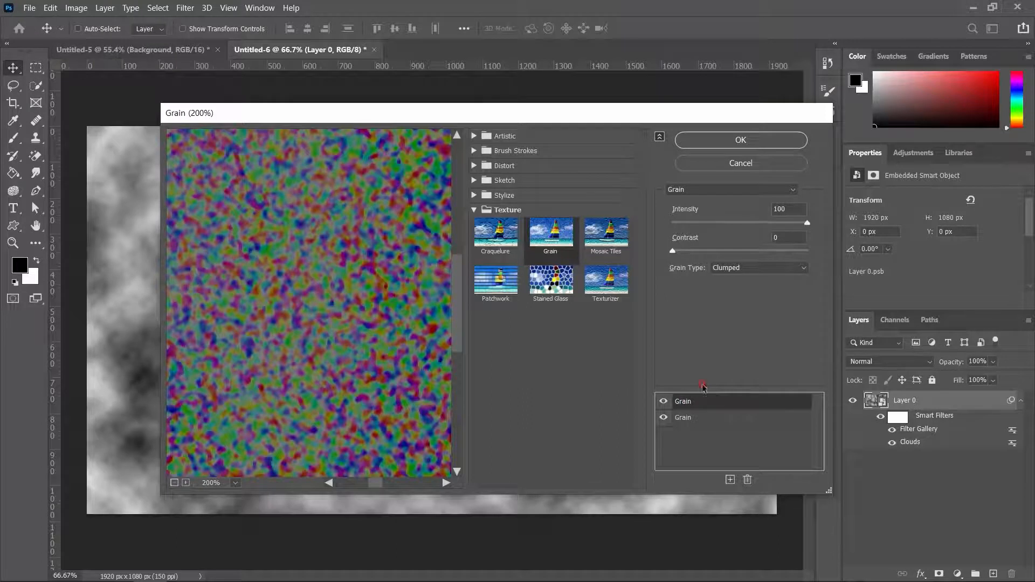
pyautogui.click(474, 211)
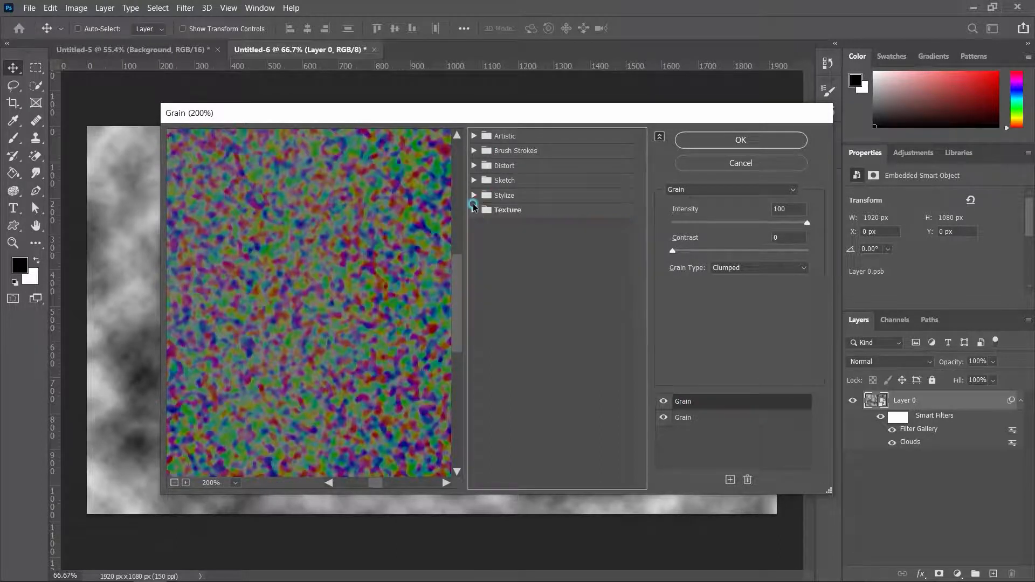
pyautogui.click(474, 196)
pyautogui.click(495, 220)
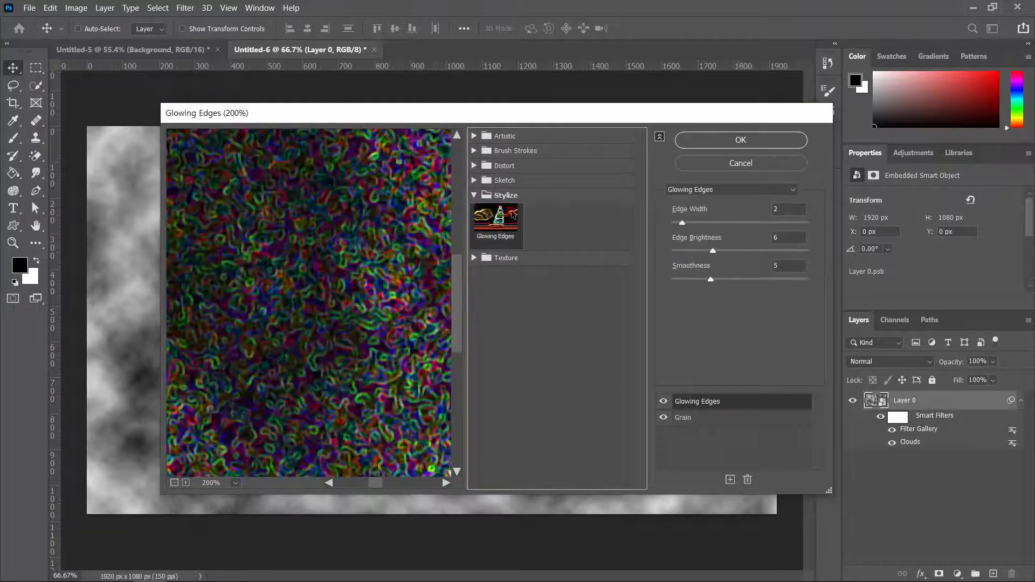
# - Set the Glowing Edges smoothness to 7
pyautogui.press('alt')
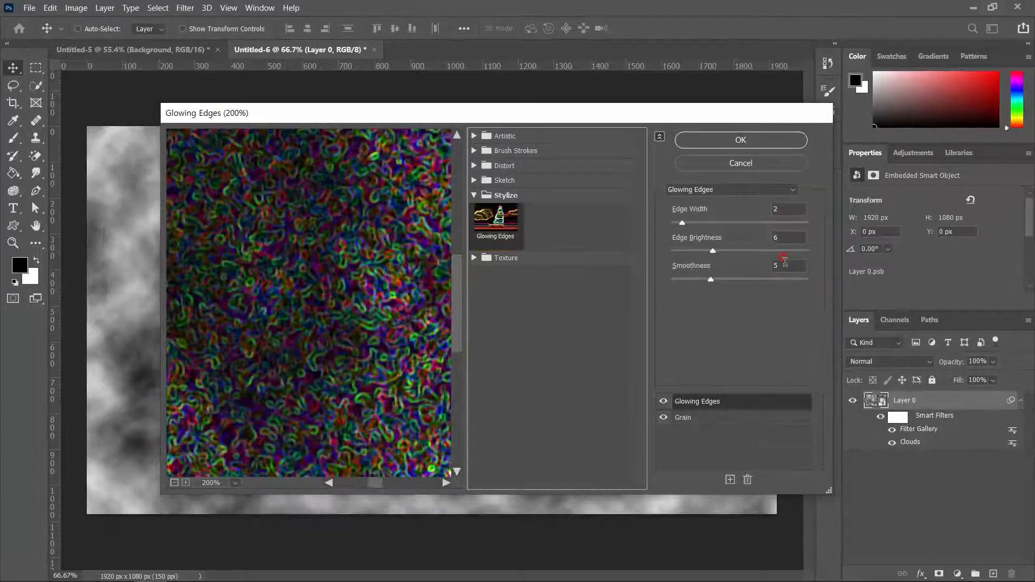
pyautogui.moveTo(785, 264); pyautogui.dragTo(694, 263)
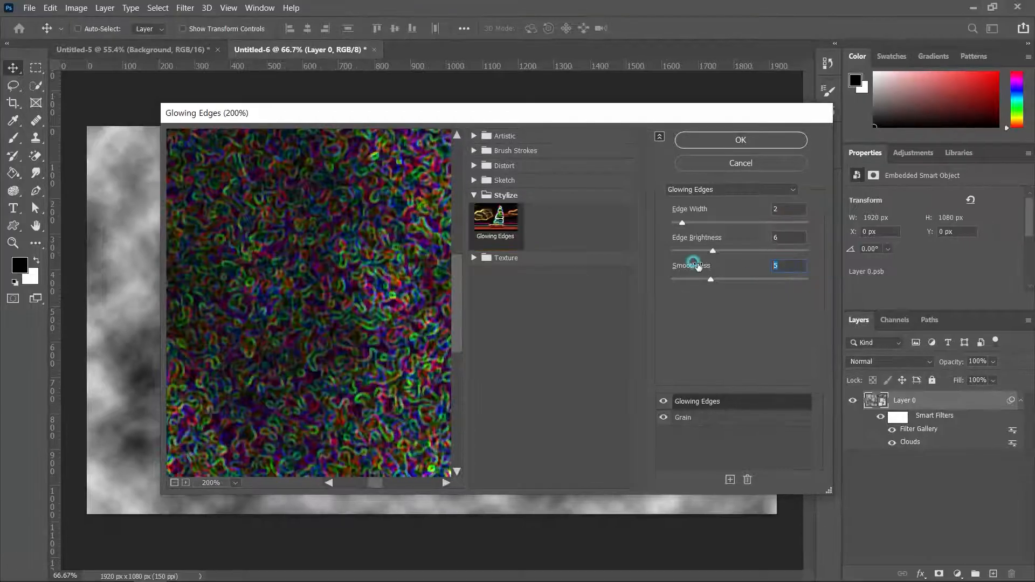
pyautogui.write('7')
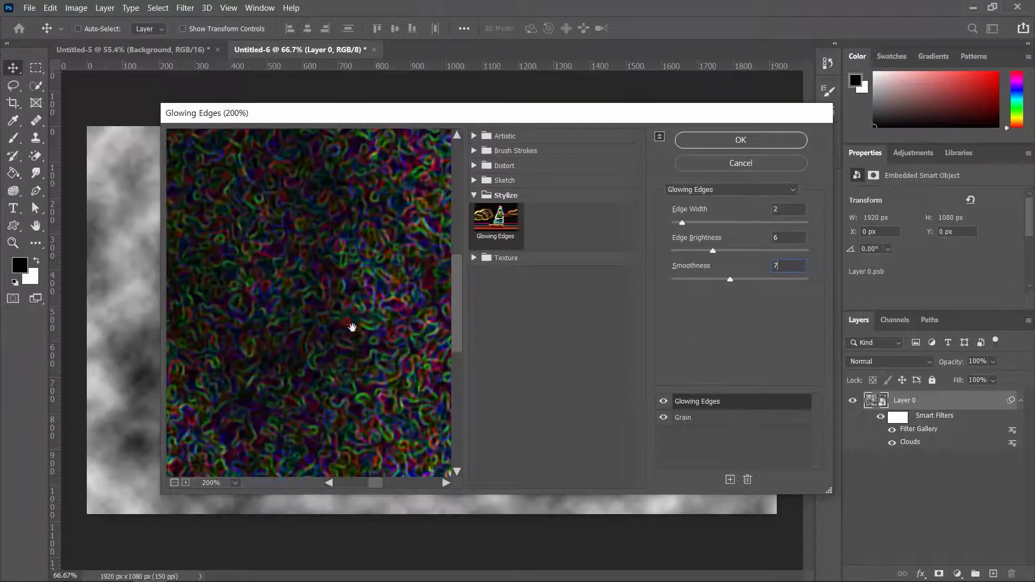
# - Examine the Glowing Edges texture in the preview at different positions and zoom levels
pyautogui.moveTo(375, 484); pyautogui.dragTo(404, 481)
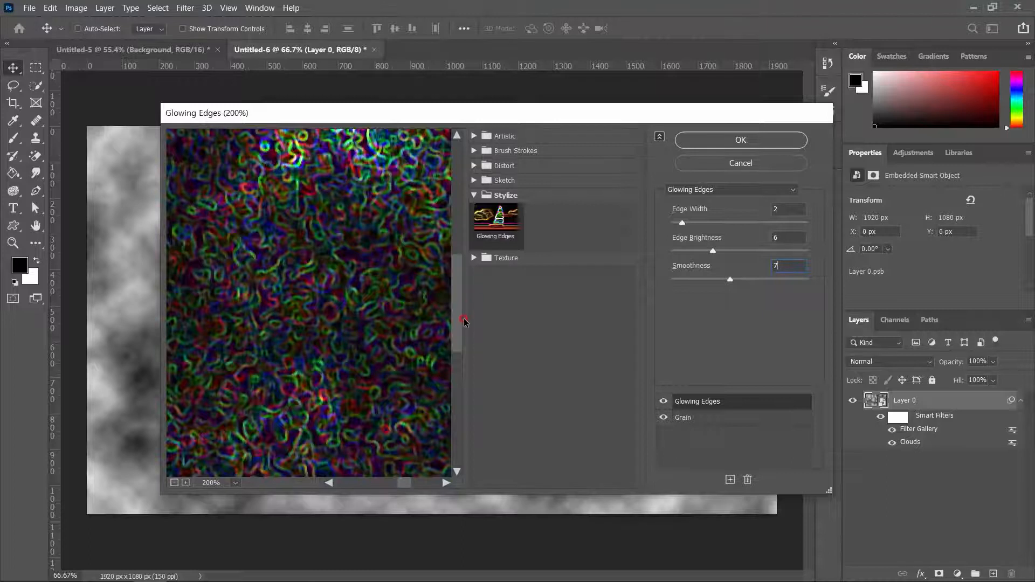
pyautogui.moveTo(462, 335); pyautogui.dragTo(464, 282)
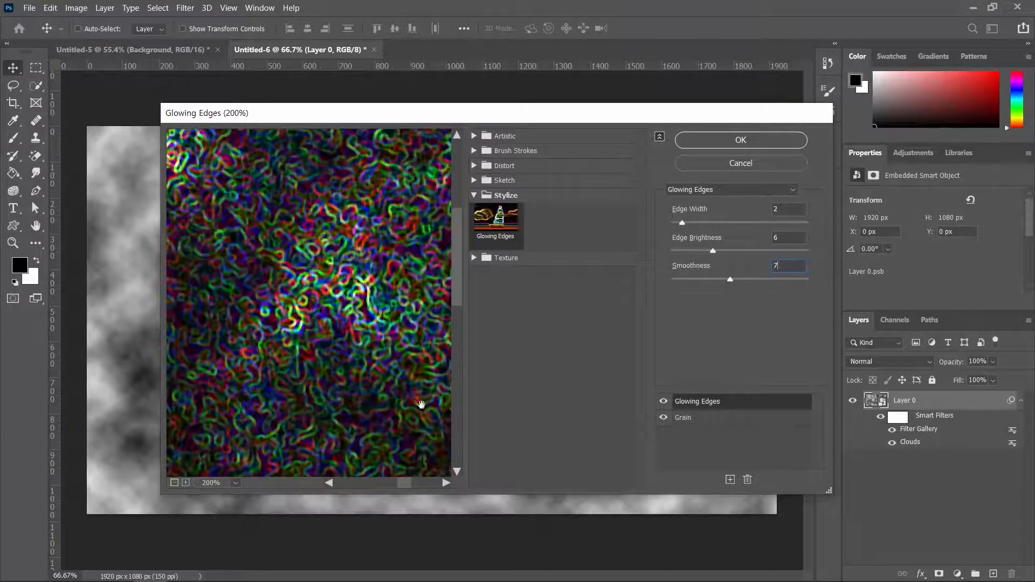
pyautogui.click(686, 338)
pyautogui.click(174, 483)
pyautogui.click(174, 483)
pyautogui.click(173, 483)
pyautogui.click(174, 484)
pyautogui.click(185, 482)
pyautogui.click(185, 483)
pyautogui.click(185, 483)
pyautogui.click(185, 482)
pyautogui.click(186, 482)
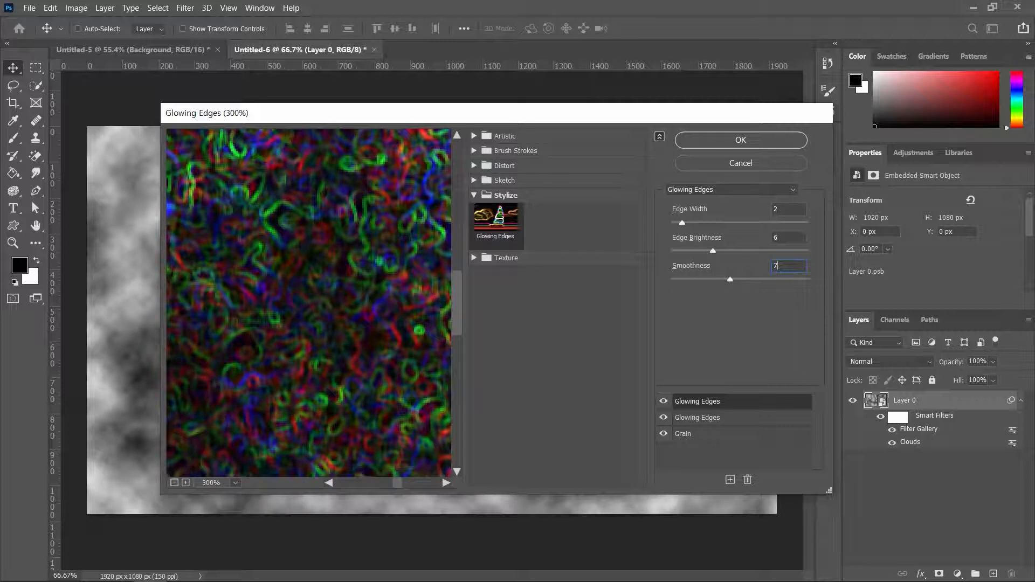
# - Change the new top effect layer to Watercolor, with Brush Detail 3 and Shadow Intensity 0
pyautogui.click(473, 196)
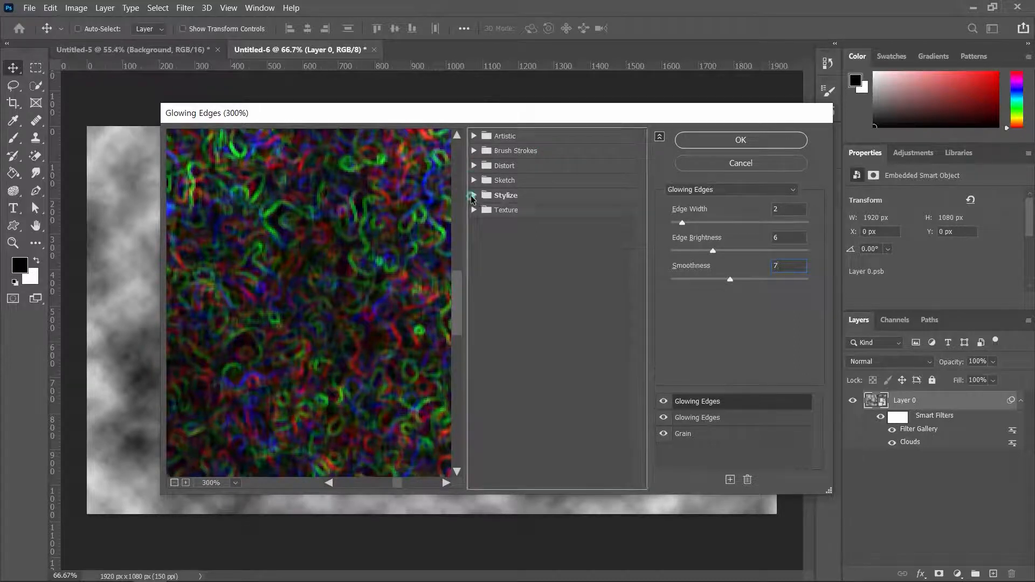
pyautogui.click(474, 136)
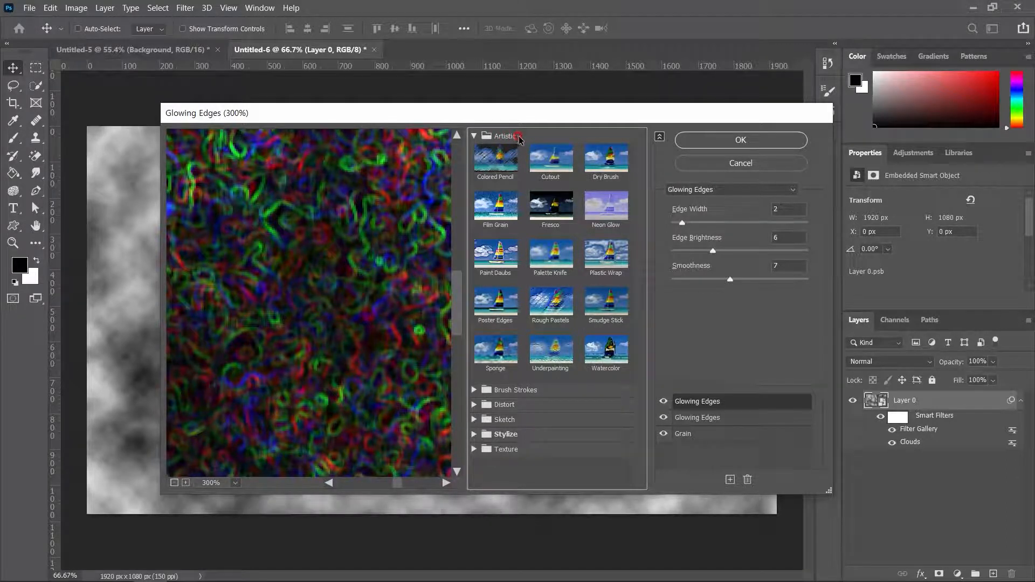
pyautogui.click(614, 348)
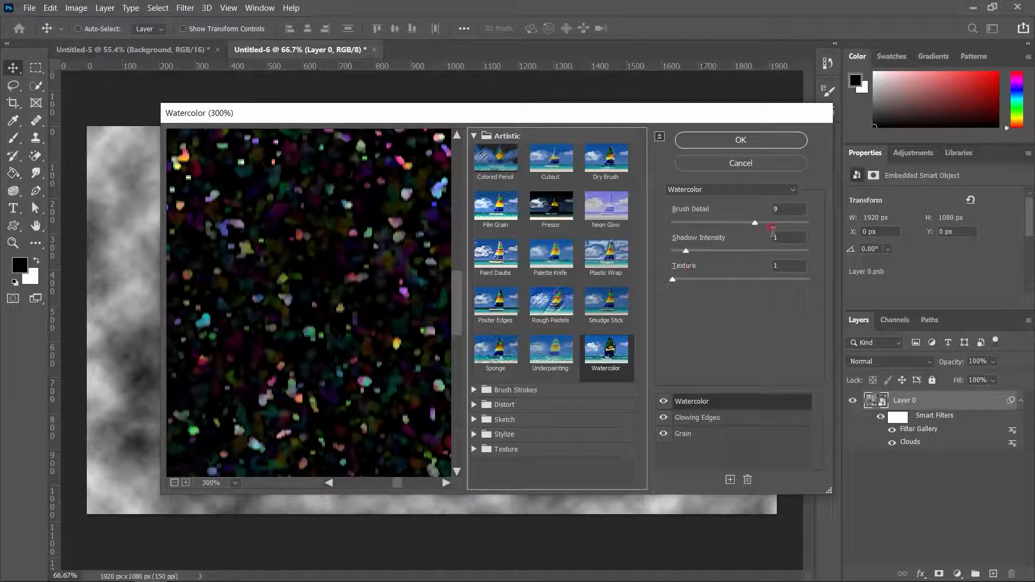
pyautogui.click(667, 210)
pyautogui.write('3')
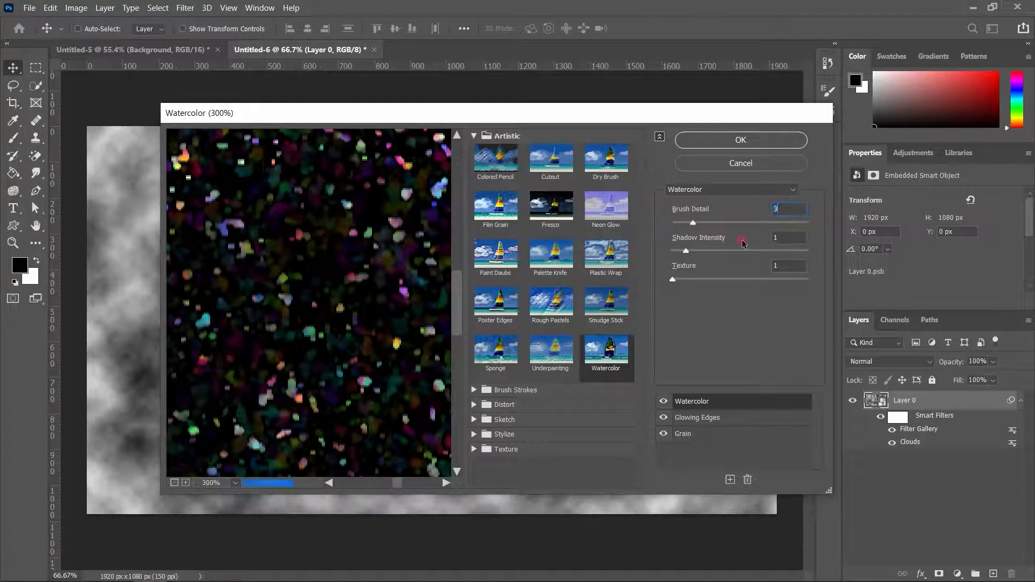
pyautogui.moveTo(778, 238); pyautogui.dragTo(698, 236)
pyautogui.write('0')
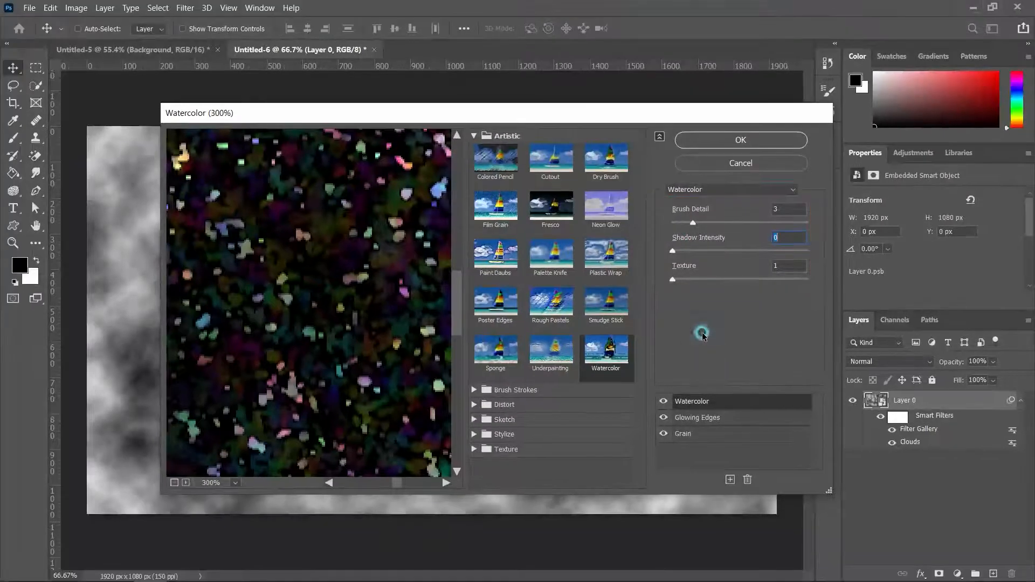
# - Add another effect layer above Watercolor and change it to Film Grain with a Grain value of 3
pyautogui.click(730, 479)
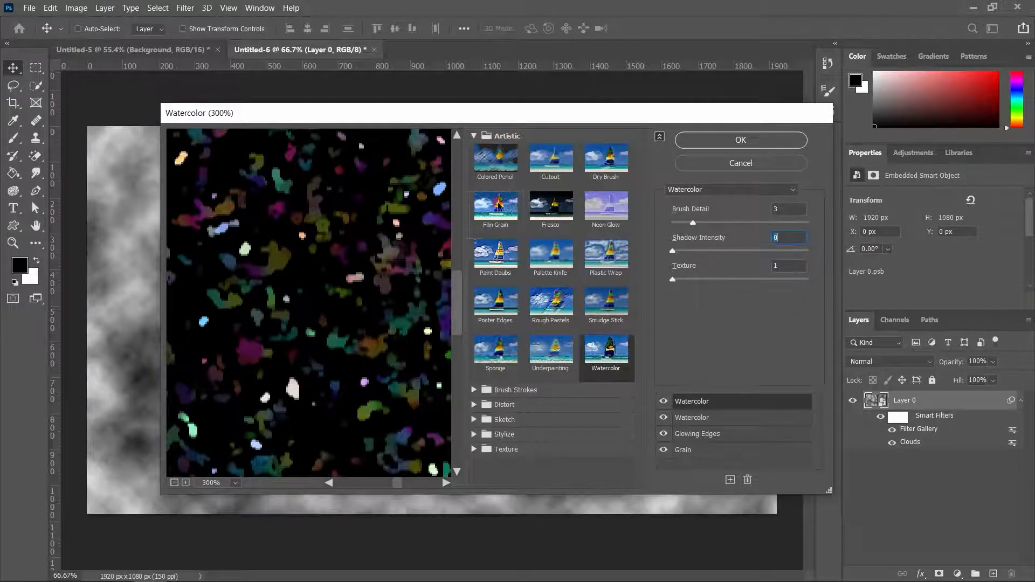
pyautogui.click(504, 199)
pyautogui.press('alt')
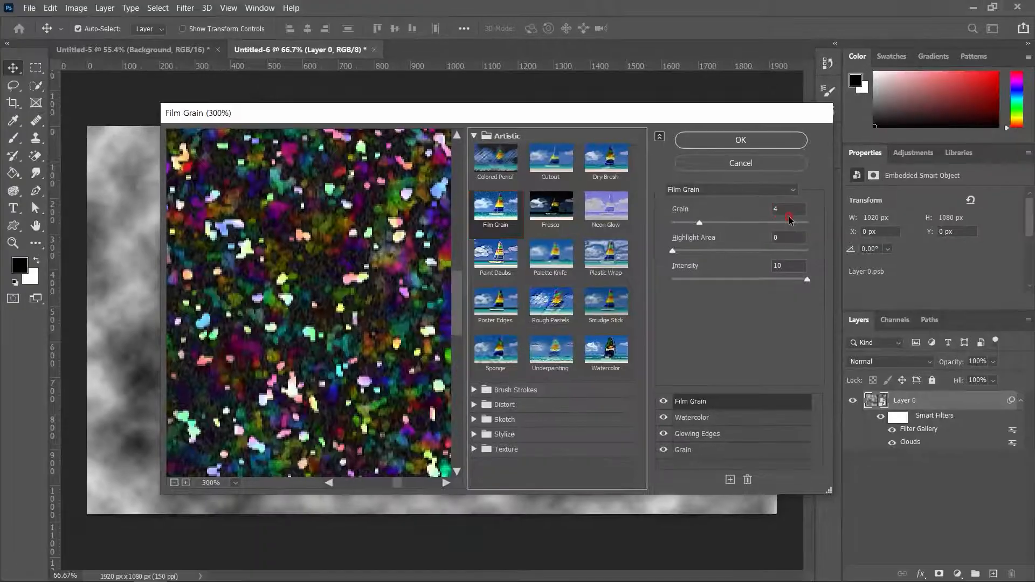
pyautogui.click(684, 161)
pyautogui.write('3')
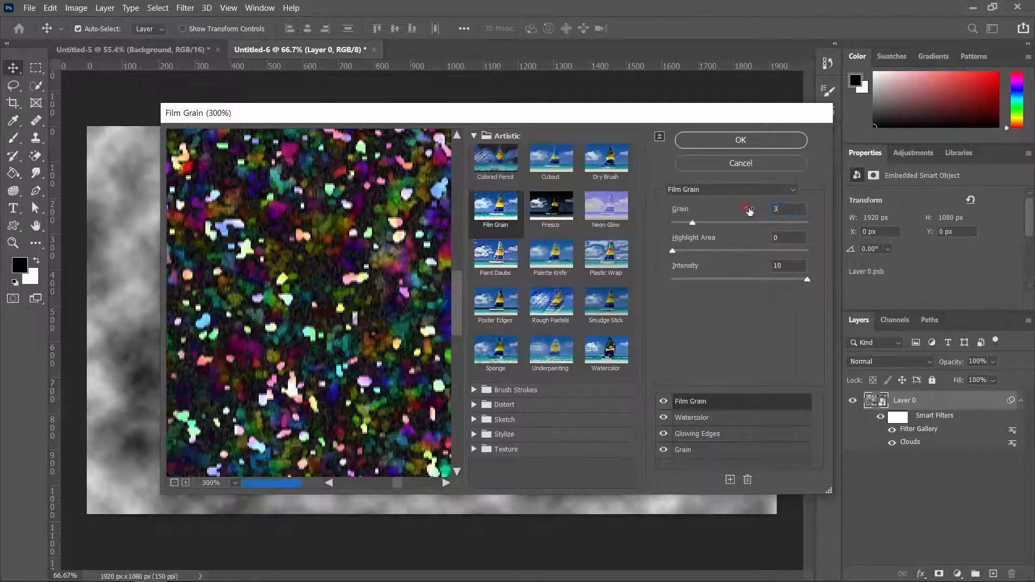
pyautogui.press('Return')
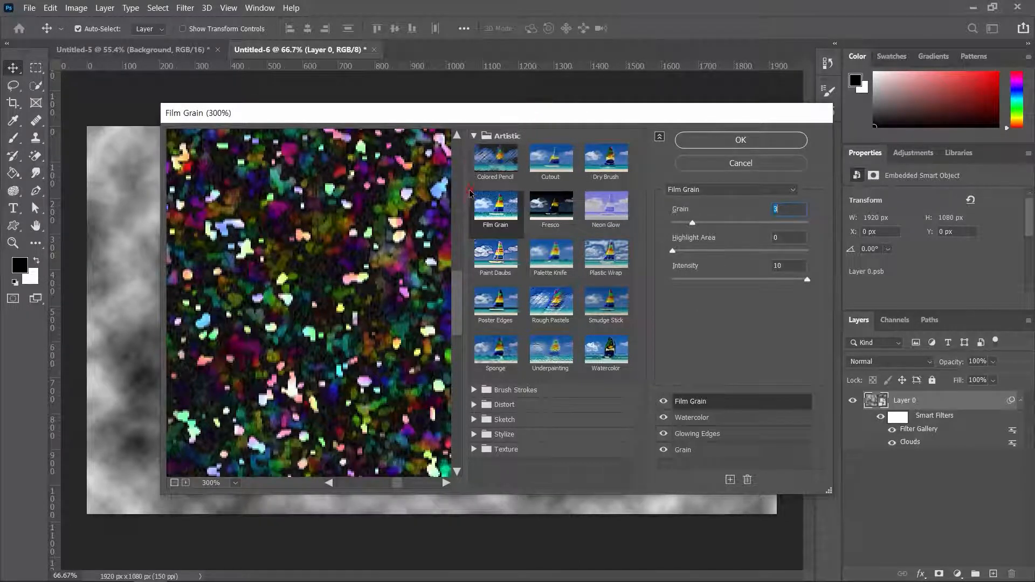
pyautogui.click(481, 135)
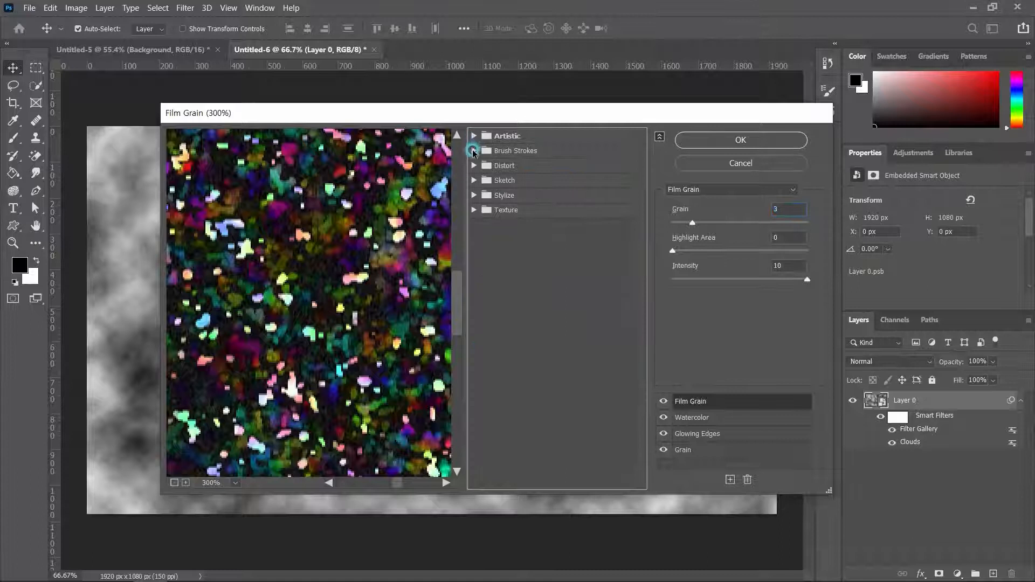
# - Add a new top effect layer and change it to Dark Strokes with Balance 0, Black Intensity 0 and White Intensity 2, applying the Filter Gallery
pyautogui.click(477, 150)
pyautogui.click(730, 479)
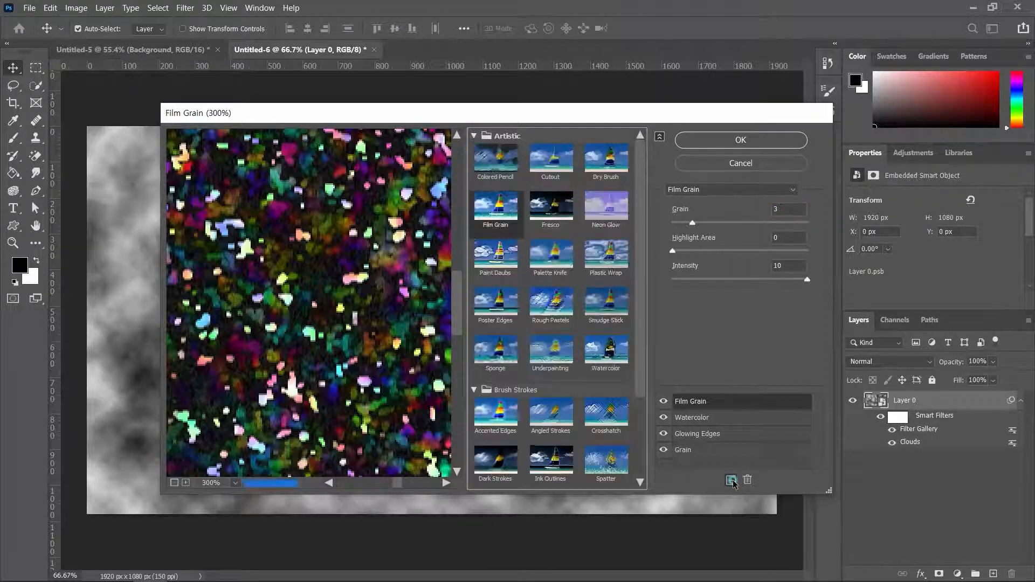
pyautogui.click(475, 136)
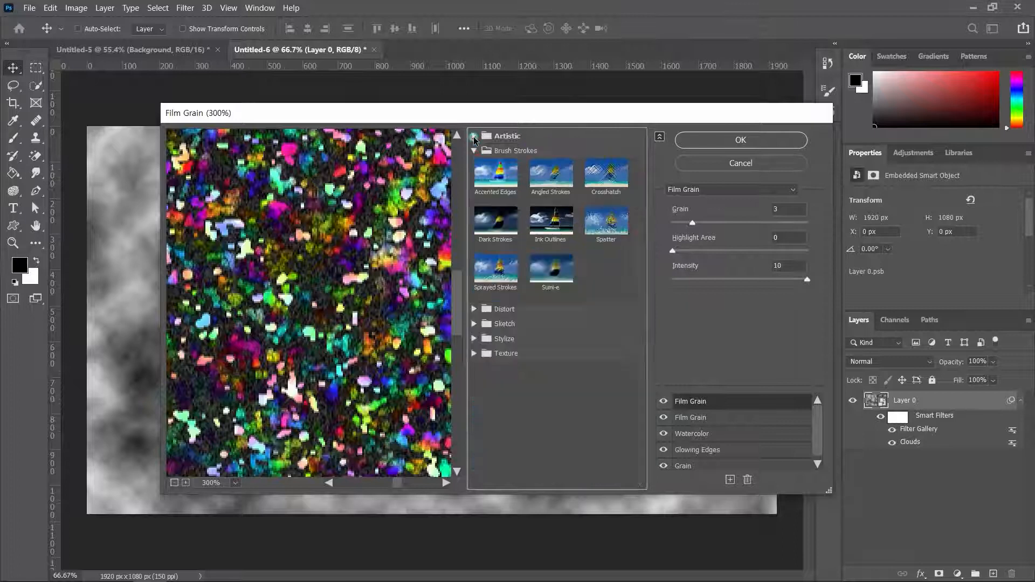
pyautogui.click(504, 224)
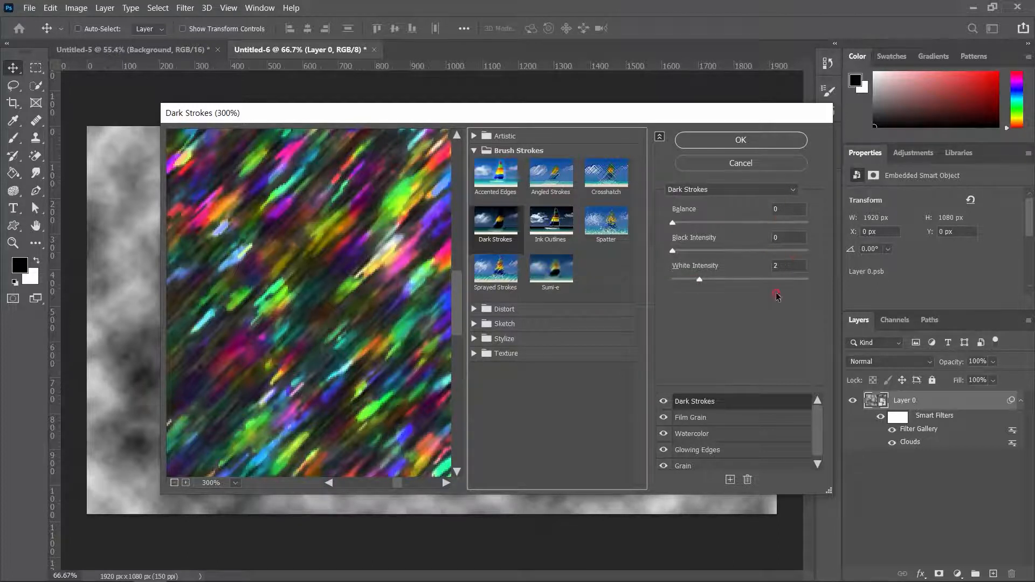
pyautogui.press('alt')
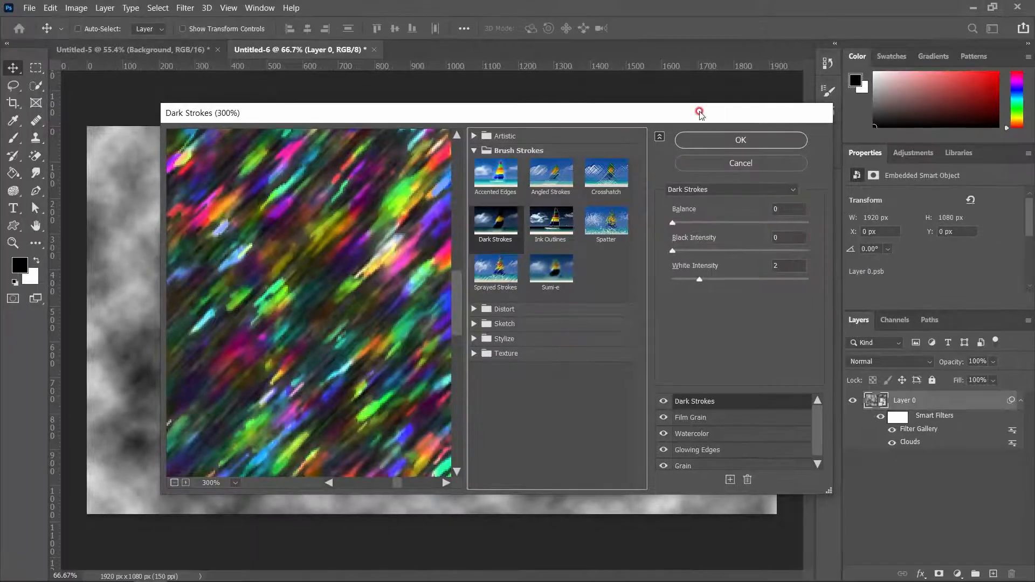
pyautogui.click(655, 7)
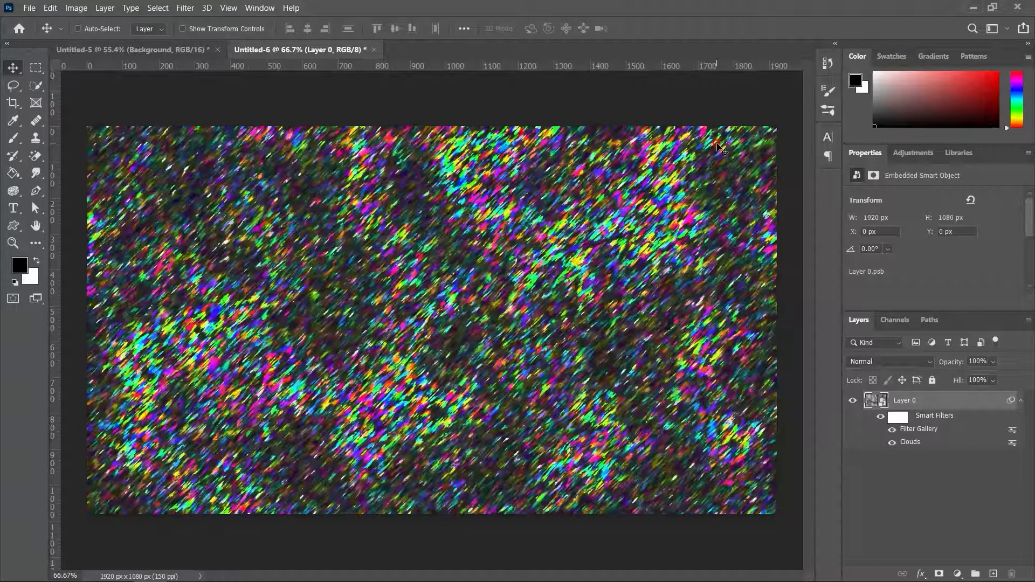
# - Reopen the Filter Gallery smart filter on Layer 0 to review the Dark Strokes settings
pyautogui.doubleClick(915, 428)
pyautogui.doubleClick(923, 430)
pyautogui.click(696, 402)
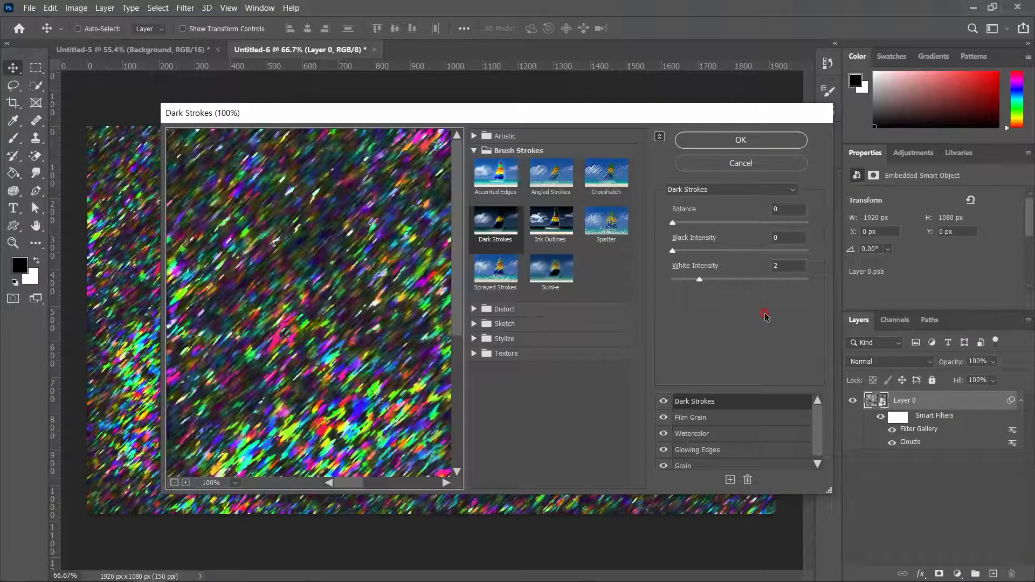
pyautogui.press('Return')
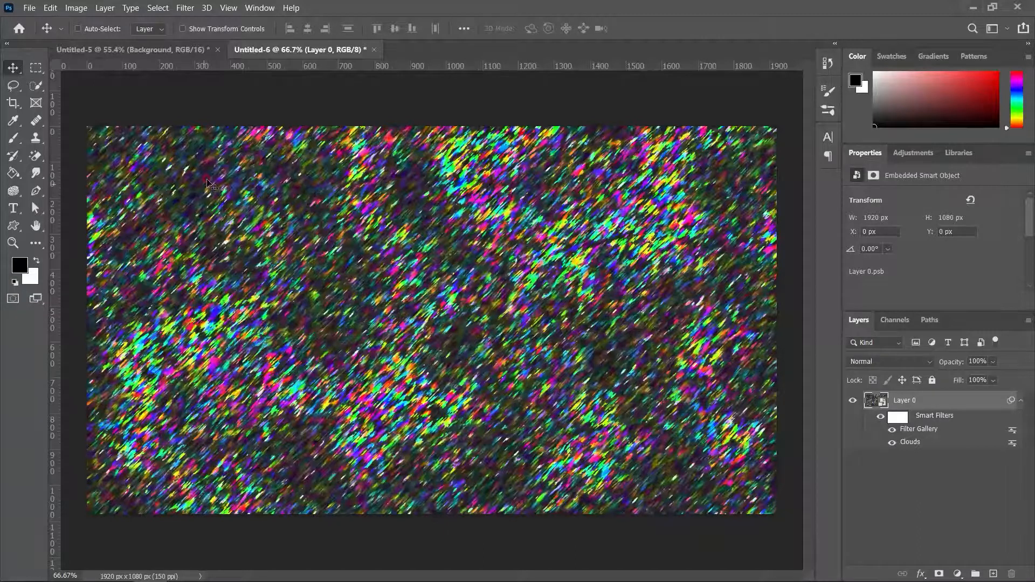
# - Examine the full hologram texture in Untitled-5 by temporarily releasing Layer 1's clipping mask, restoring the mask when done
pyautogui.click(160, 49)
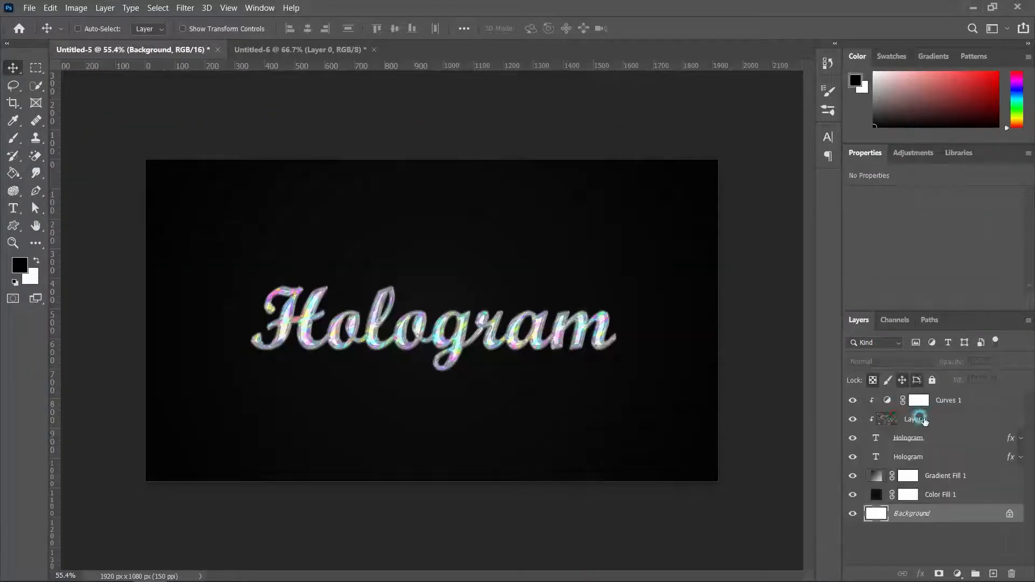
pyautogui.rightClick(924, 420)
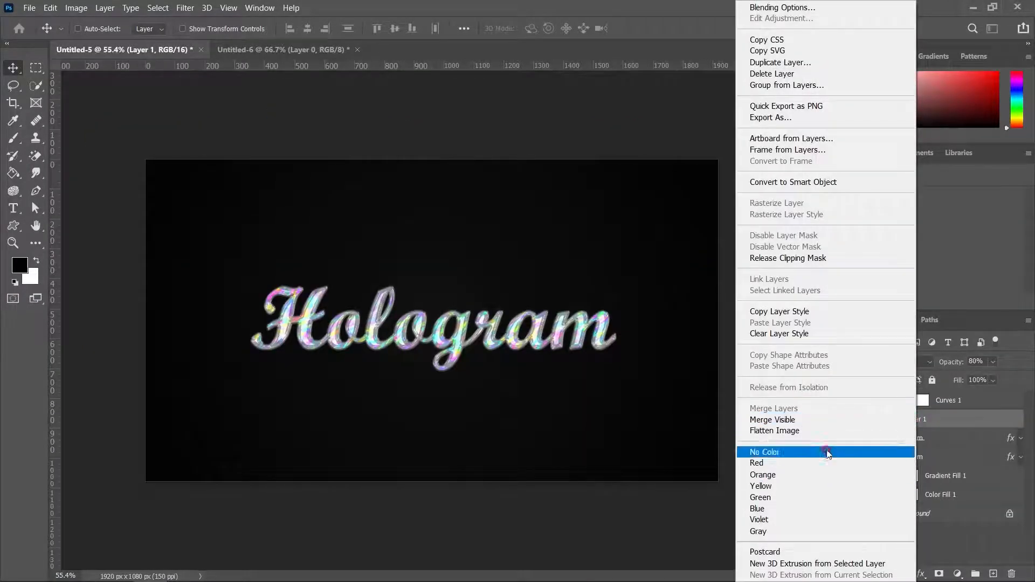
pyautogui.click(786, 259)
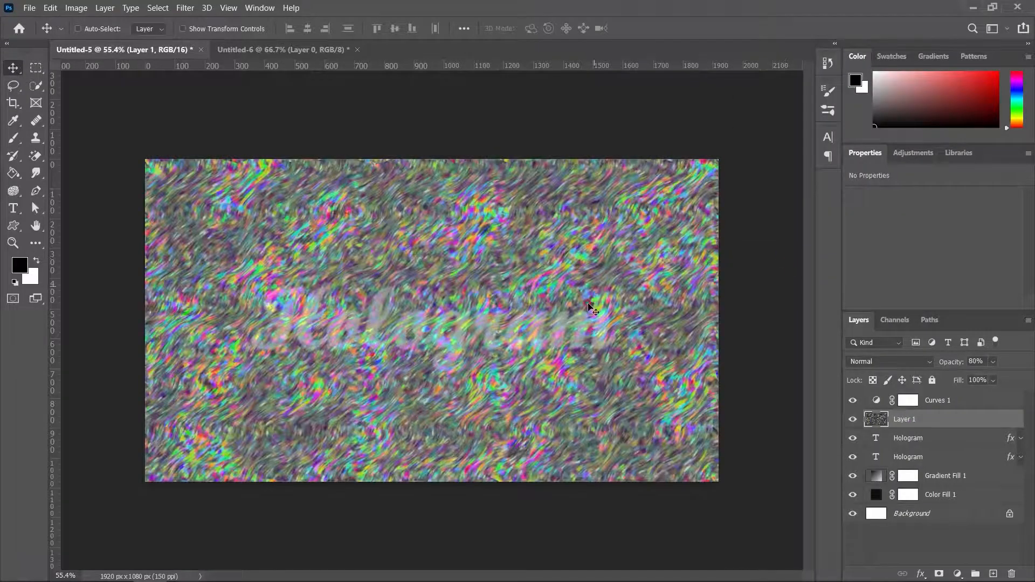
pyautogui.rightClick(910, 420)
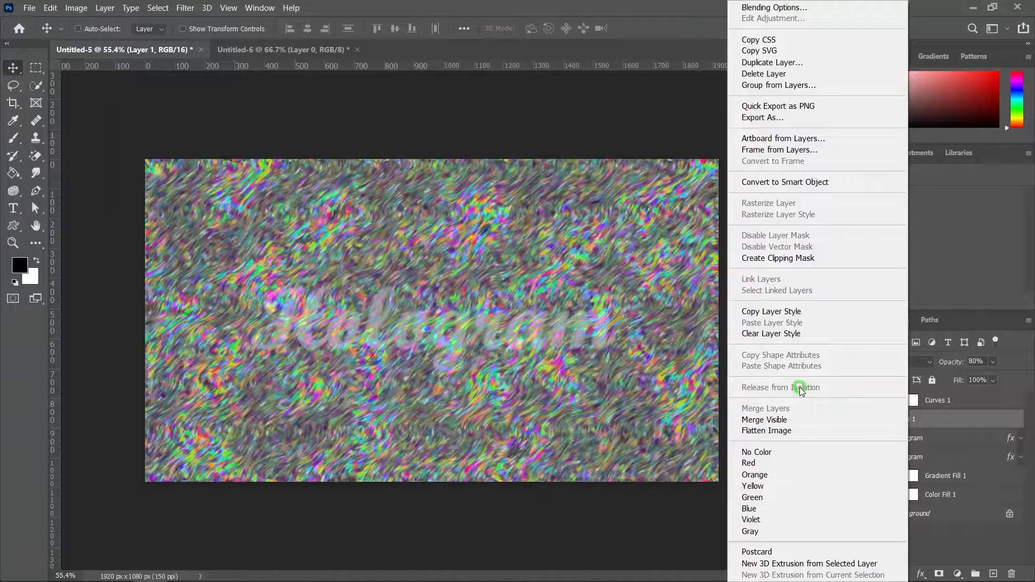
pyautogui.click(790, 258)
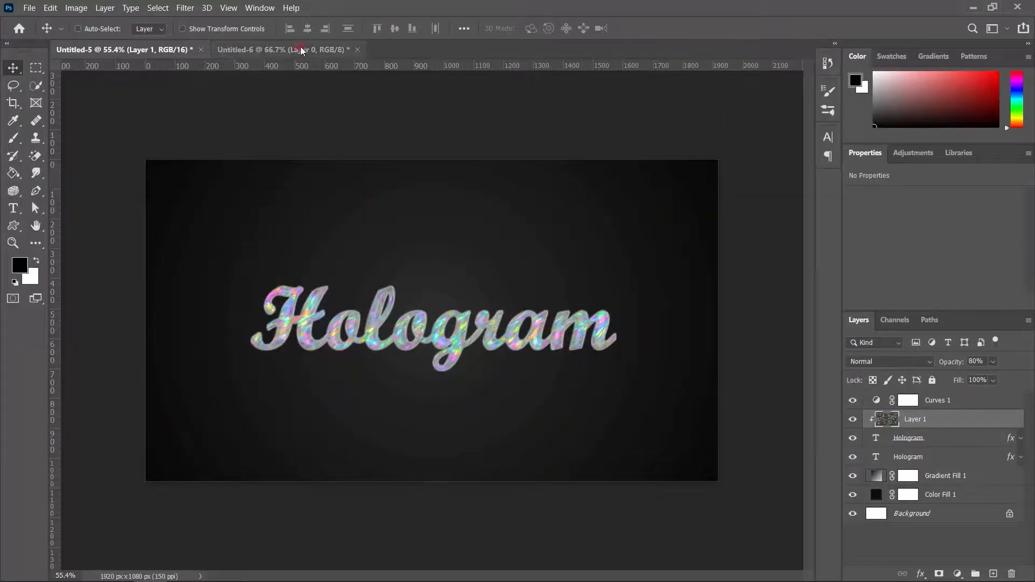
# - Apply a Wave filter to Layer 0 in Untitled-6: 5 generators, wavelength 24–133, amplitude 5–35, scale 40% both ways, Sine, Wrap Around
pyautogui.click(301, 50)
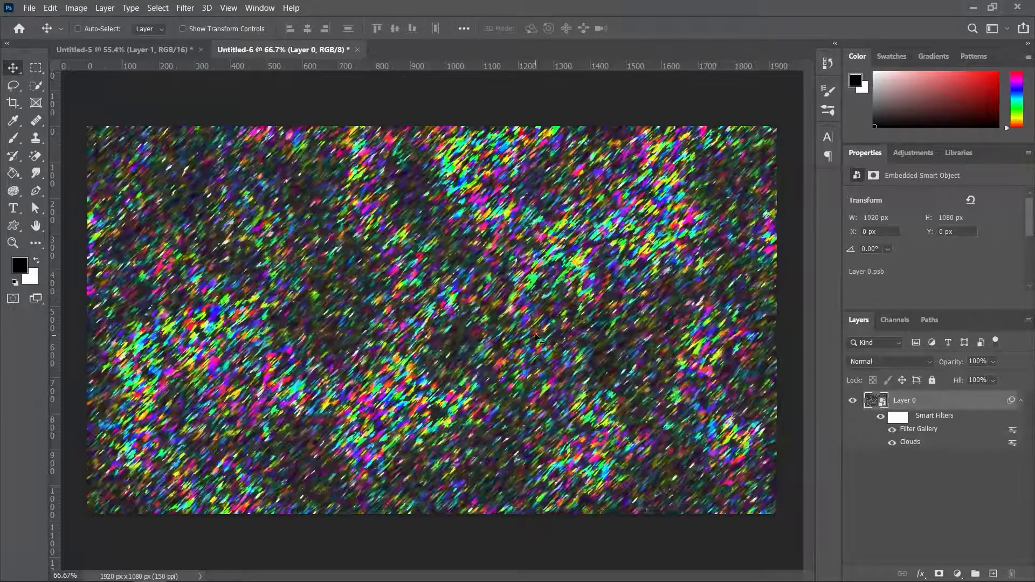
pyautogui.click(184, 7)
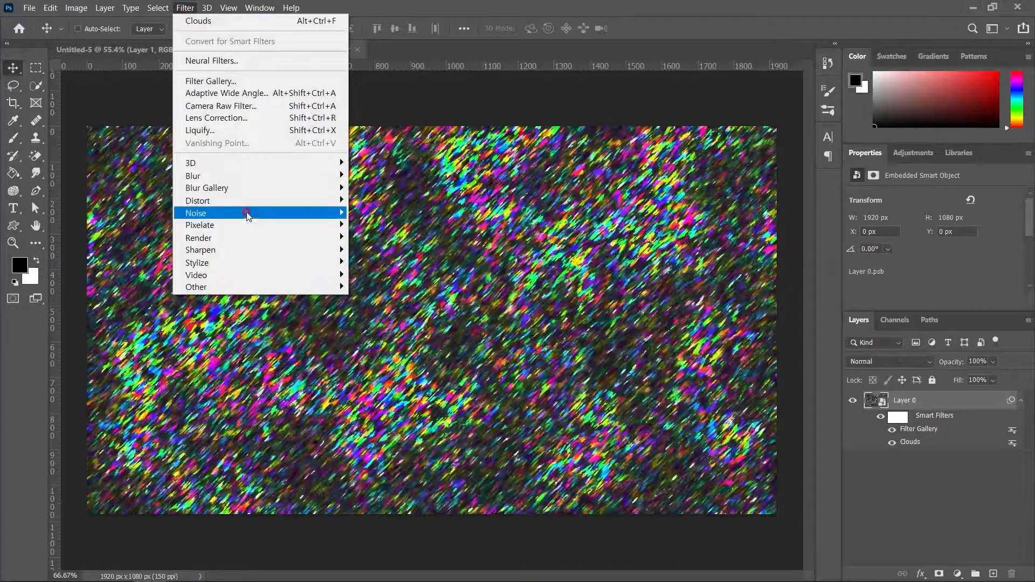
pyautogui.moveTo(252, 205)
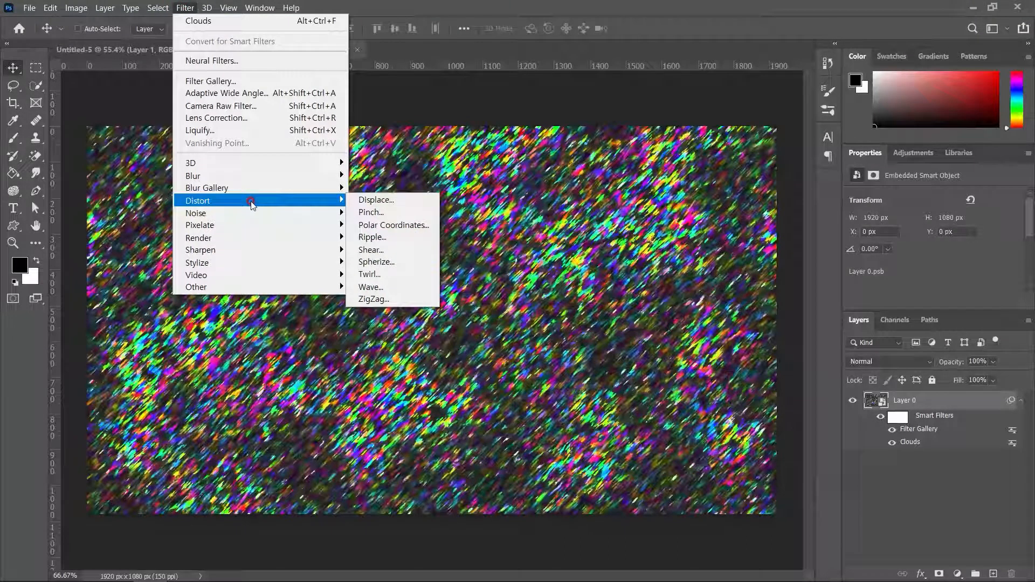
pyautogui.click(385, 286)
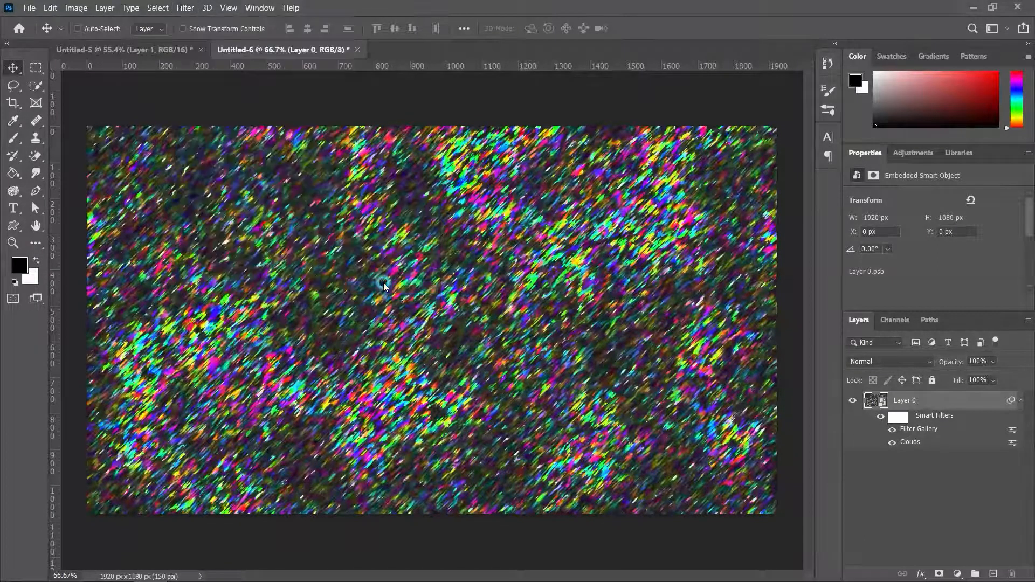
pyautogui.moveTo(307, 139); pyautogui.dragTo(424, 132)
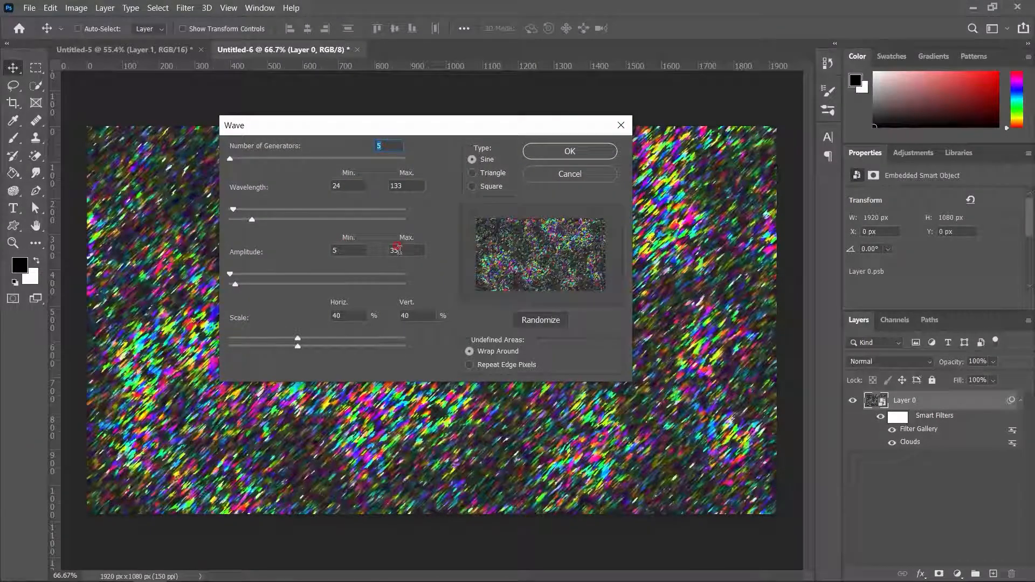
pyautogui.press('alt')
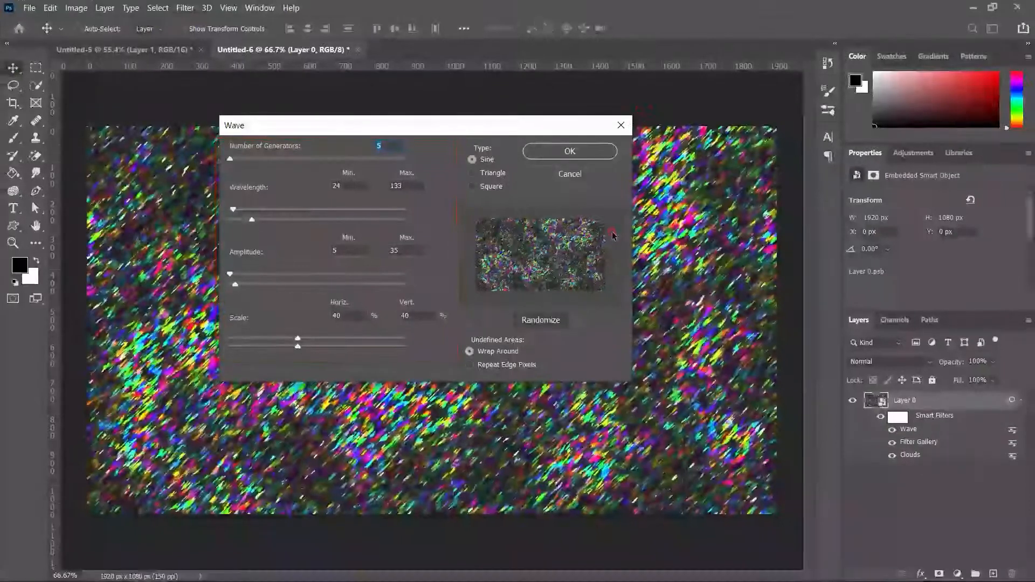
pyautogui.click(568, 152)
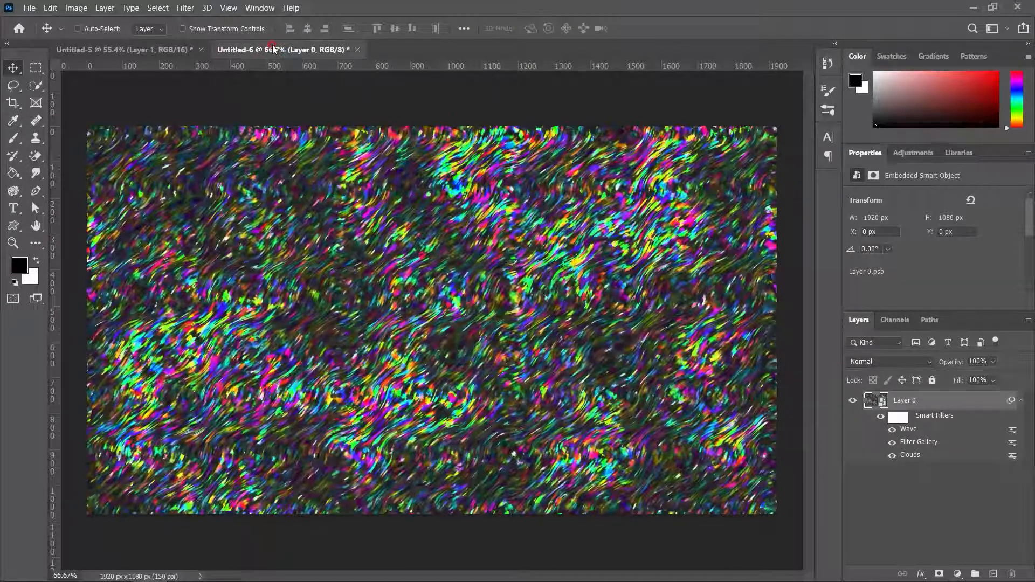
# - Create a new 1920 x 1080 px document at 150 pixels/inch in 16-bit RGB Color with a white background
pyautogui.press('ctrl')
pyautogui.hotkey('ctrl', 'n')
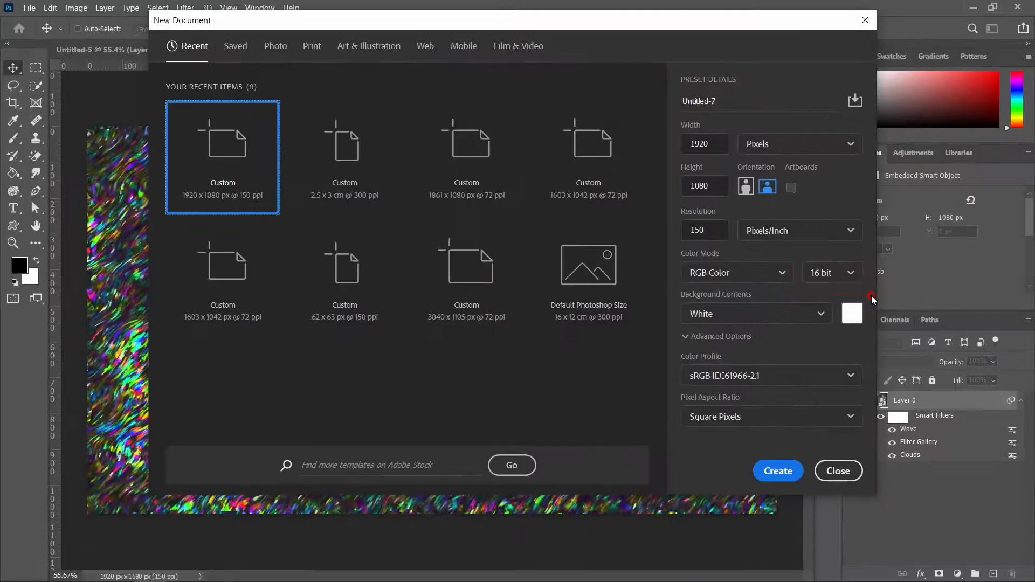
pyautogui.click(778, 470)
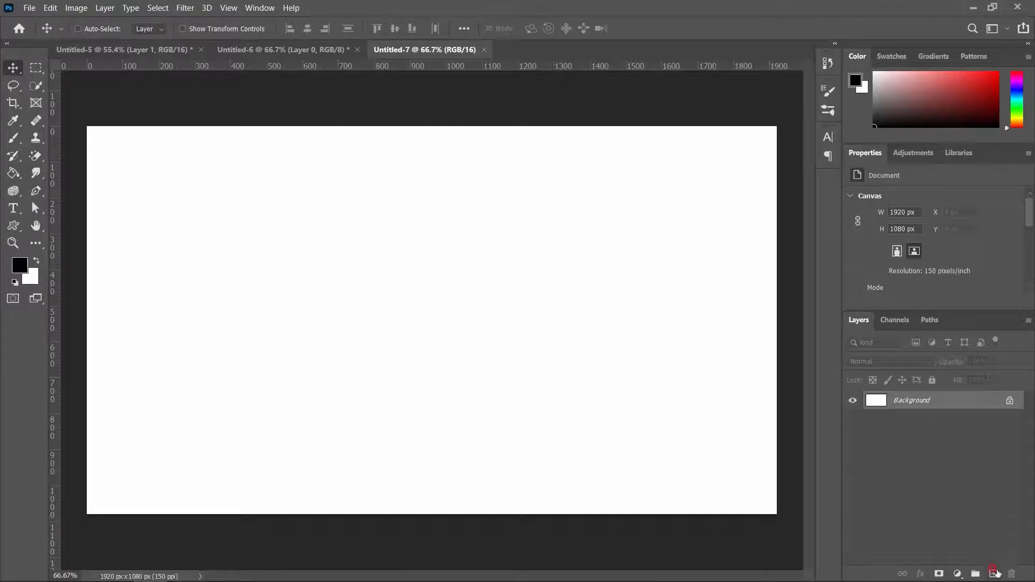
pyautogui.click(995, 573)
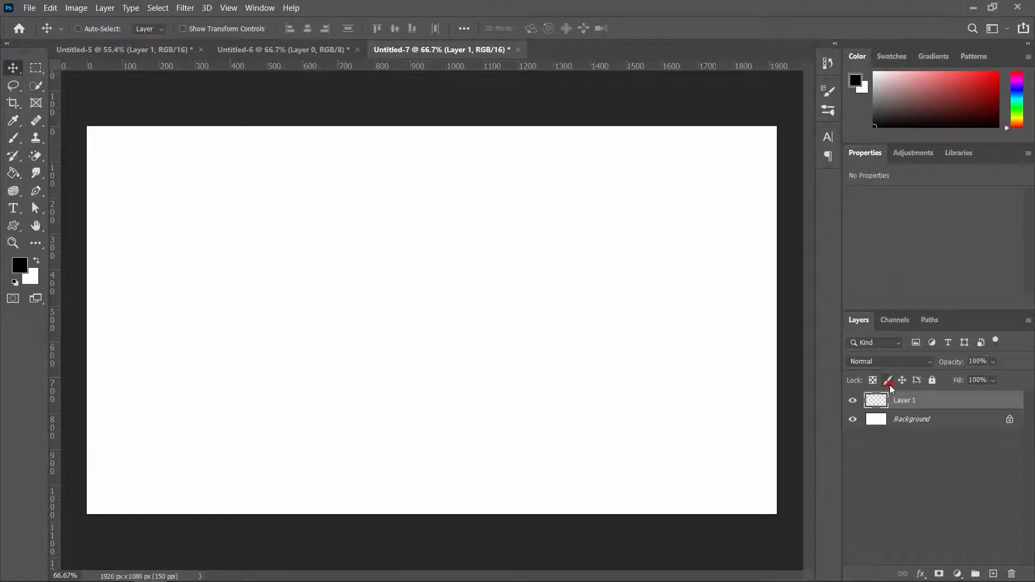
pyautogui.click(1010, 574)
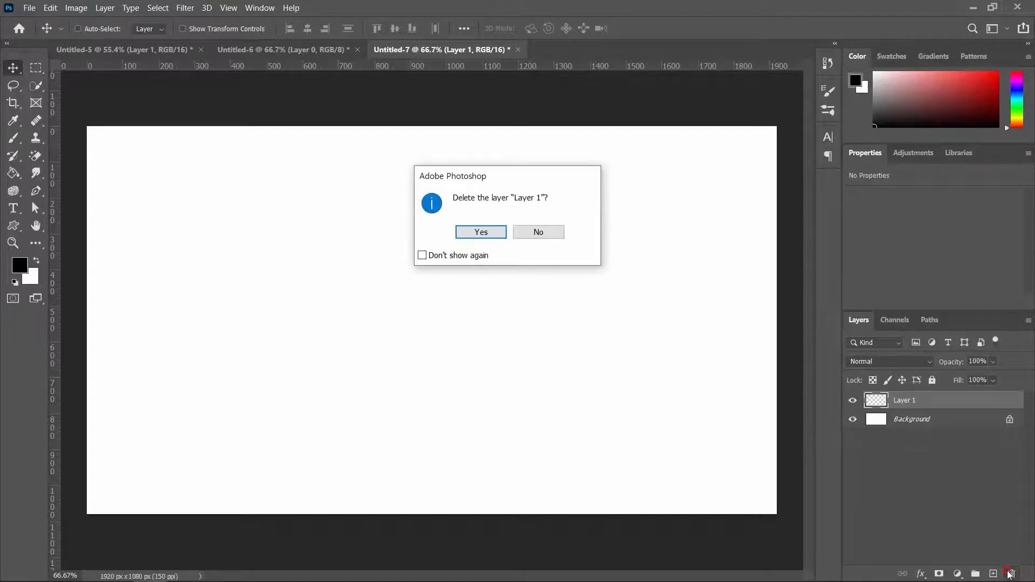
pyautogui.click(473, 232)
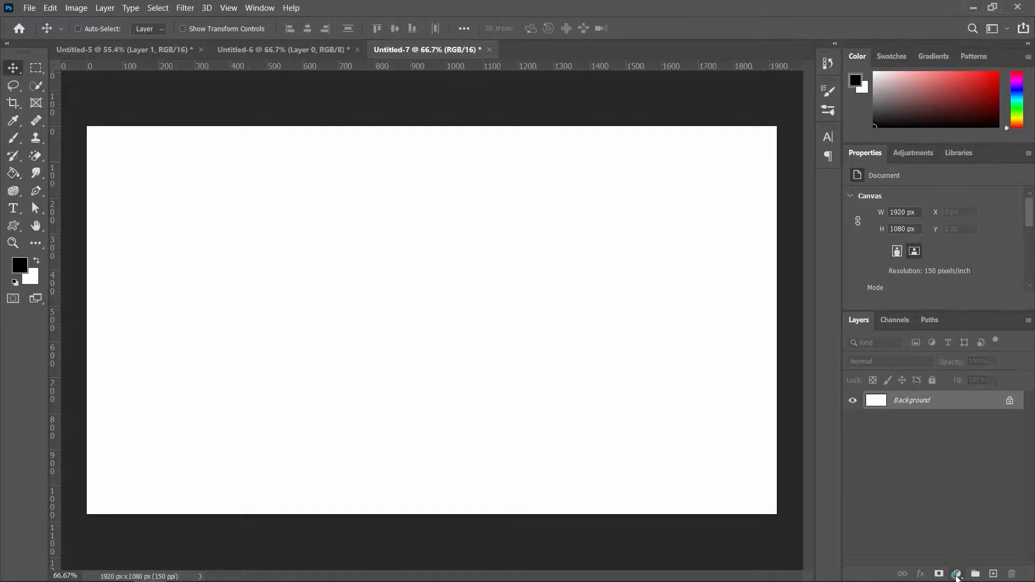
# - Add a Solid Color fill layer above the Background with the colour 201c20
pyautogui.click(956, 573)
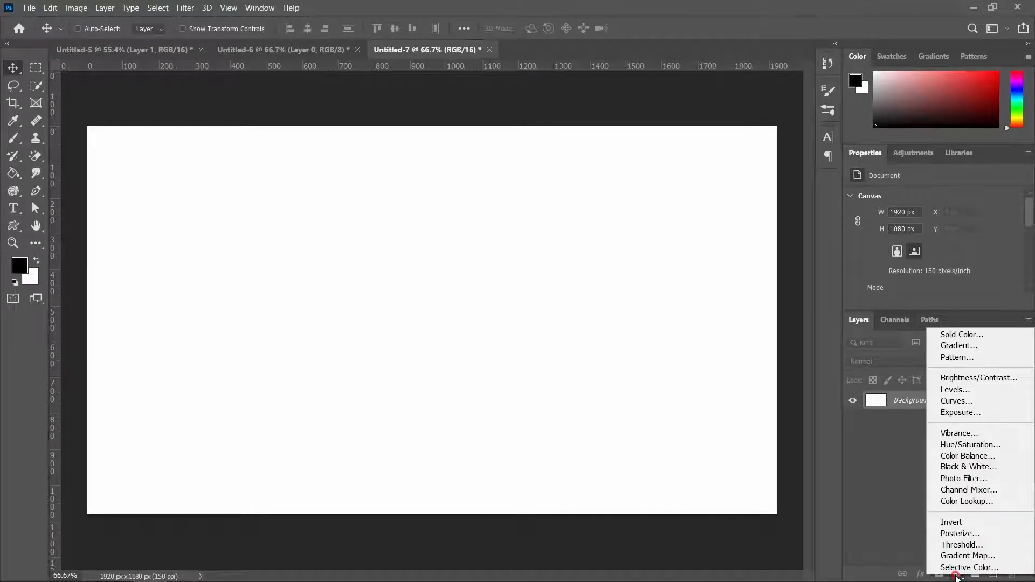
pyautogui.click(977, 335)
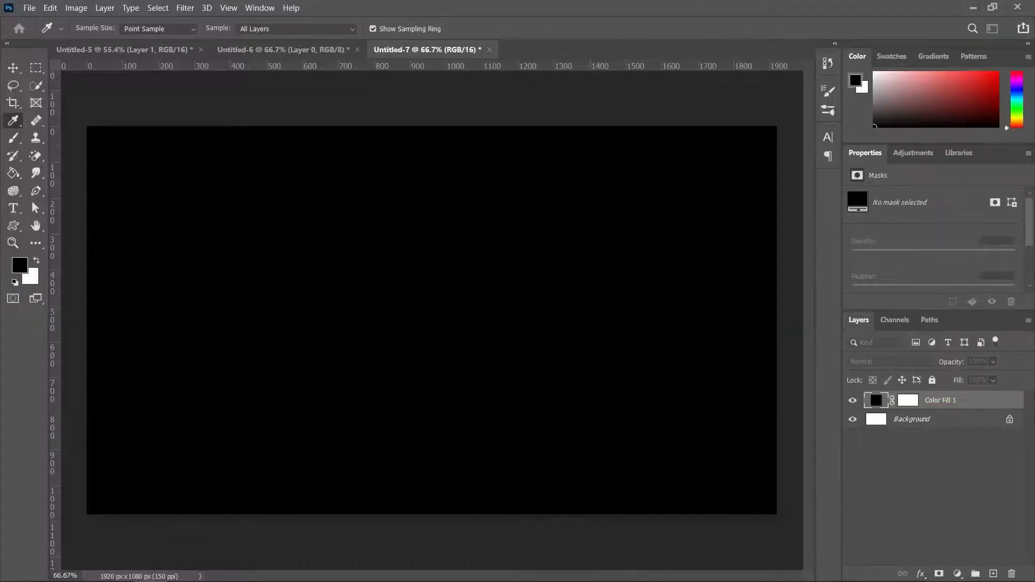
pyautogui.moveTo(503, 134); pyautogui.dragTo(594, 92)
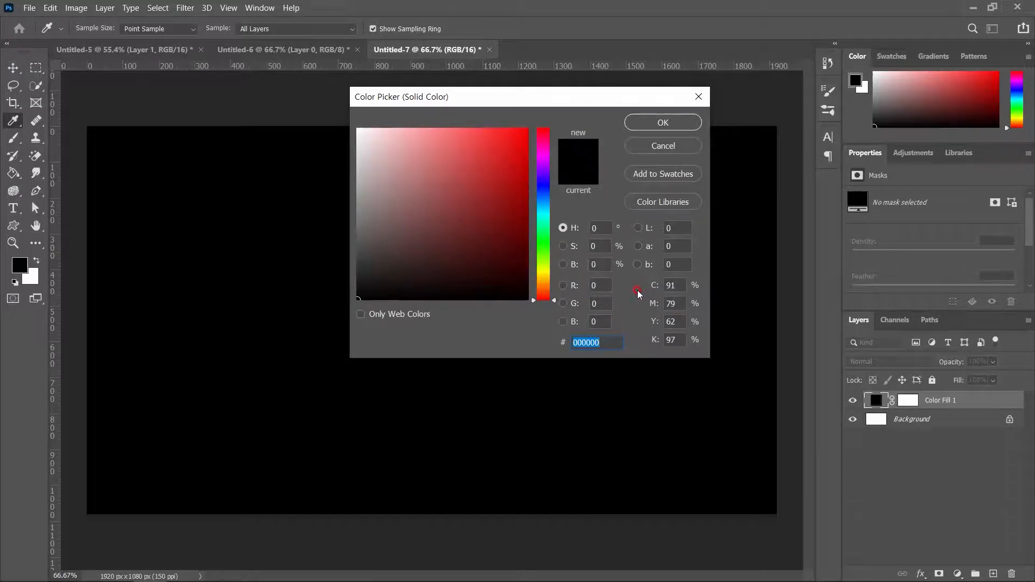
pyautogui.write('201c20')
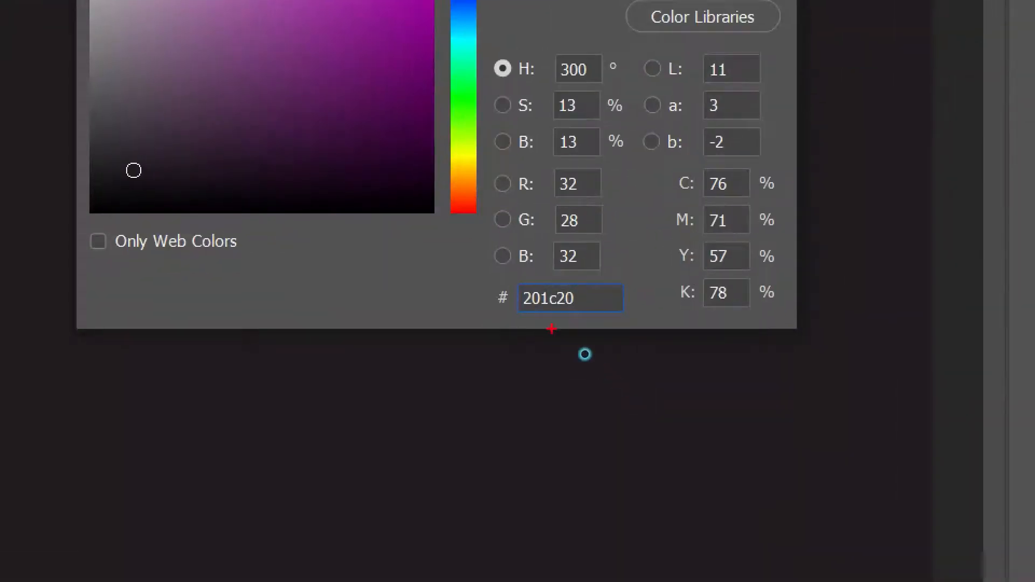
pyautogui.moveTo(499, 276)
pyautogui.mouseDown()
pyautogui.moveTo(623, 323)
pyautogui.moveTo(641, 317)
pyautogui.mouseUp()
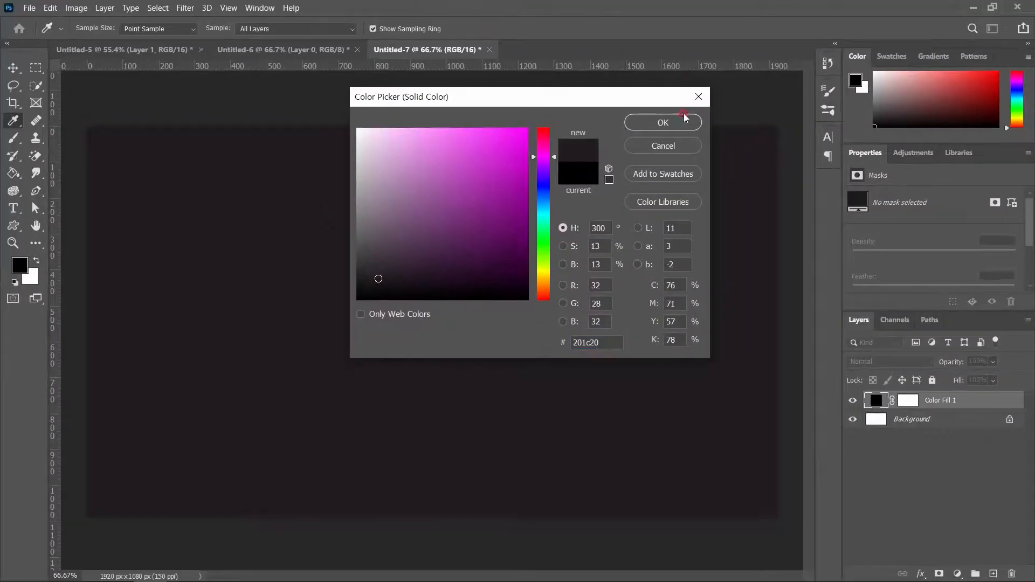
pyautogui.click(678, 121)
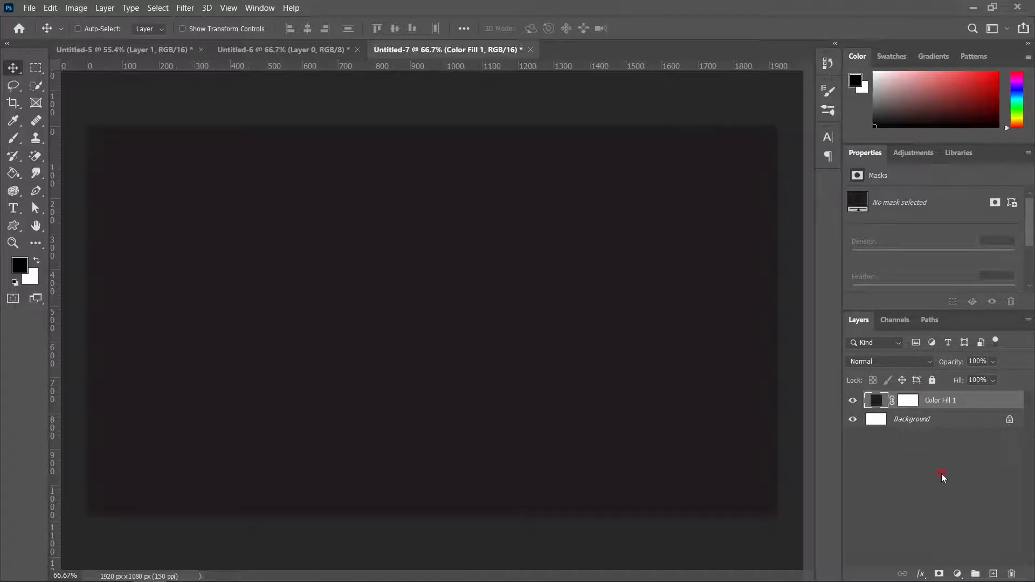
# - Add a Gradient fill layer above the solid colour layer
pyautogui.rightClick(957, 572)
pyautogui.click(954, 571)
pyautogui.click(957, 573)
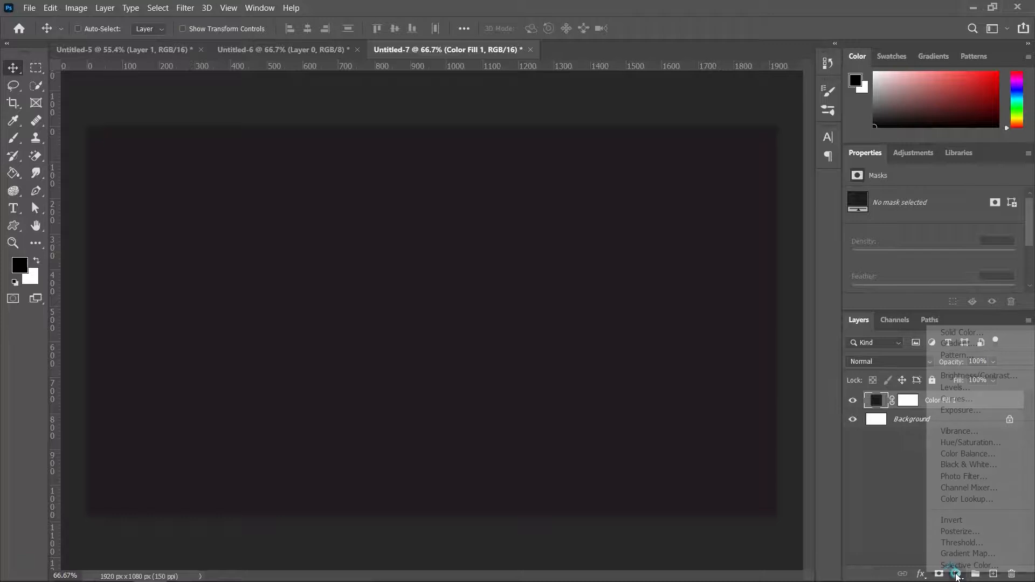
pyautogui.click(952, 347)
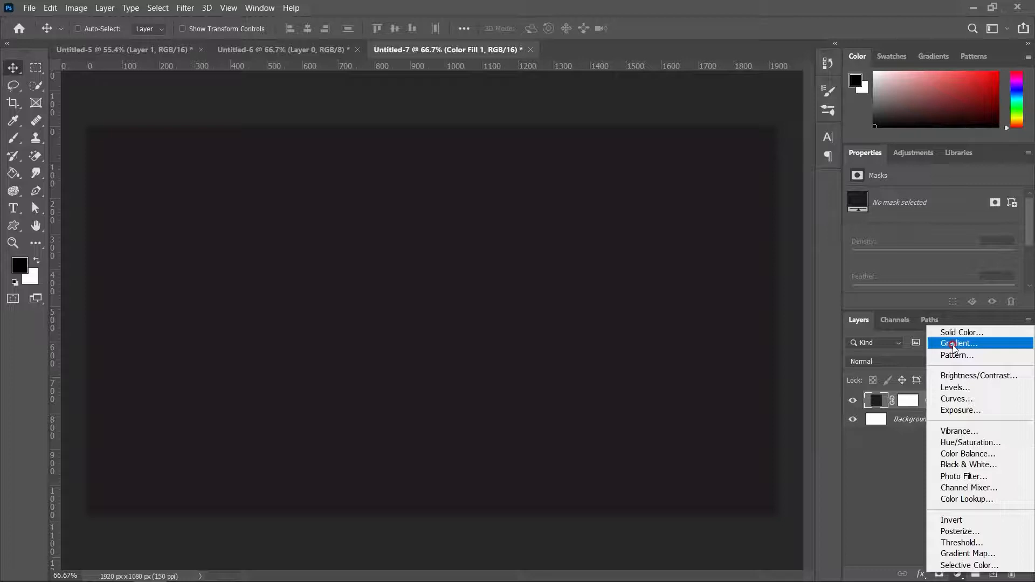
pyautogui.click(953, 346)
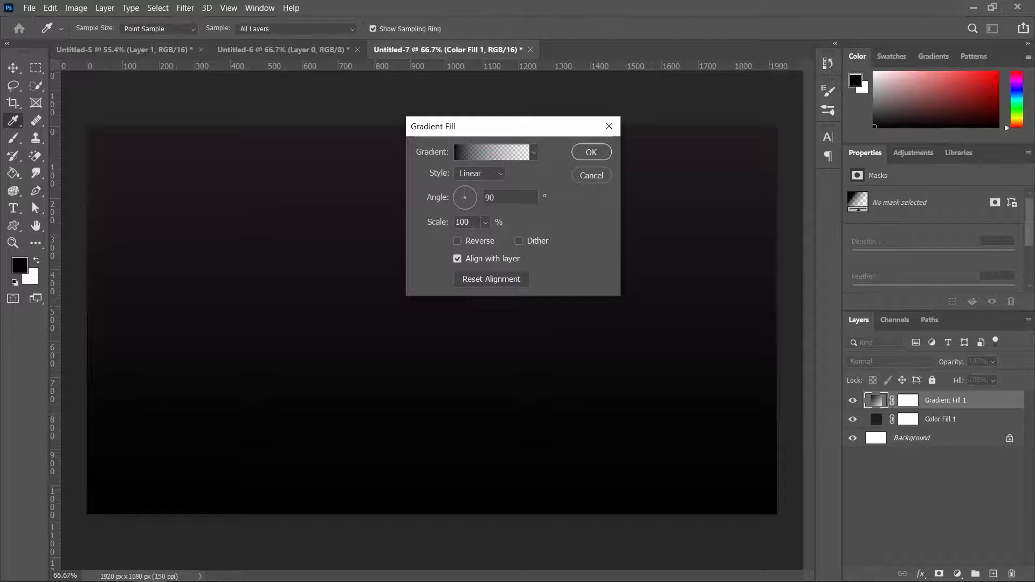
# - Edit the gradient of the Gradient Fill and set its starting colour stop at location 0% to 909090
pyautogui.click(491, 152)
pyautogui.moveTo(168, 160); pyautogui.dragTo(418, 75)
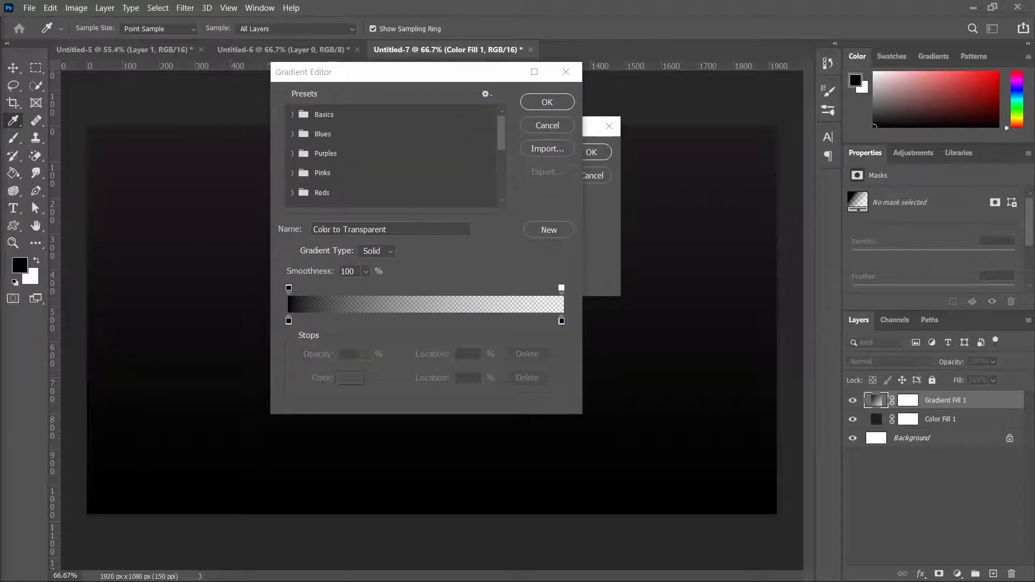
pyautogui.click(288, 321)
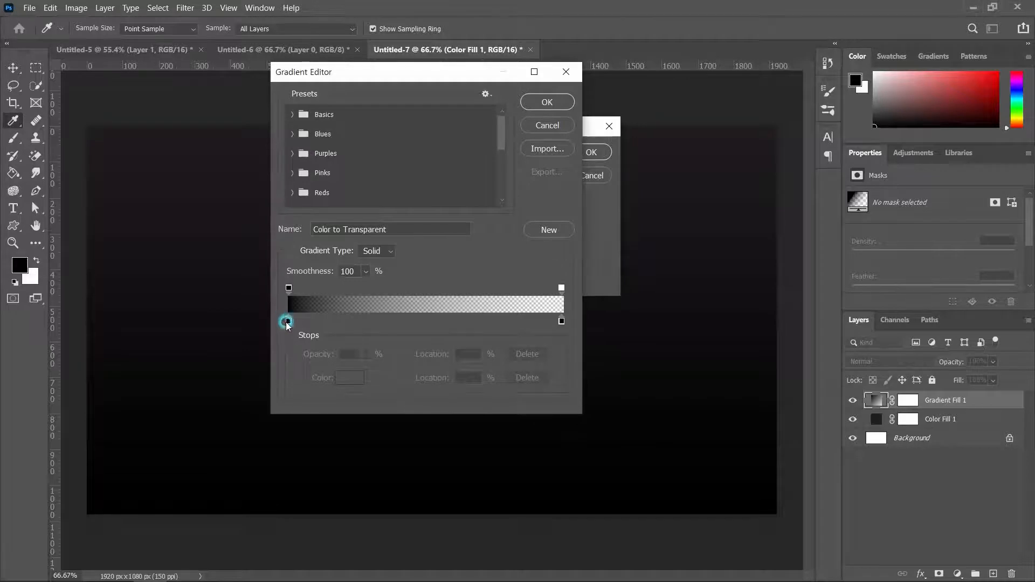
pyautogui.click(349, 377)
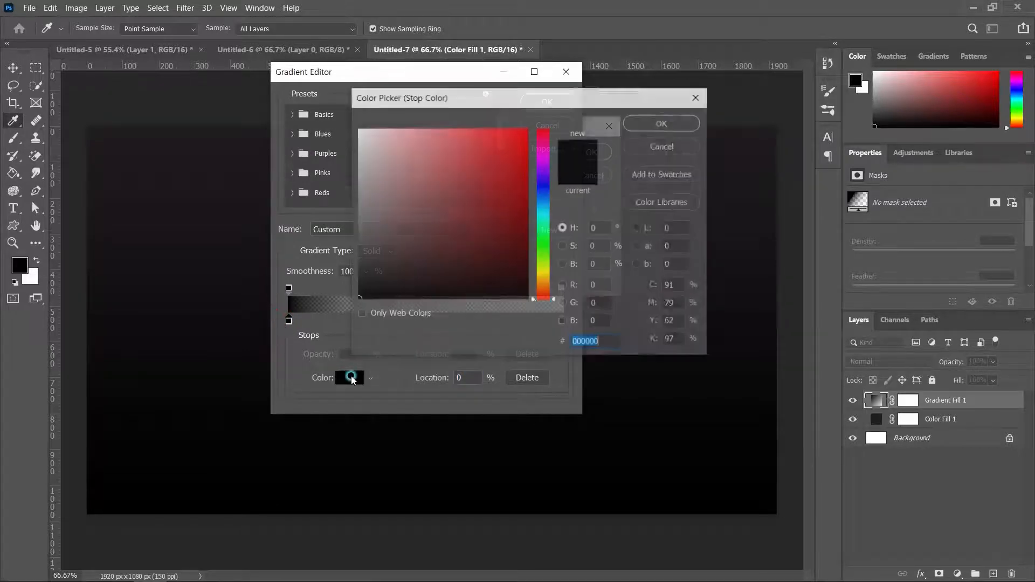
pyautogui.write('909090')
pyautogui.click(608, 344)
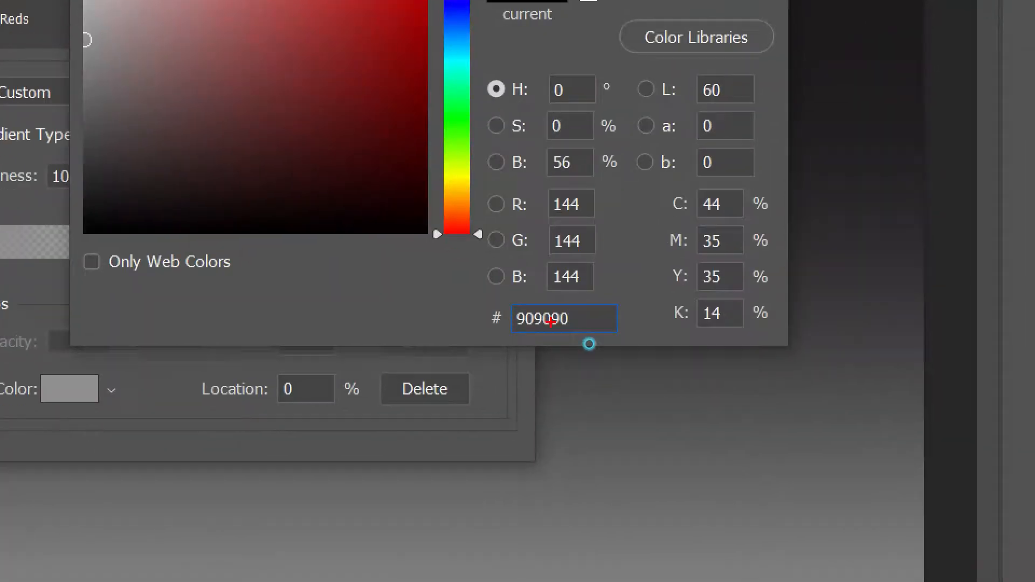
pyautogui.moveTo(499, 300)
pyautogui.mouseDown()
pyautogui.moveTo(524, 331)
pyautogui.moveTo(630, 339)
pyautogui.mouseUp()
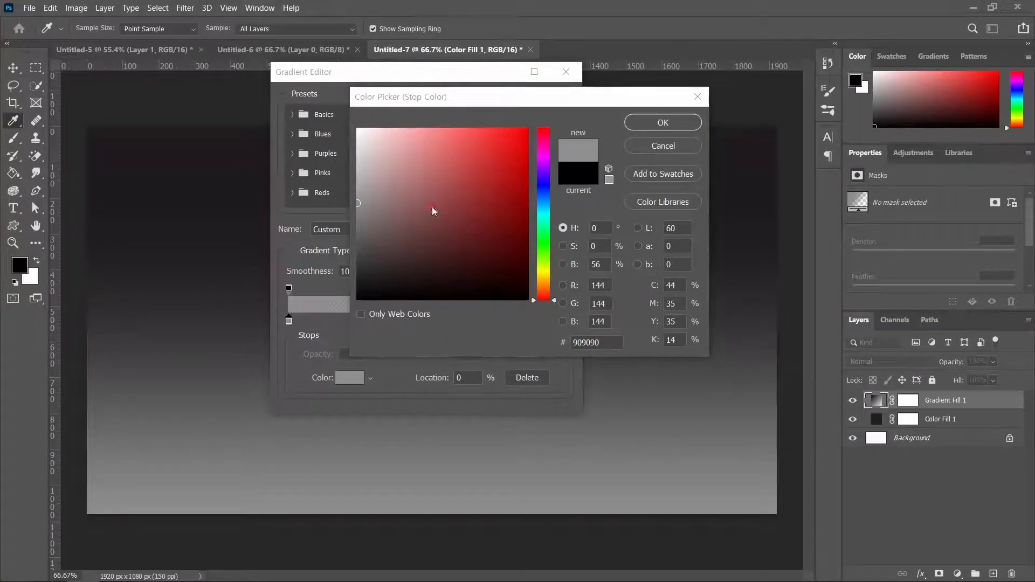
pyautogui.click(669, 121)
pyautogui.click(658, 127)
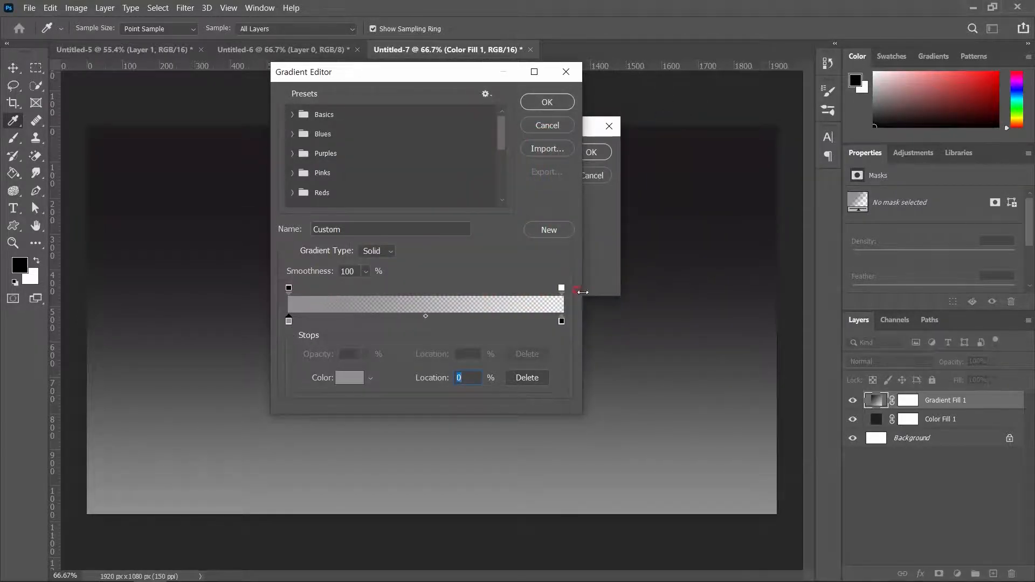
# - Set the gradient's ending opacity stop at location 100% to 100% opacity
pyautogui.click(562, 289)
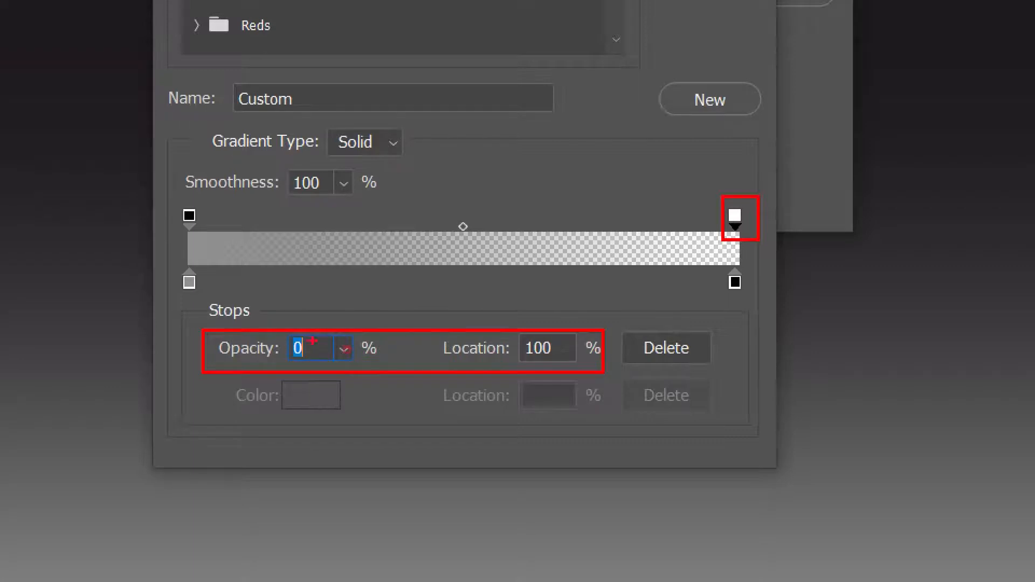
pyautogui.moveTo(305, 362); pyautogui.dragTo(380, 365)
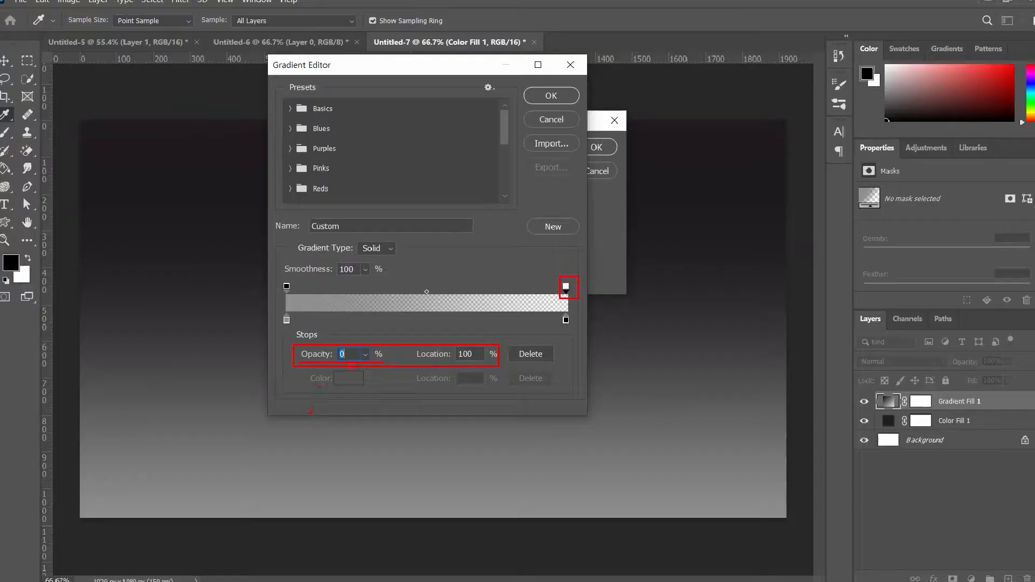
pyautogui.click(365, 354)
pyautogui.moveTo(365, 368); pyautogui.dragTo(499, 337)
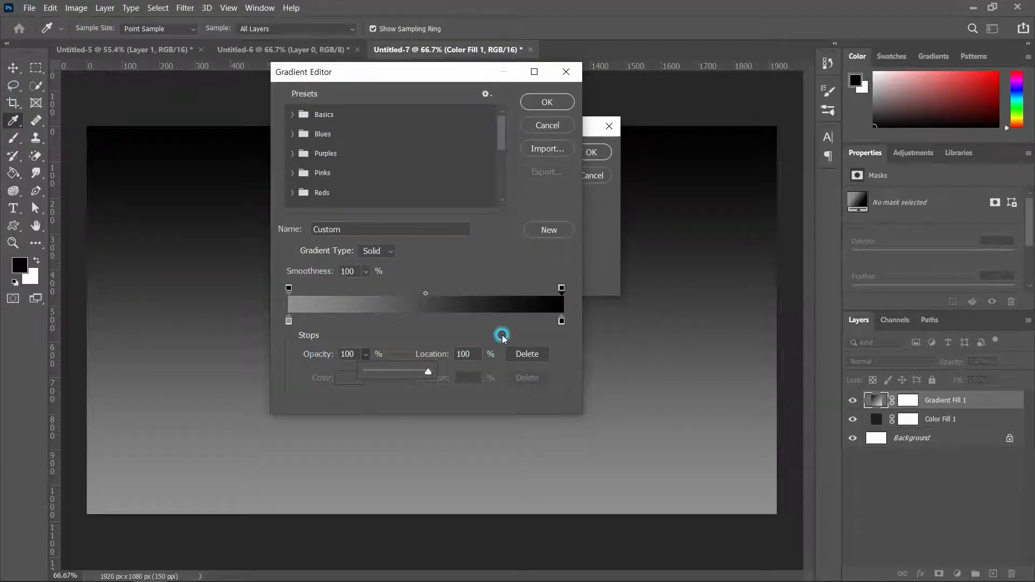
pyautogui.click(535, 320)
pyautogui.click(524, 379)
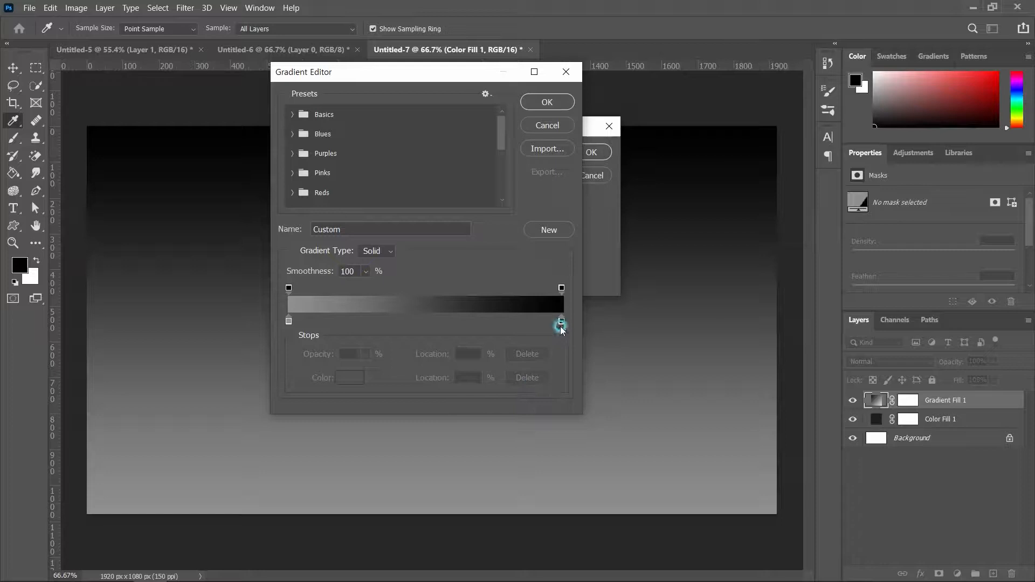
# - Set the gradient's ending colour stop at location 100% to 000000 and apply the Gradient Fill
pyautogui.click(562, 320)
pyautogui.click(350, 377)
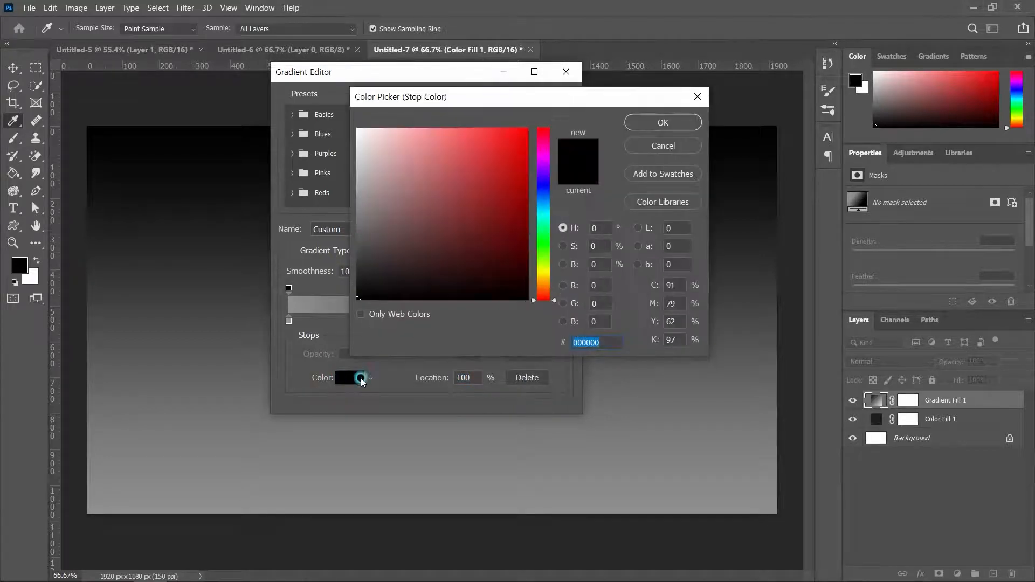
pyautogui.click(613, 342)
pyautogui.click(663, 123)
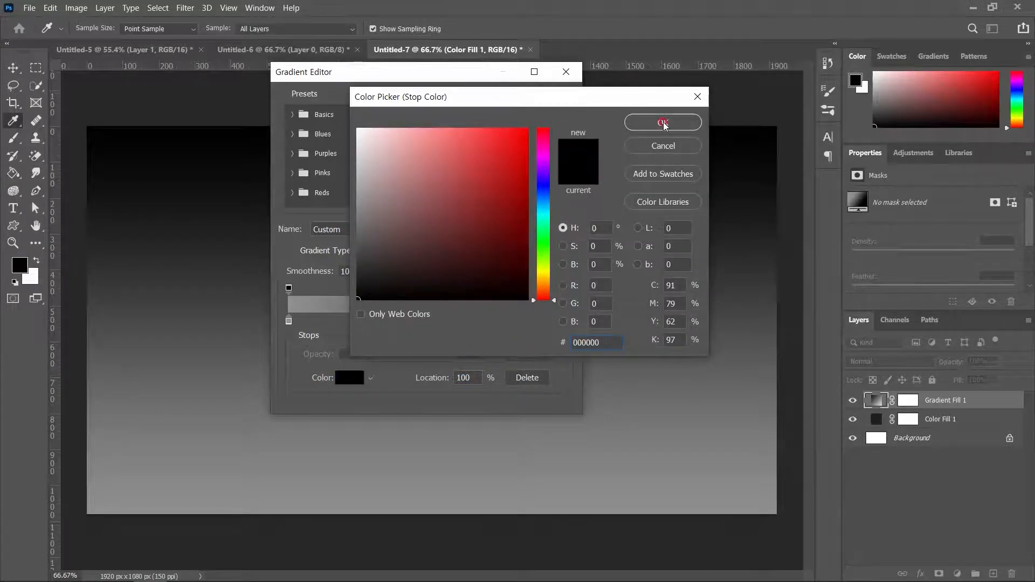
pyautogui.click(544, 102)
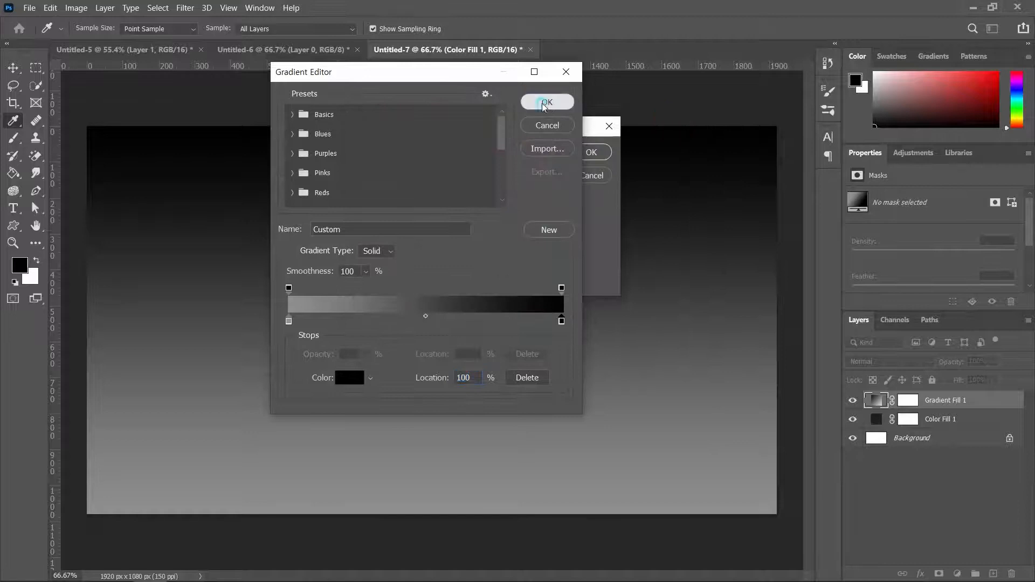
pyautogui.click(575, 154)
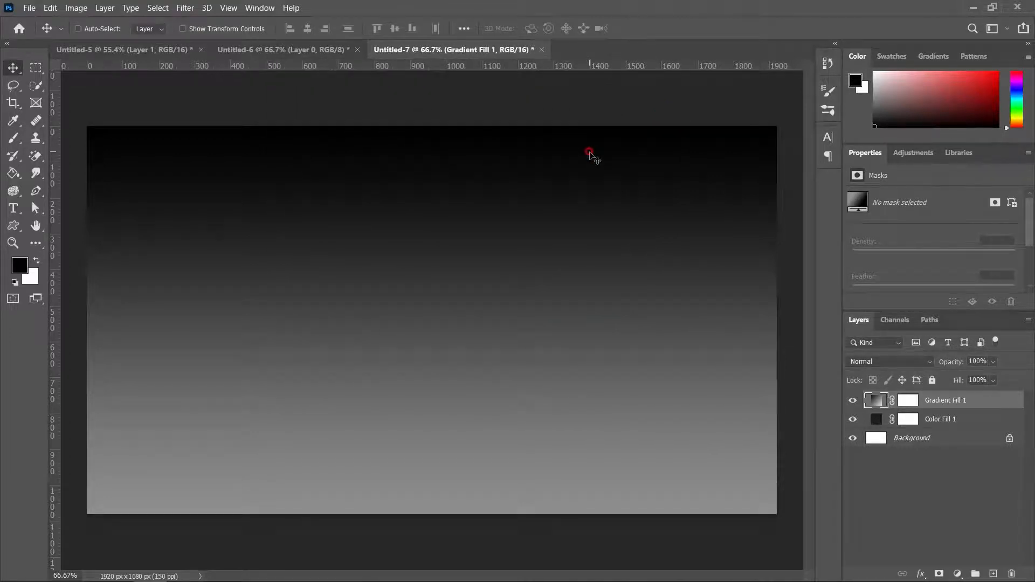
# - Change Gradient Fill 1 to the Radial style with a scale of 200%
pyautogui.doubleClick(875, 402)
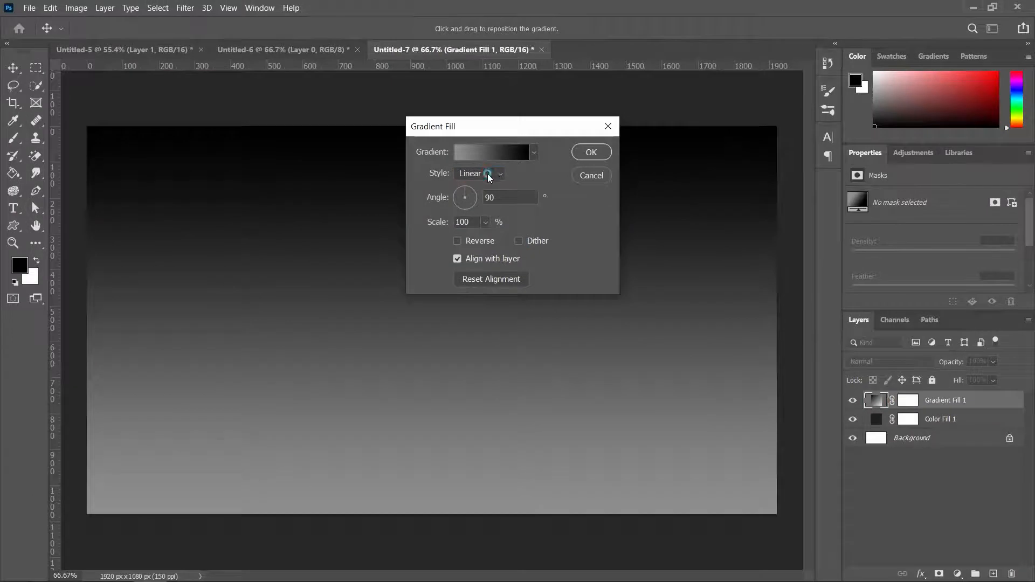
pyautogui.click(489, 176)
pyautogui.click(481, 190)
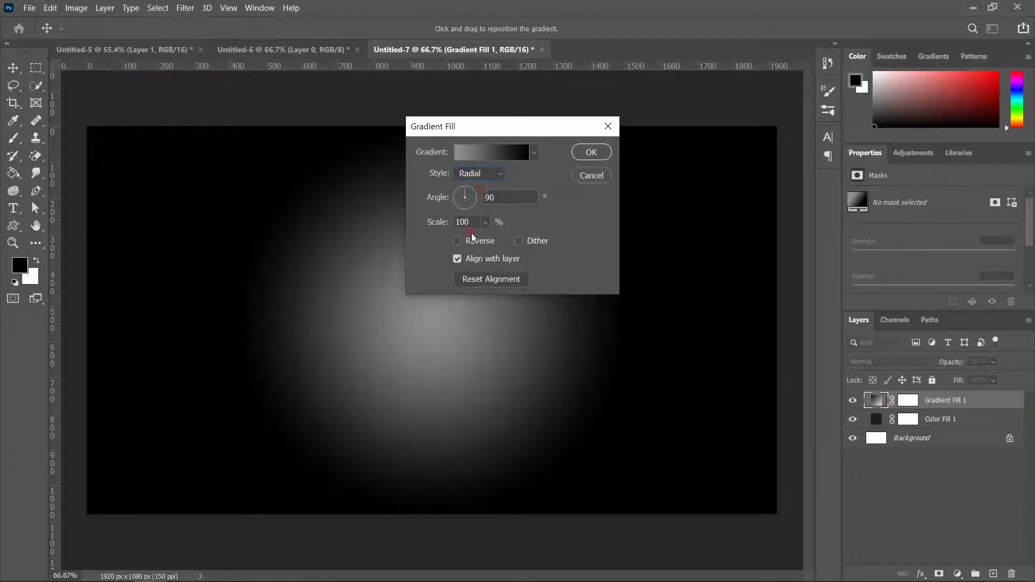
pyautogui.click(419, 222)
pyautogui.write('200')
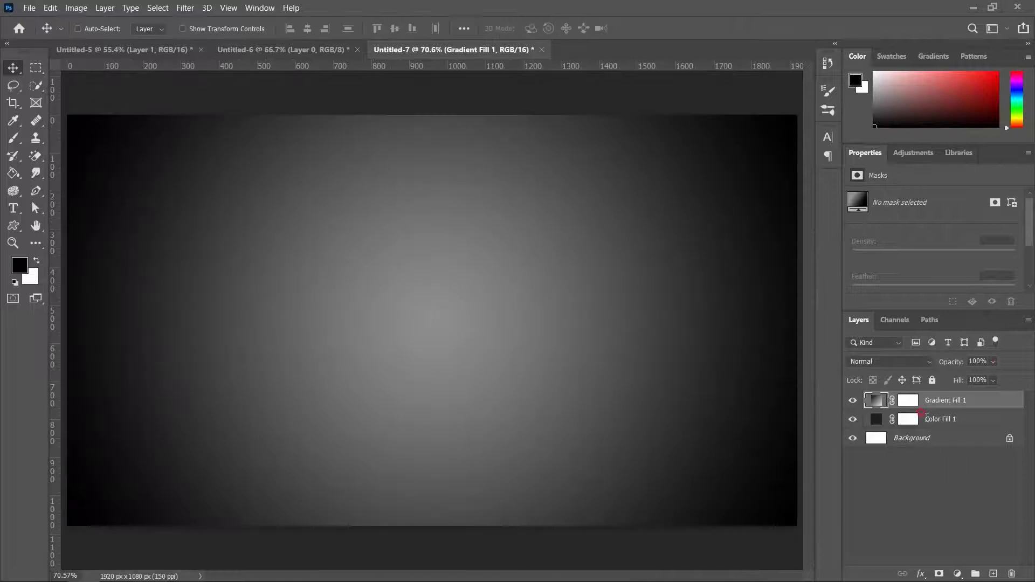
# - Set the blend mode of the Gradient Fill 1 layer to Soft Light
pyautogui.click(906, 401)
pyautogui.click(910, 361)
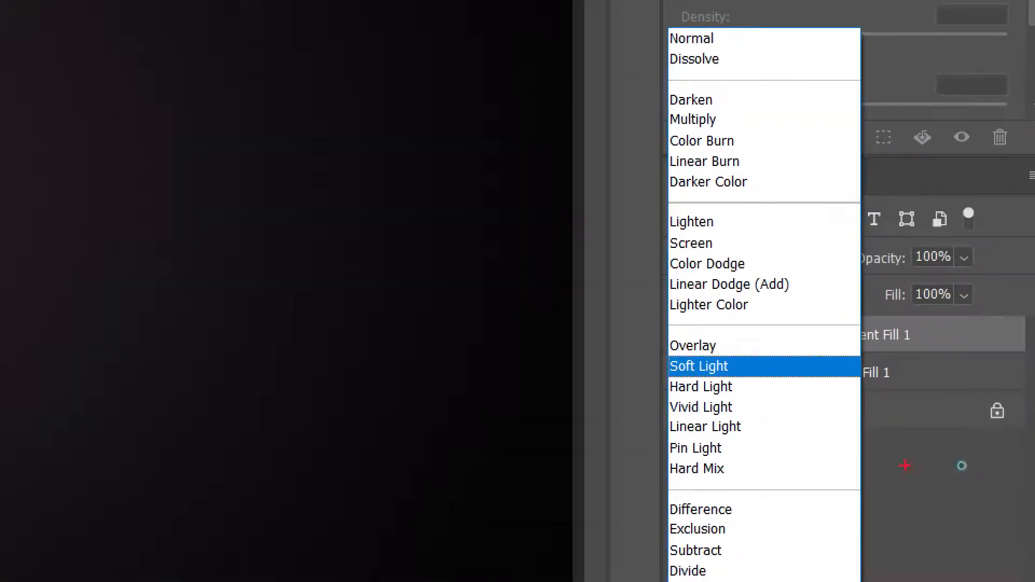
pyautogui.moveTo(666, 355)
pyautogui.mouseDown()
pyautogui.moveTo(695, 382)
pyautogui.moveTo(861, 377)
pyautogui.mouseUp()
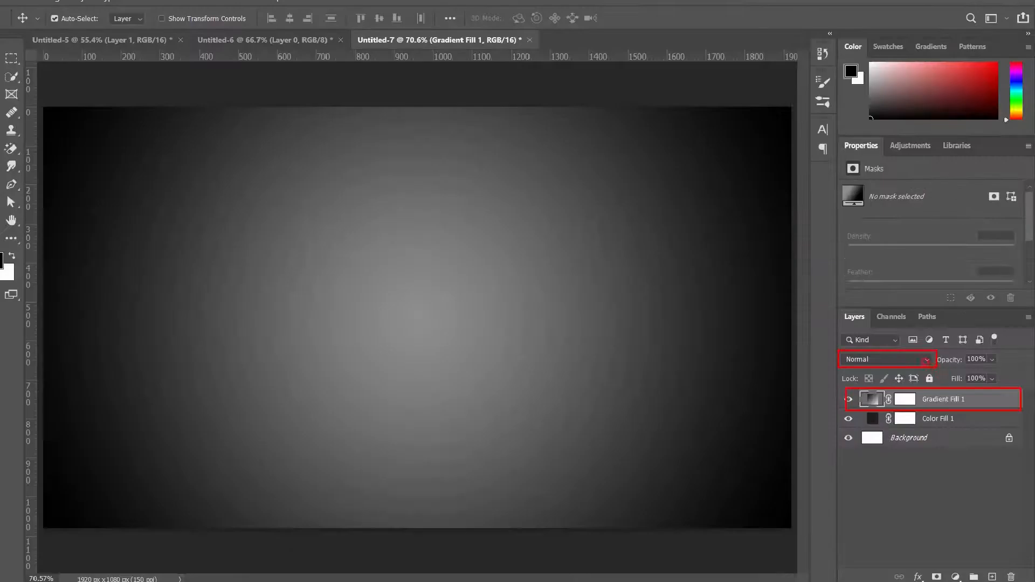
pyautogui.click(781, 280)
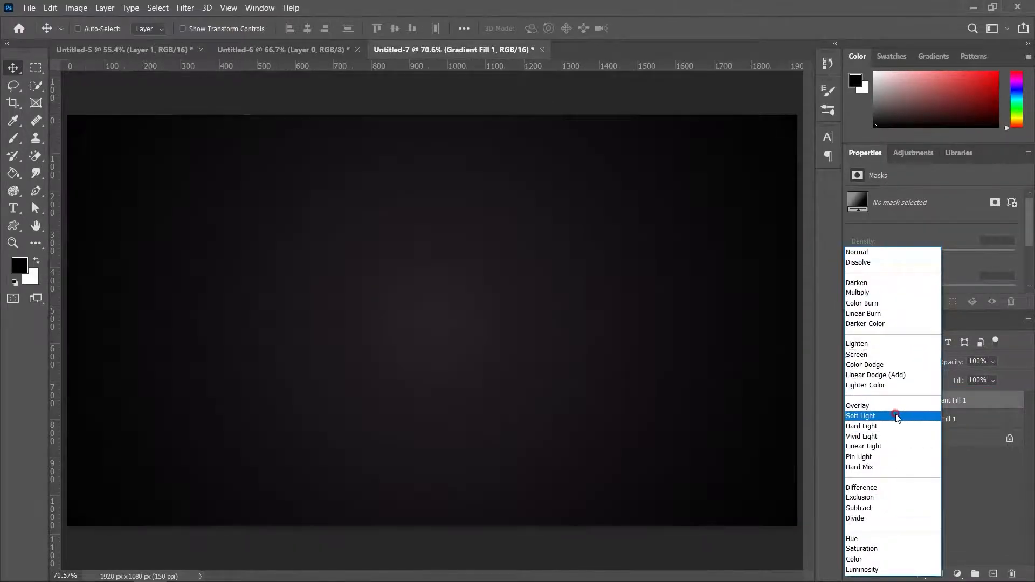
pyautogui.click(895, 416)
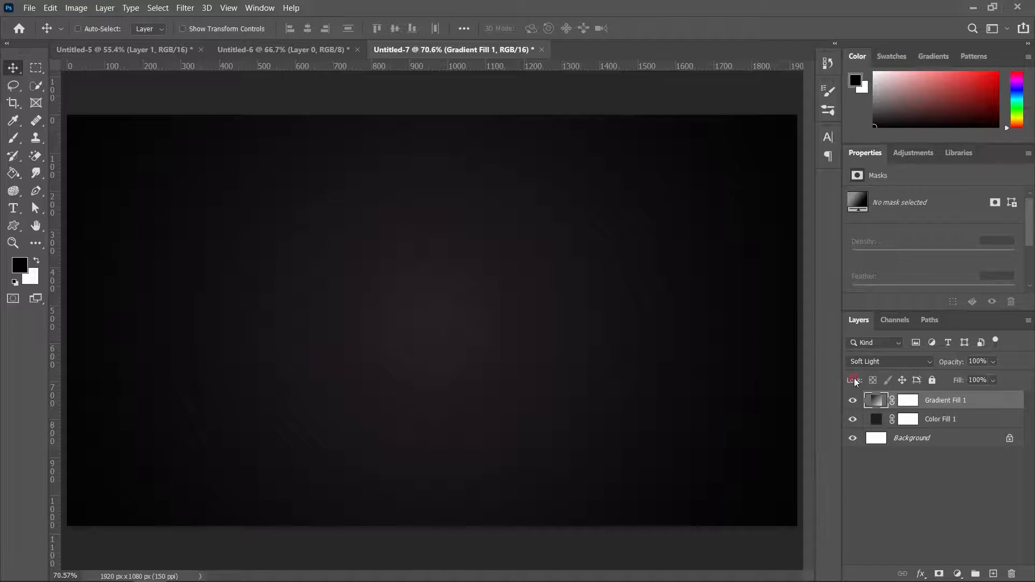
# - Compare the background with the Gradient Fill 1 layer hidden and shown
pyautogui.click(852, 400)
pyautogui.click(852, 400)
pyautogui.click(851, 400)
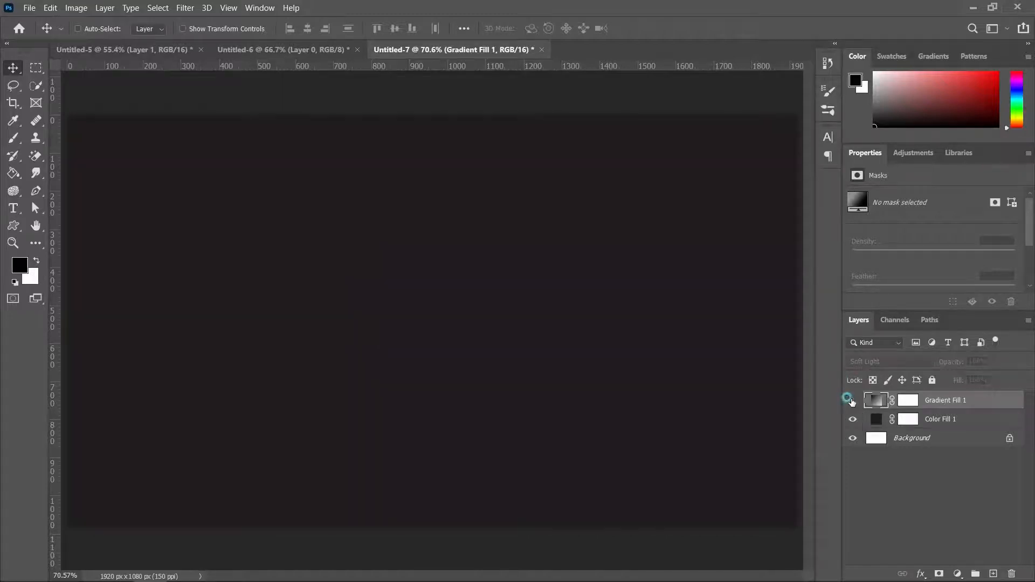
pyautogui.click(851, 400)
pyautogui.click(852, 400)
pyautogui.click(852, 400)
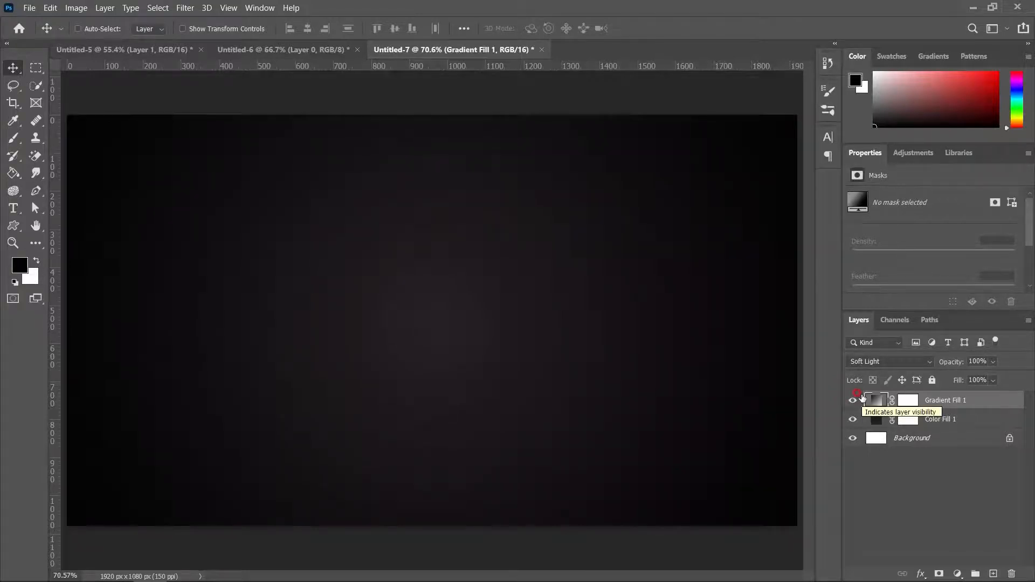
# - Group the Gradient Fill 1 and Color Fill 1 layers and name the group 배경
pyautogui.keyDown('shift'); pyautogui.click(949, 422); pyautogui.keyUp('shift')
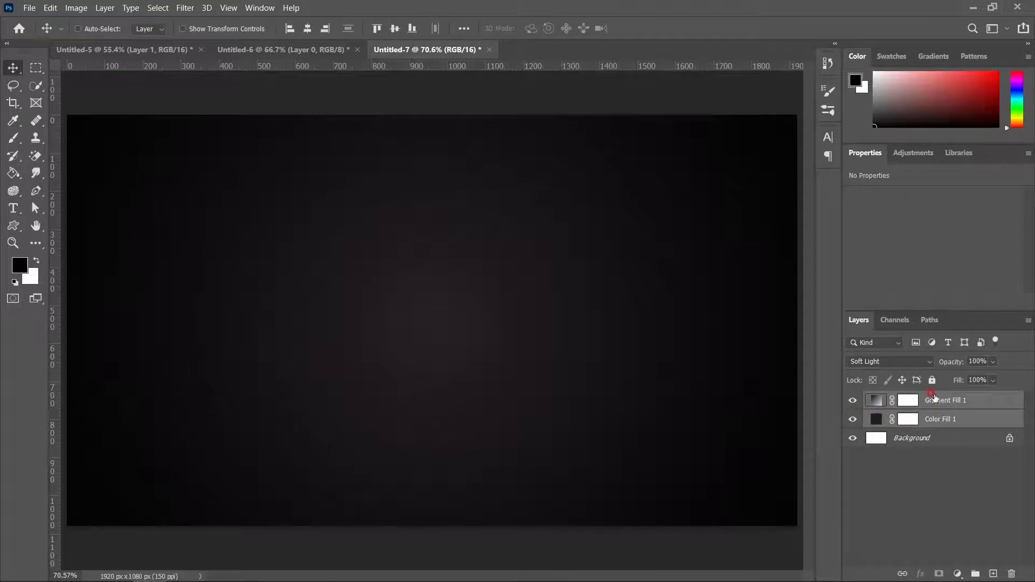
pyautogui.click(939, 400)
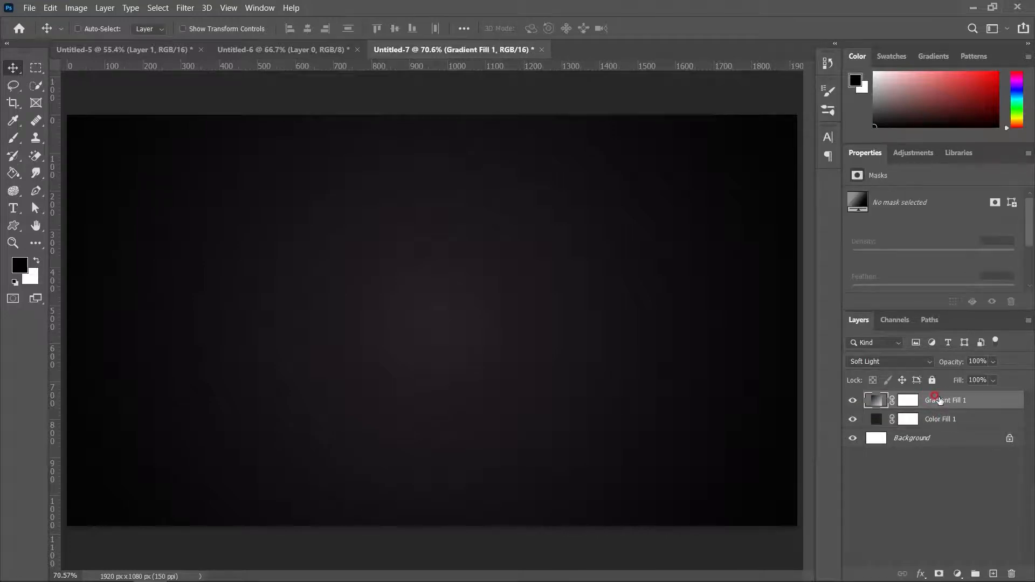
pyautogui.keyDown('shift'); pyautogui.click(944, 424); pyautogui.keyUp('shift')
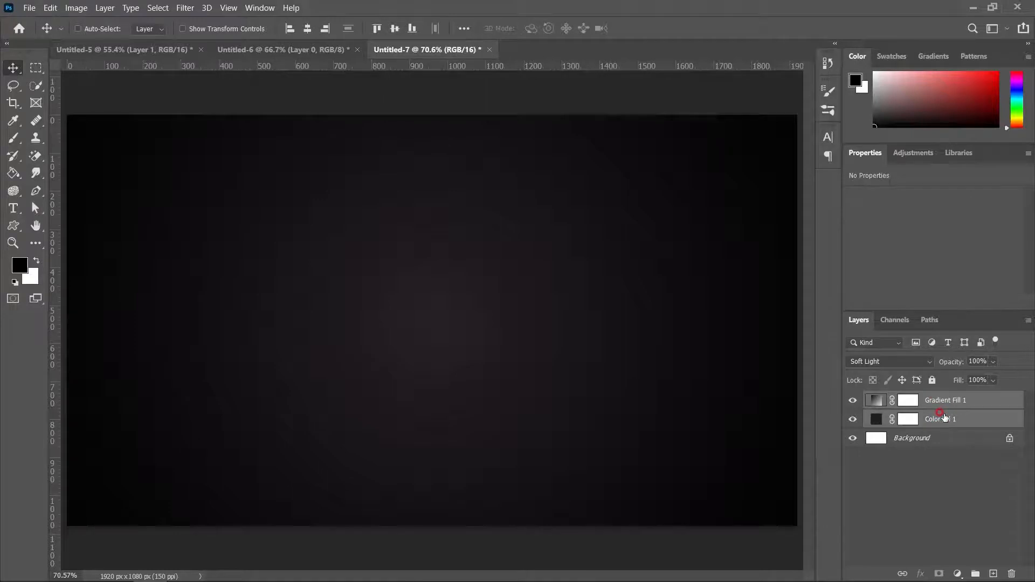
pyautogui.hotkey('ctrl', 'g')
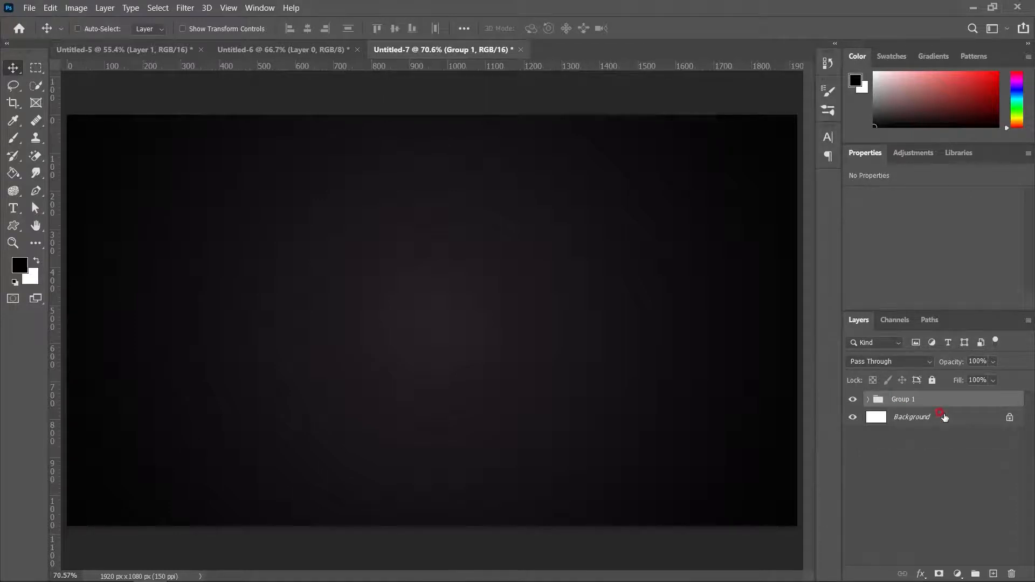
pyautogui.doubleClick(900, 397)
pyautogui.write('배경')
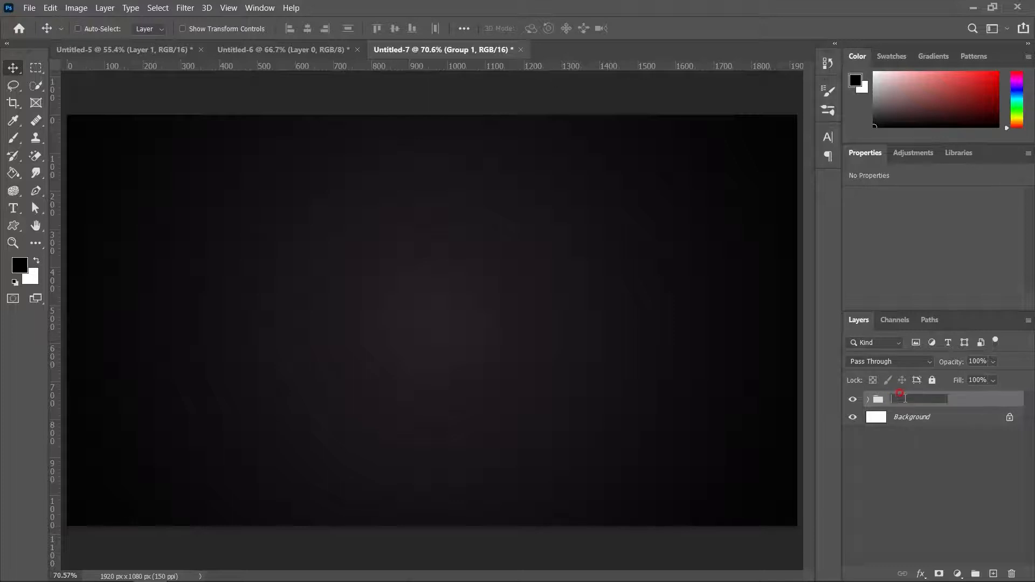
pyautogui.click(926, 483)
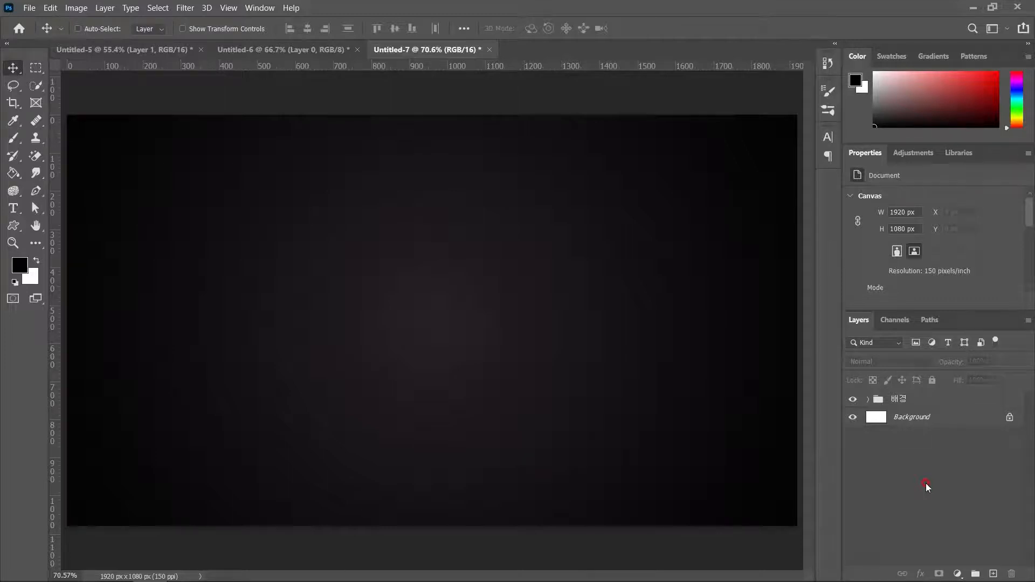
# - Add a text layer reading HOLOGRAM near the middle of the canvas
pyautogui.click(13, 208)
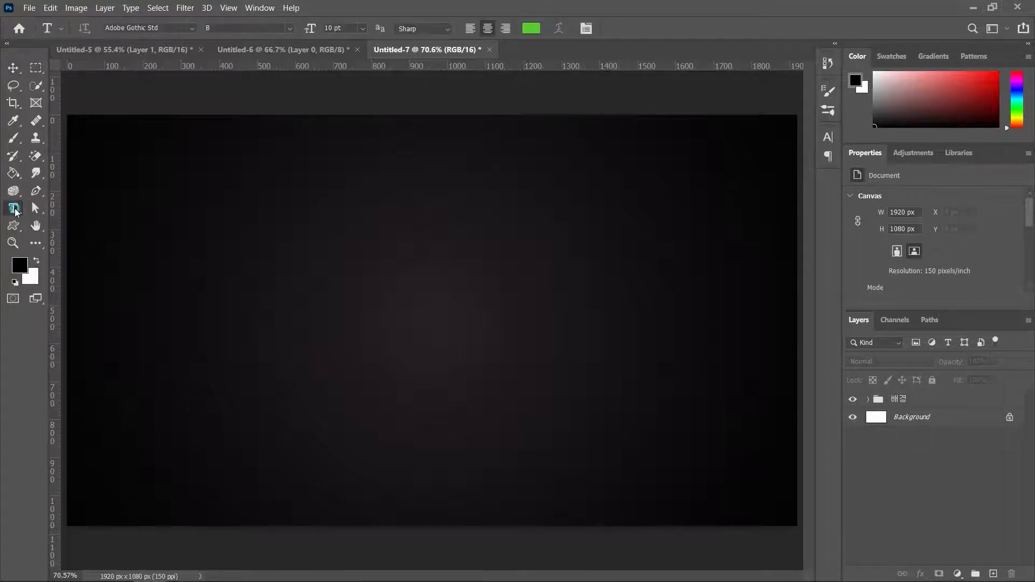
pyautogui.click(401, 298)
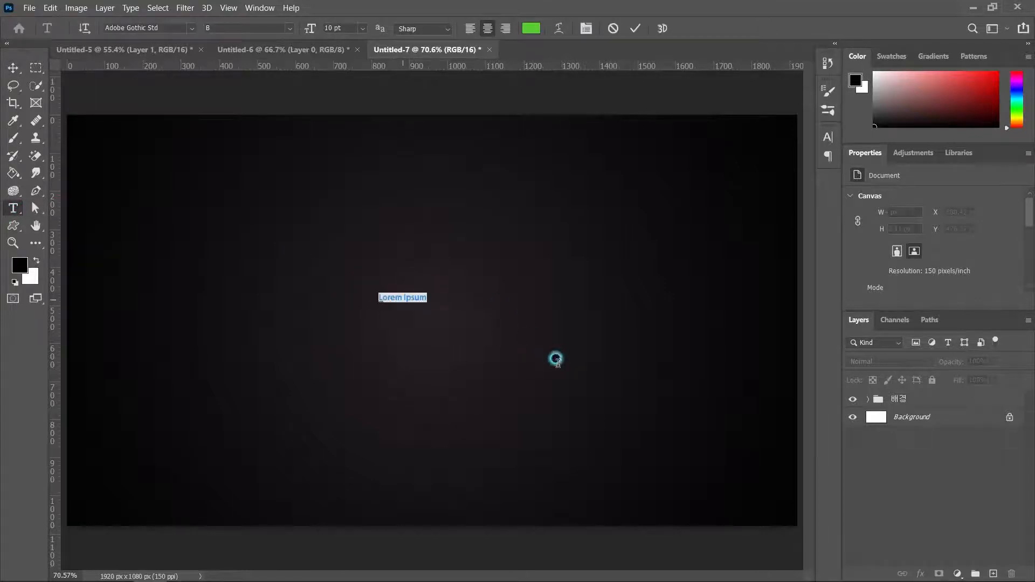
pyautogui.write('ㅗㅐㅣㅐ')
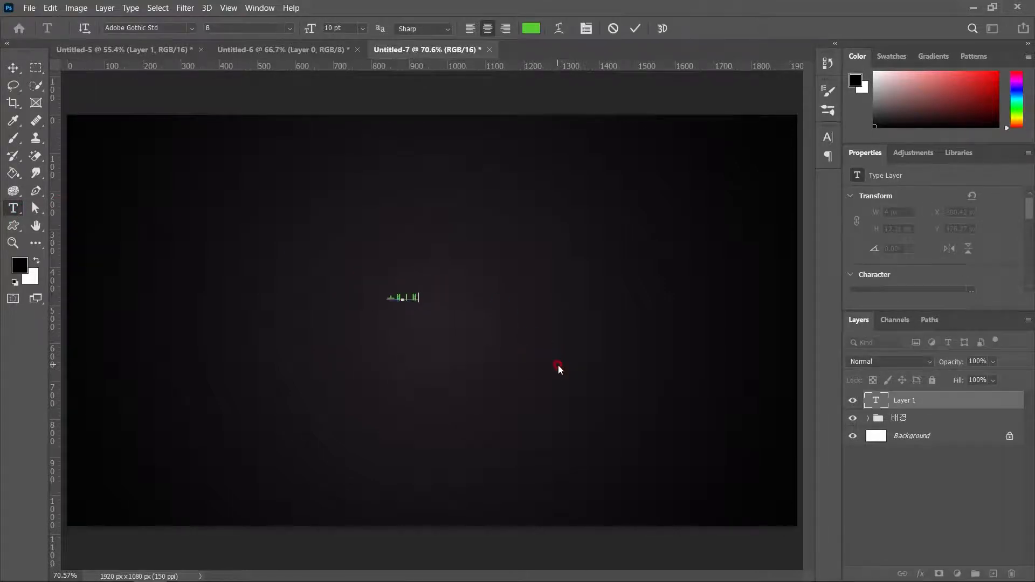
pyautogui.write('ㅎㄱㅁ')
pyautogui.press('BackSpace')
pyautogui.press('BackSpace')
pyautogui.press('BackSpace')
pyautogui.press('BackSpace')
pyautogui.press('BackSpace')
pyautogui.press('BackSpace')
pyautogui.press('BackSpace')
pyautogui.write('HOLOGRAM')
pyautogui.hotkey('ctrl', 'Return')
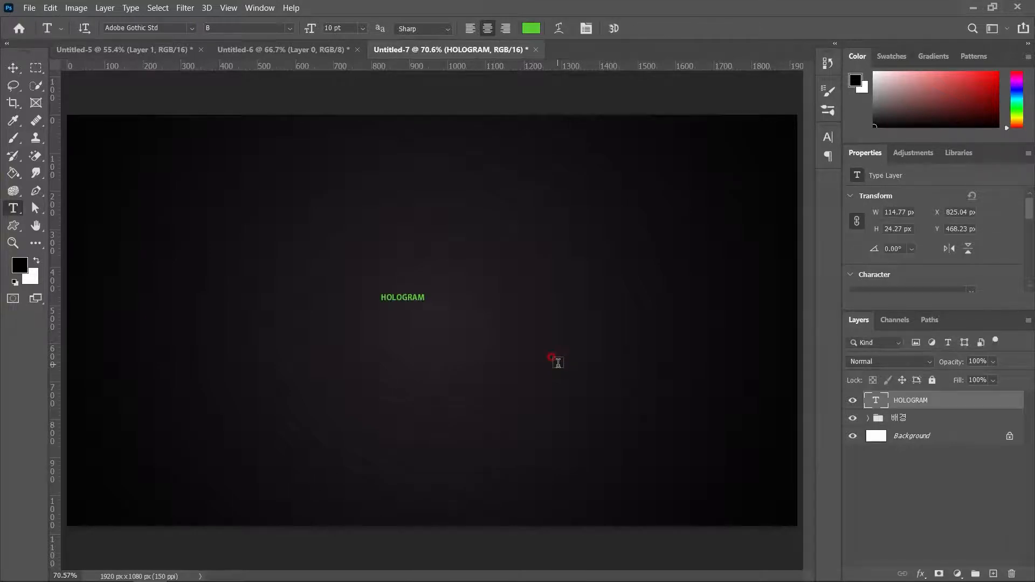
# - Scale the HOLOGRAM text up proportionally from its centre to about 1100 px wide and 233 px high
pyautogui.hotkey('ctrl', 't')
pyautogui.moveTo(424, 303); pyautogui.dragTo(614, 372)
pyautogui.press('Return')
# - Change the HOLOGRAM text's font to Script MT Bold
pyautogui.press('t')
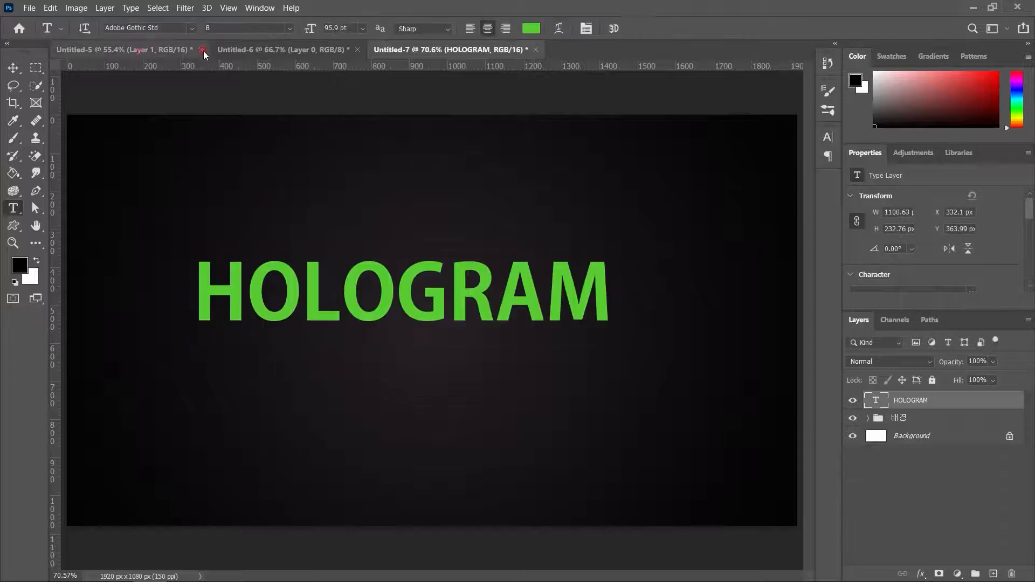
pyautogui.click(189, 26)
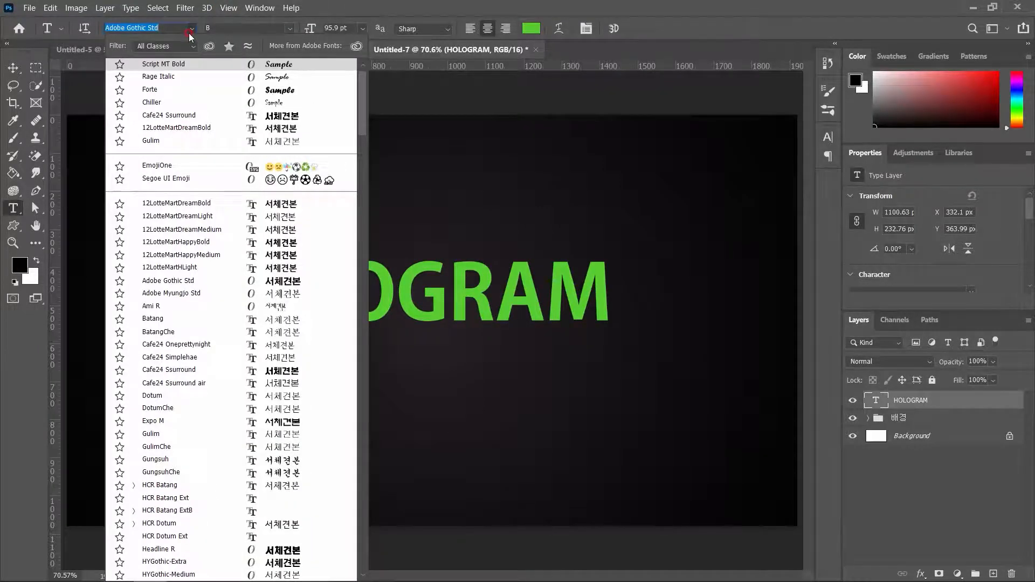
pyautogui.scroll(-4, 241, 189)
pyautogui.moveTo(363, 140); pyautogui.dragTo(356, 461)
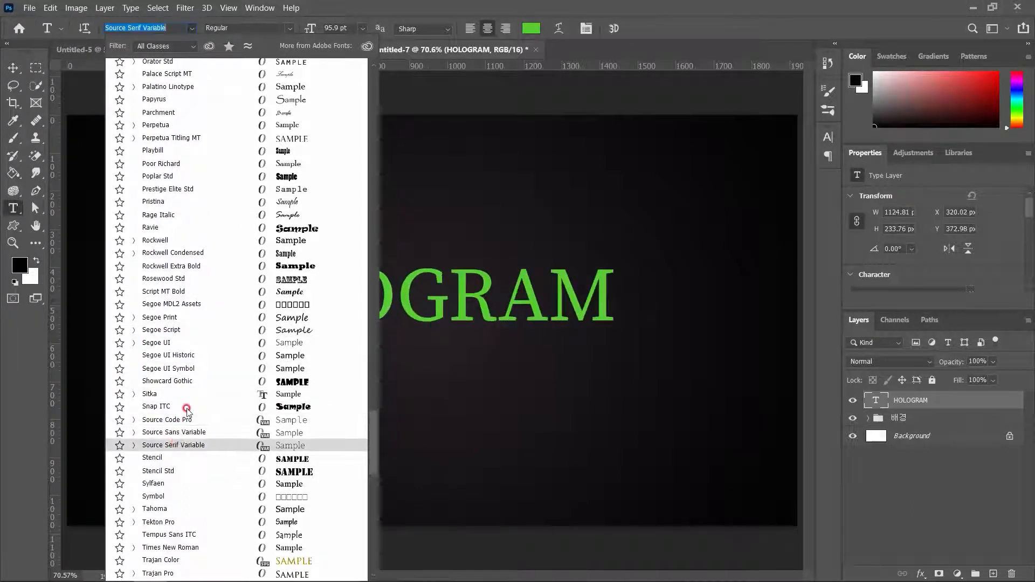
pyautogui.click(186, 292)
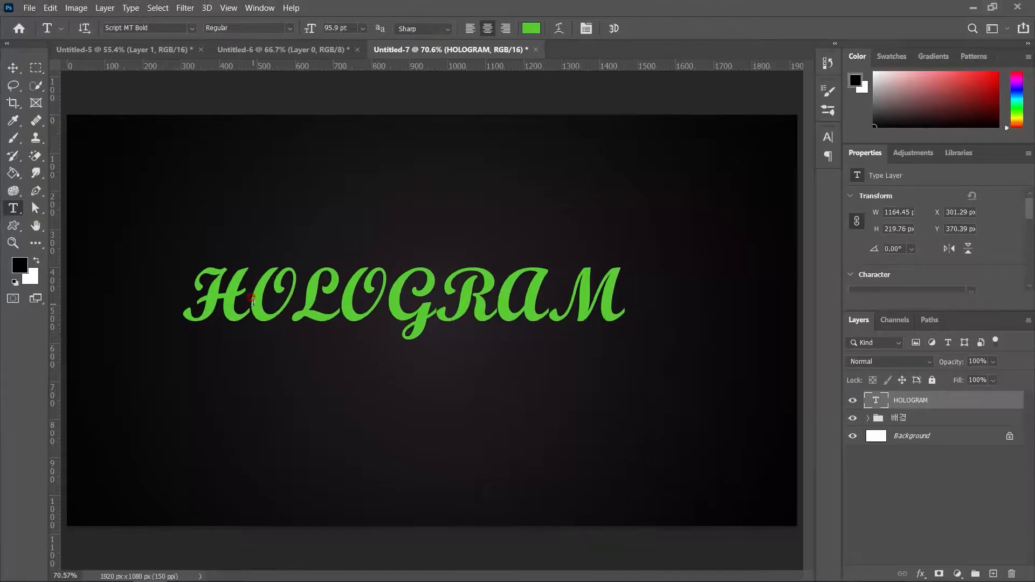
# - Replace the capitals after the initial H so the text reads Hologram
pyautogui.moveTo(249, 300); pyautogui.dragTo(743, 309)
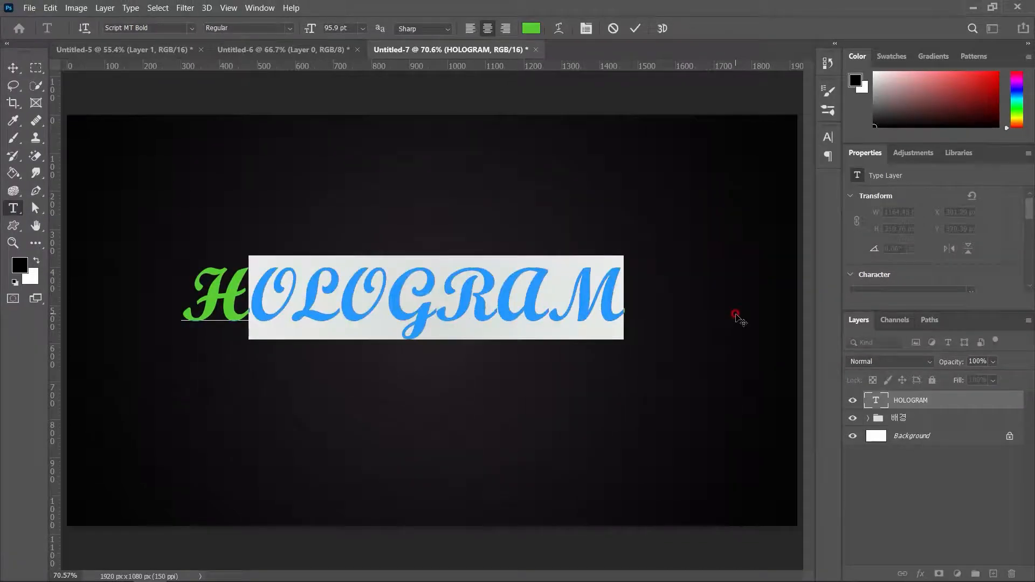
pyautogui.write('olo')
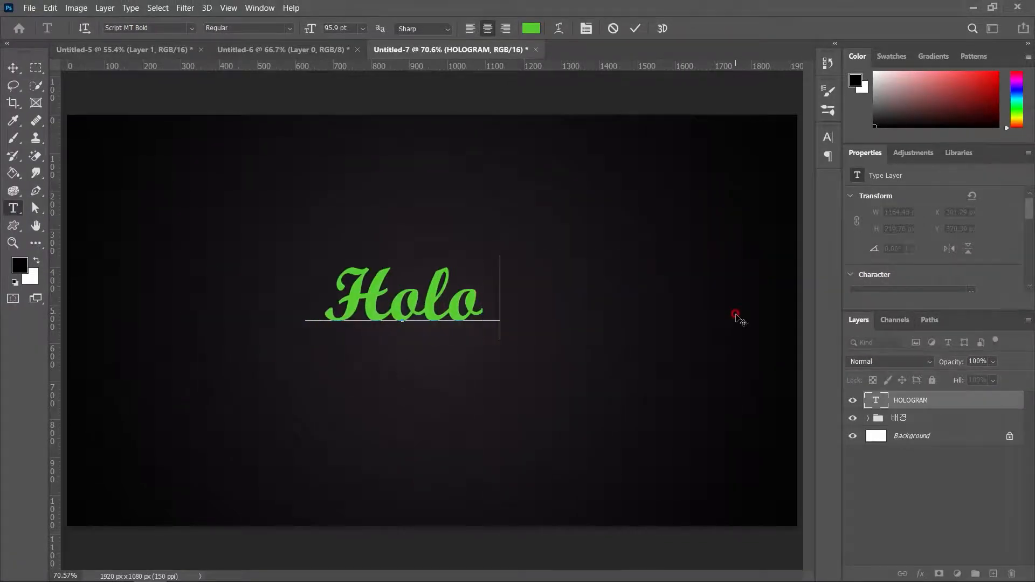
pyautogui.write('gram')
pyautogui.hotkey('ctrl', 'Return')
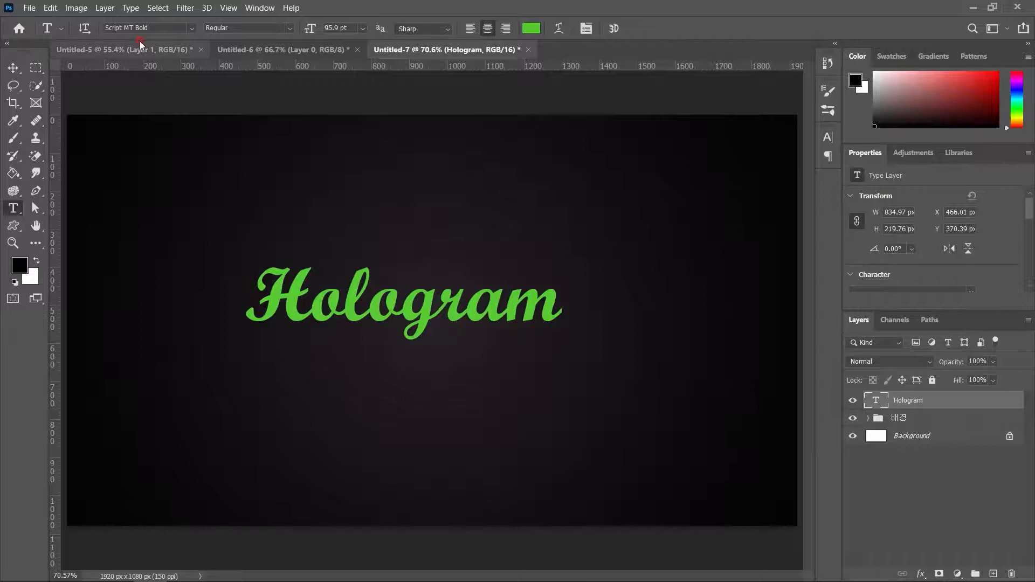
# - Set the Hologram text colour to dark grey 3c3c3c
pyautogui.press('v')
pyautogui.click(14, 211)
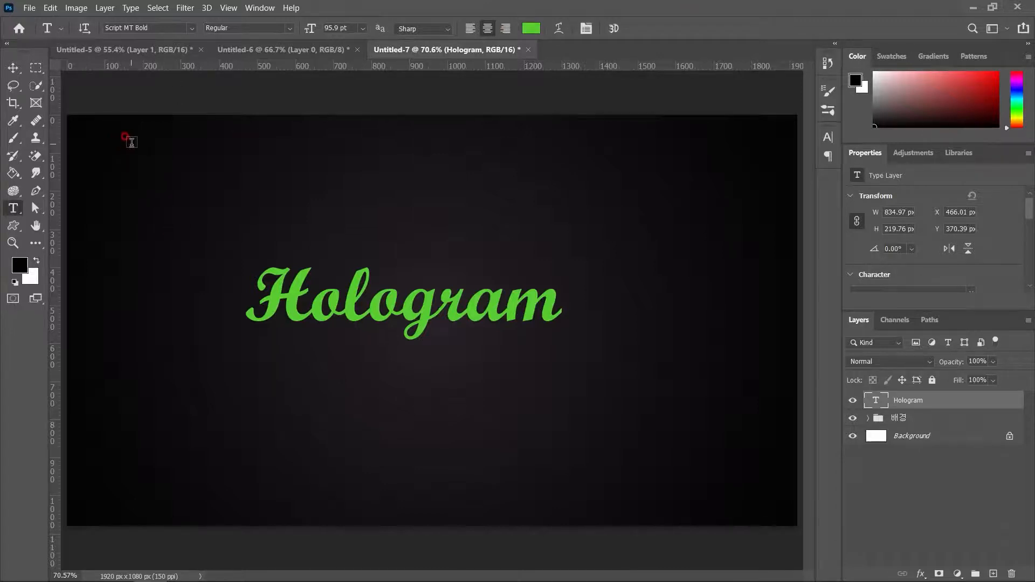
pyautogui.click(533, 27)
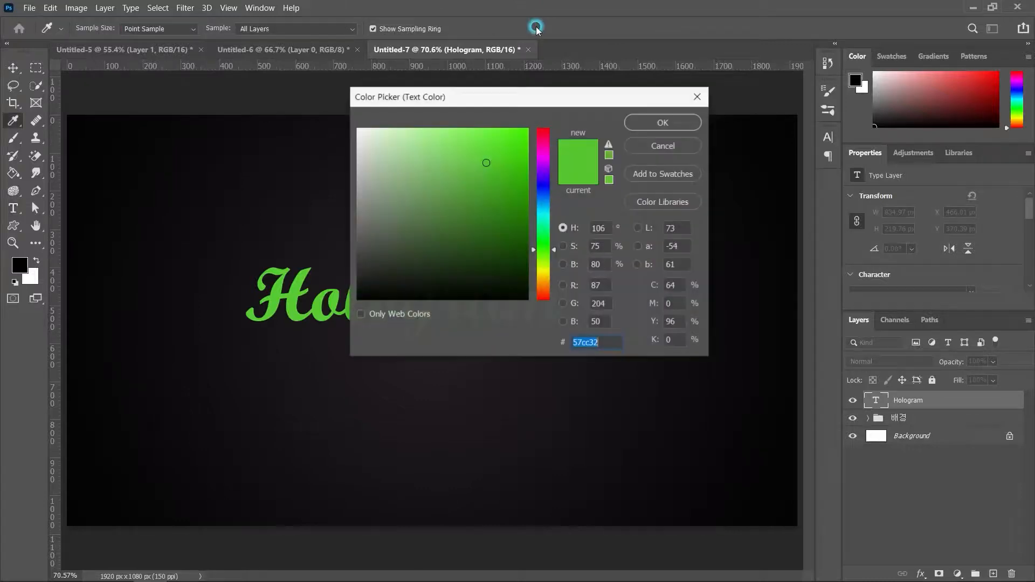
pyautogui.moveTo(364, 252); pyautogui.dragTo(336, 255)
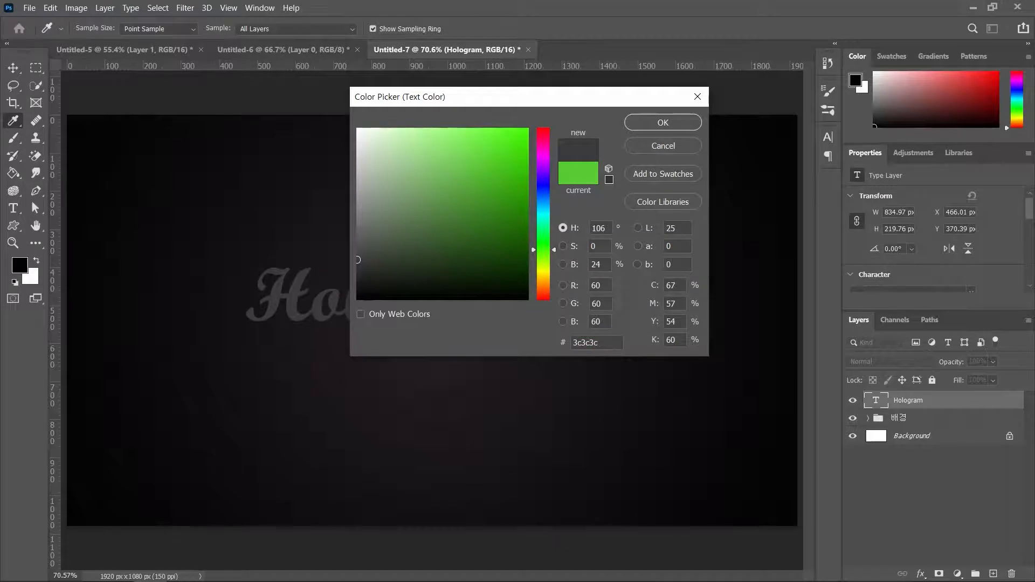
pyautogui.click(668, 123)
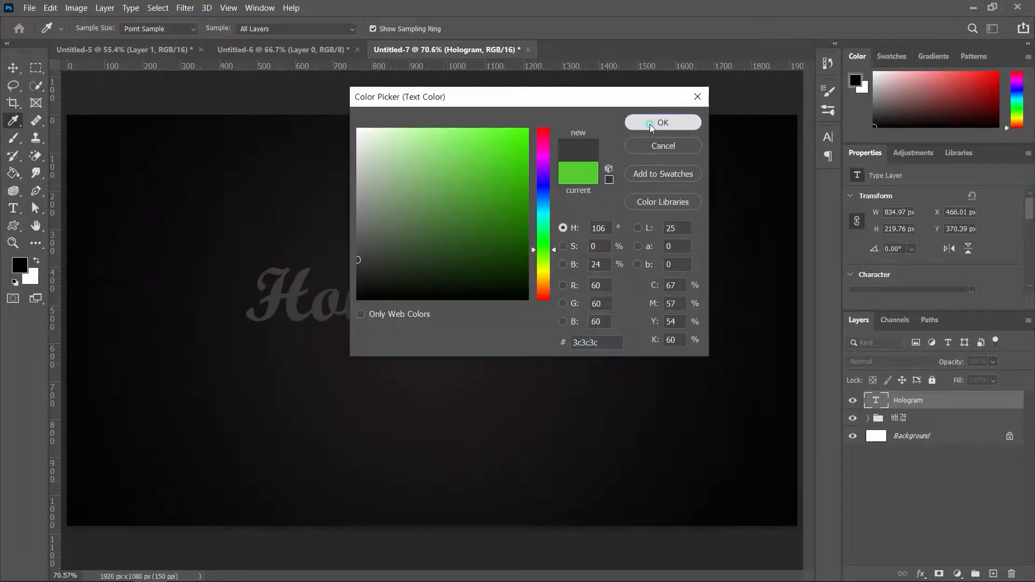
pyautogui.click(660, 122)
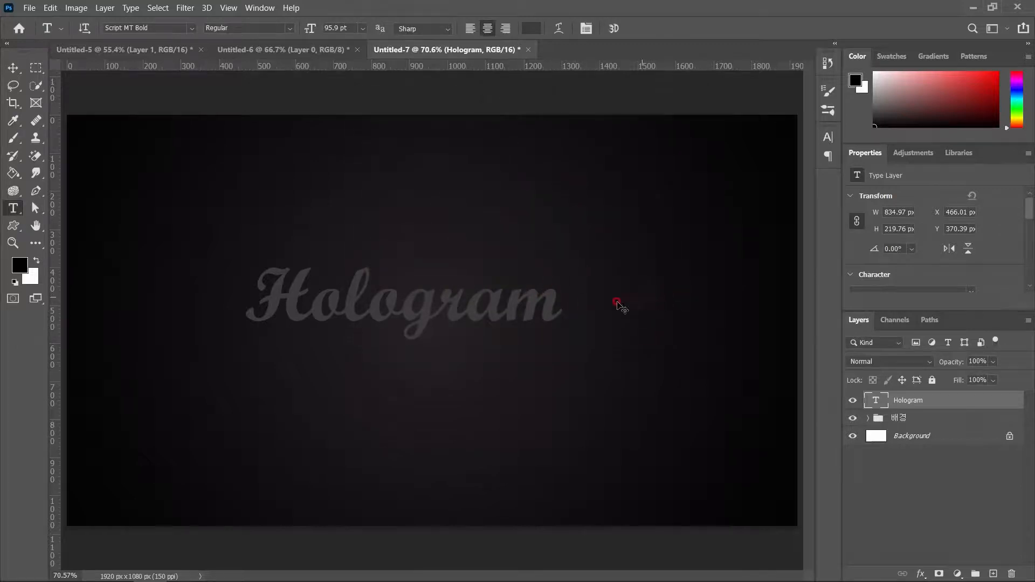
# - Scale the Hologram text up proportionally to about 167% (about 1395 × 367 px) and centre it on the canvas
pyautogui.hotkey('ctrl', 't')
pyautogui.moveTo(559, 337); pyautogui.dragTo(668, 363)
pyautogui.moveTo(562, 318); pyautogui.dragTo(577, 337)
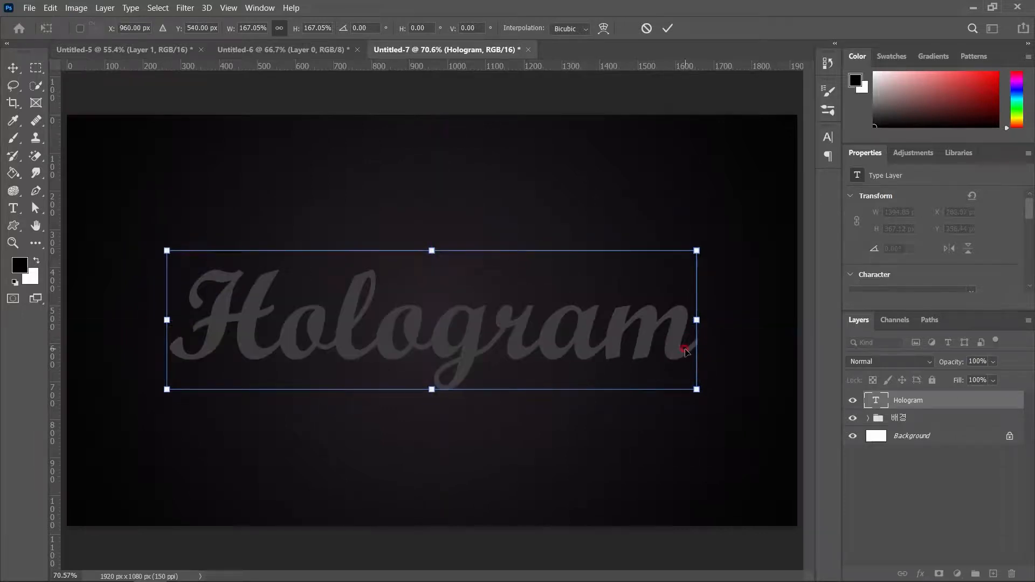
pyautogui.press('Return')
# - Examine the finished hologram text and its layer stack in the Untitled-5 document, and return to Untitled-7
pyautogui.click(131, 49)
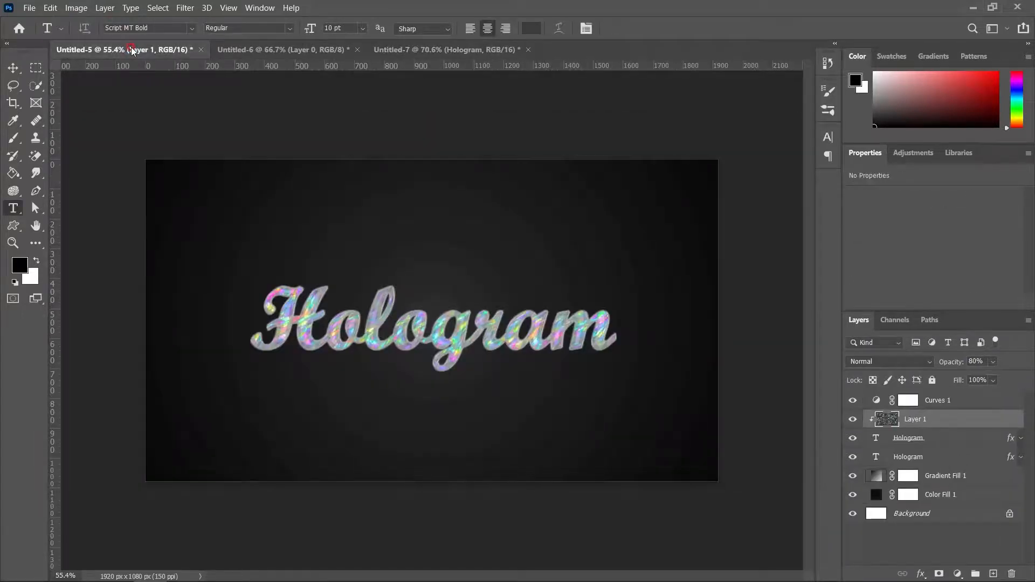
pyautogui.hotkey('ctrl', '0')
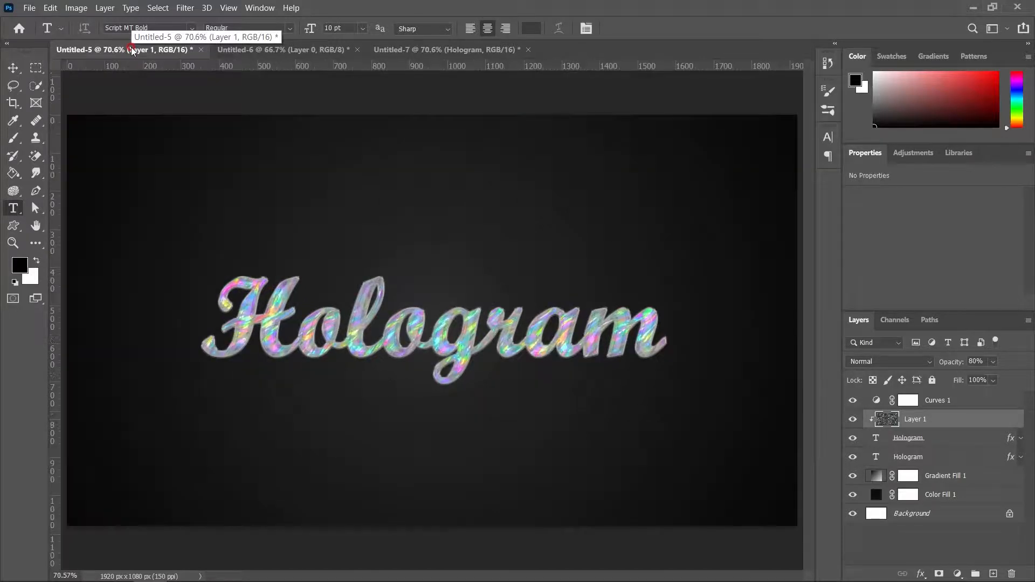
pyautogui.click(457, 50)
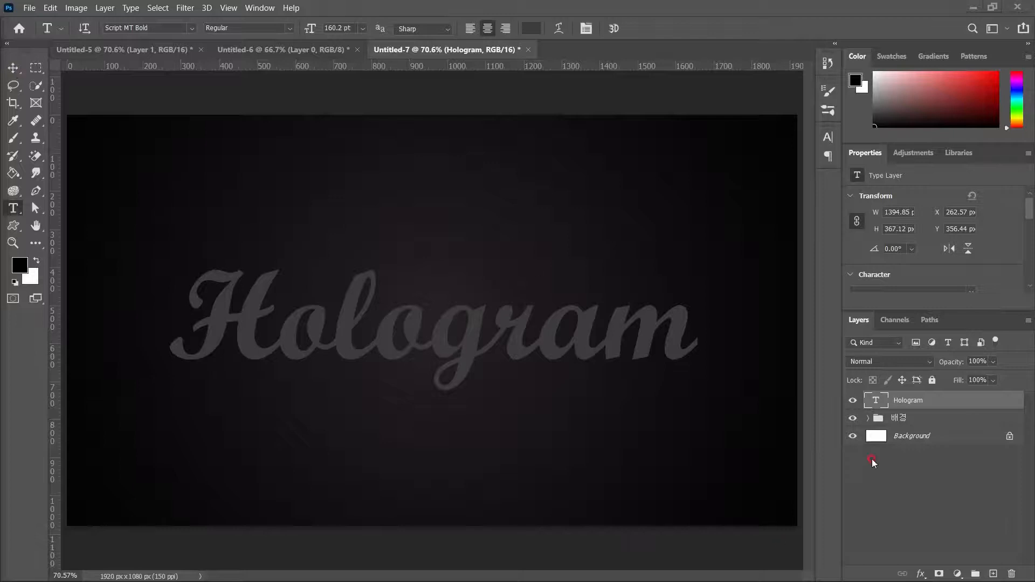
# - Duplicate the Hologram text layer
pyautogui.click(917, 400)
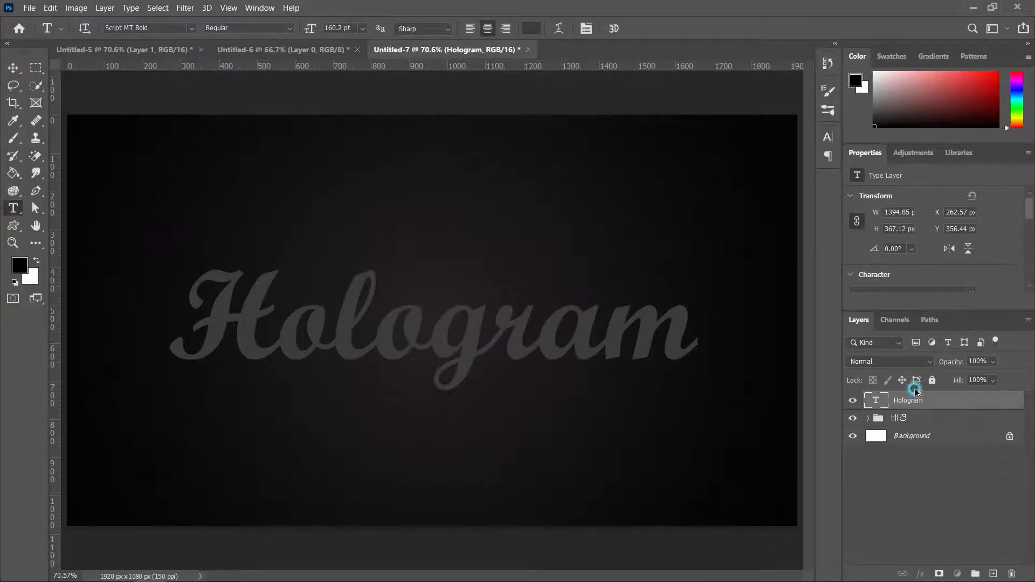
pyautogui.hotkey('ctrl', 'j')
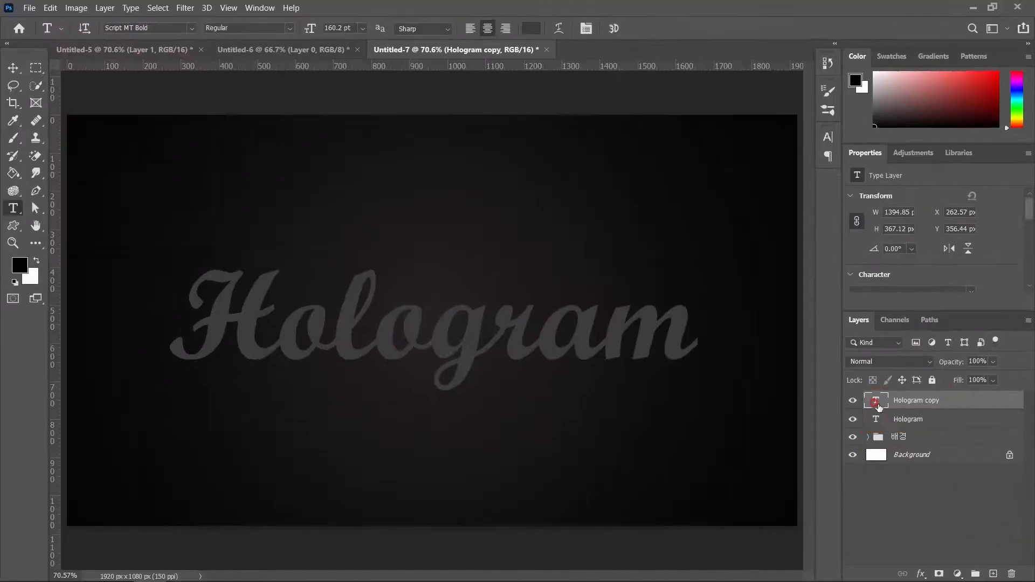
pyautogui.click(782, 256)
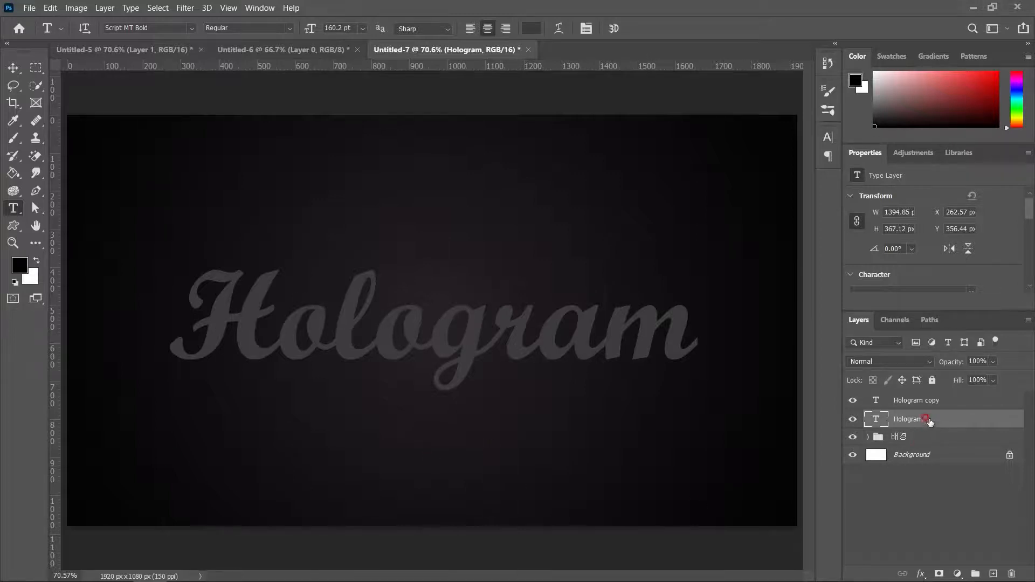
# - Rename the original Hologram text layer to Hologram 스트로크
pyautogui.click(920, 421)
pyautogui.doubleClick(918, 419)
pyautogui.click(927, 419)
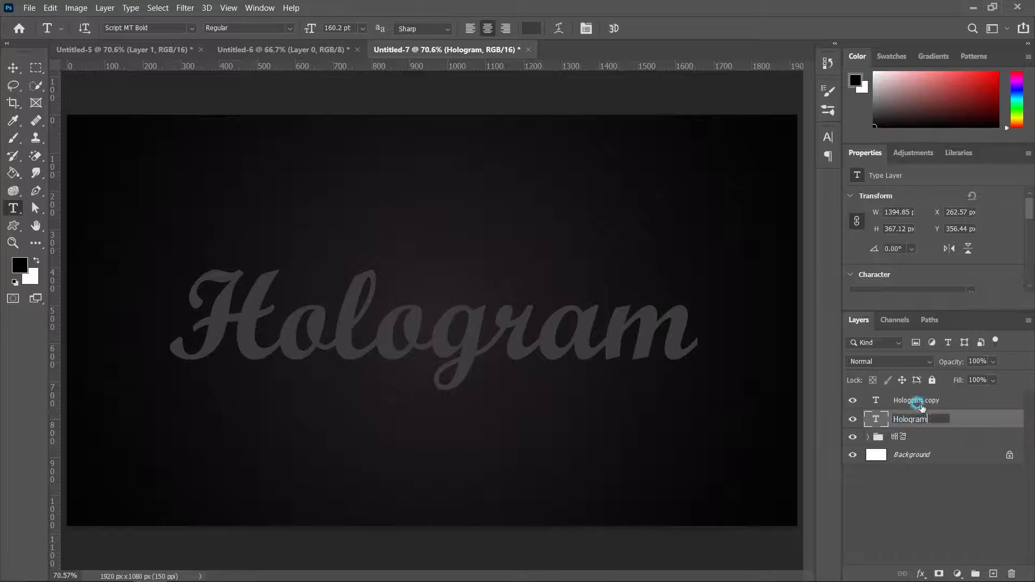
pyautogui.write('스트로크')
pyautogui.click(966, 490)
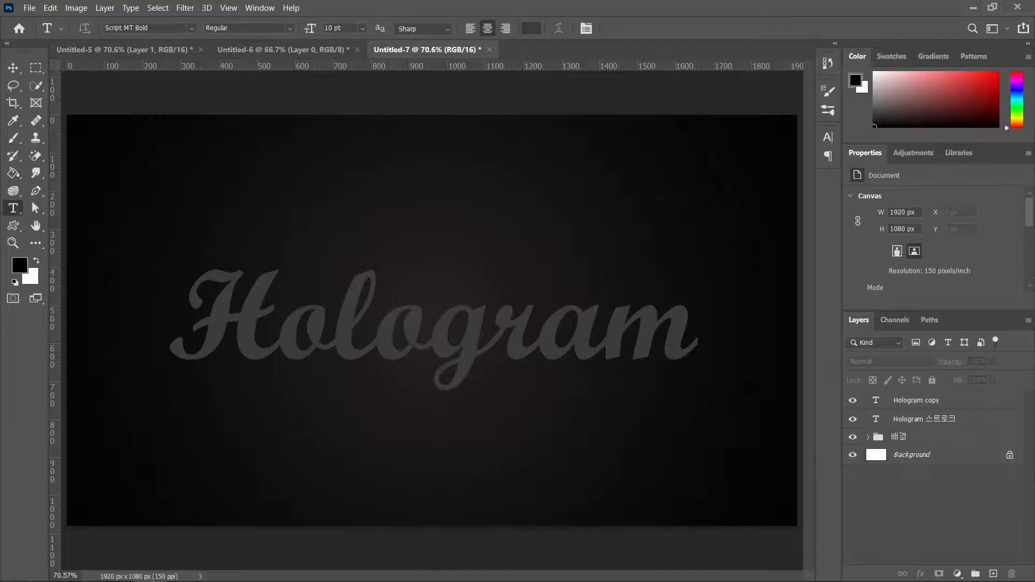
# - Rename the Hologram copy layer to Hologram 글로시
pyautogui.click(918, 400)
pyautogui.doubleClick(918, 400)
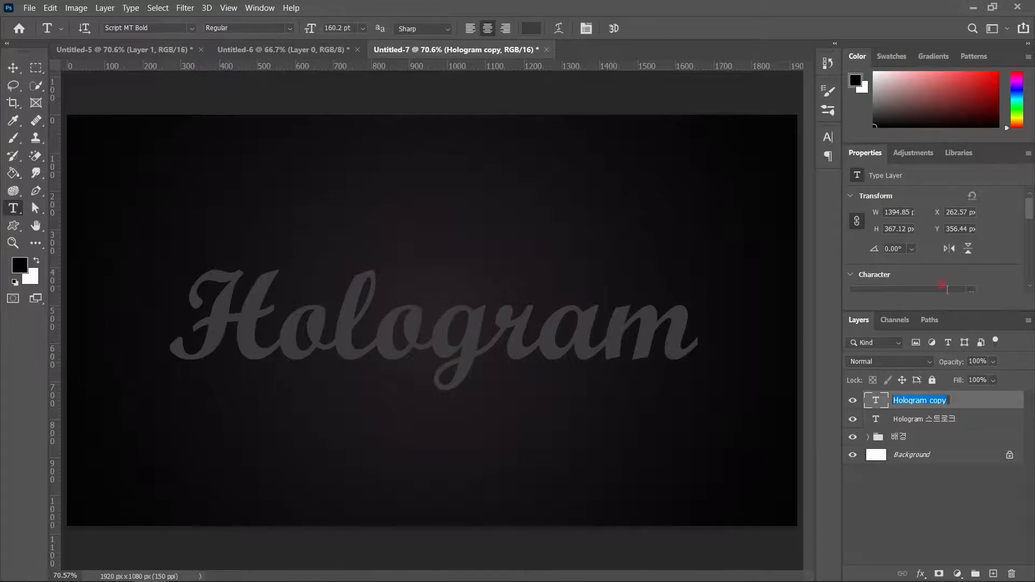
pyautogui.click(920, 404)
pyautogui.doubleClick(920, 400)
pyautogui.moveTo(927, 399); pyautogui.dragTo(965, 398)
pyautogui.press('BackSpace')
pyautogui.write('r')
pyautogui.write('mffhtl')
pyautogui.press('Return')
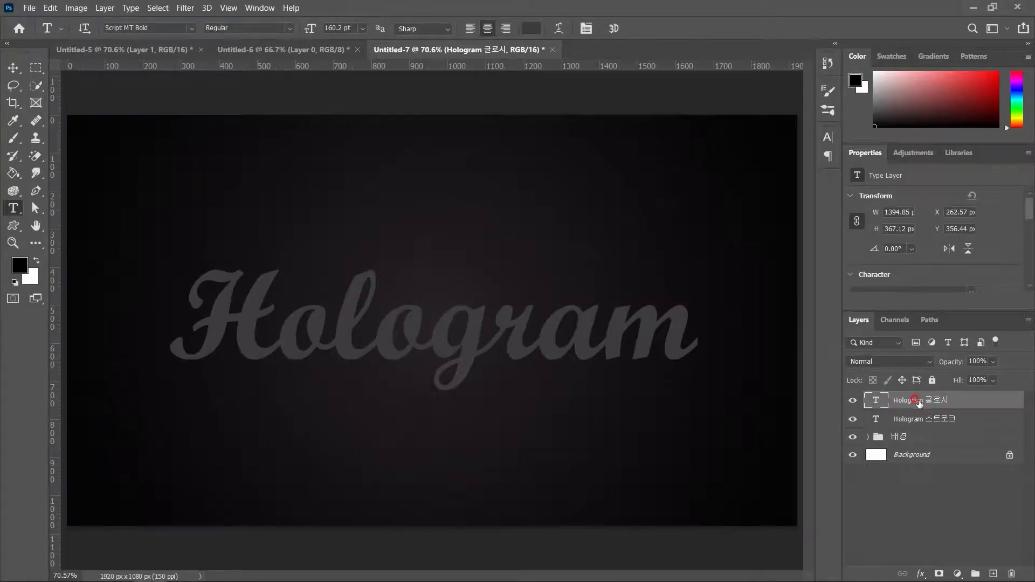
# - Add a Bevel & Emboss effect to the Hologram 스트로크 layer
pyautogui.click(799, 345)
pyautogui.click(915, 401)
pyautogui.click(910, 418)
pyautogui.click(916, 400)
pyautogui.click(930, 423)
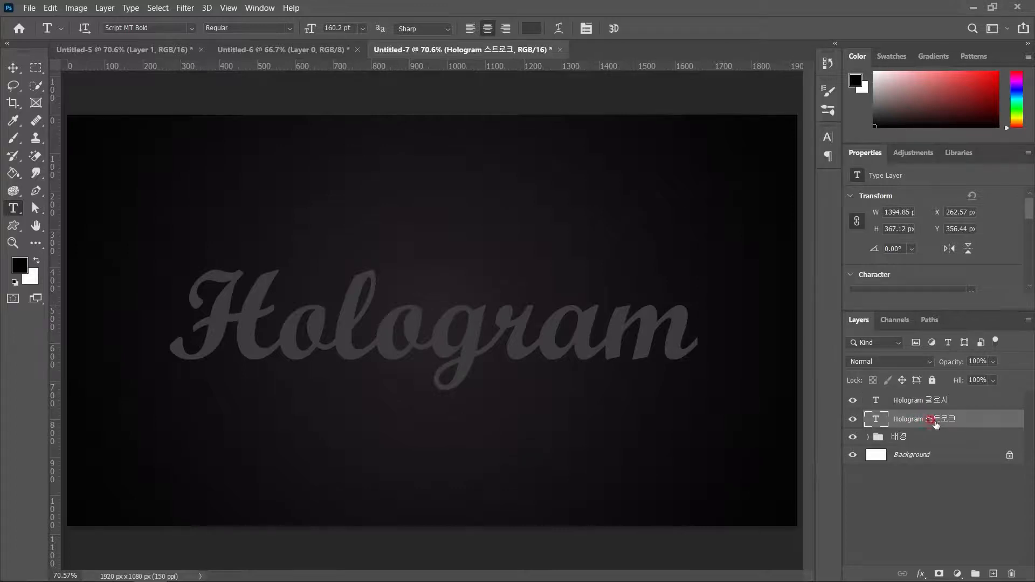
pyautogui.press('v')
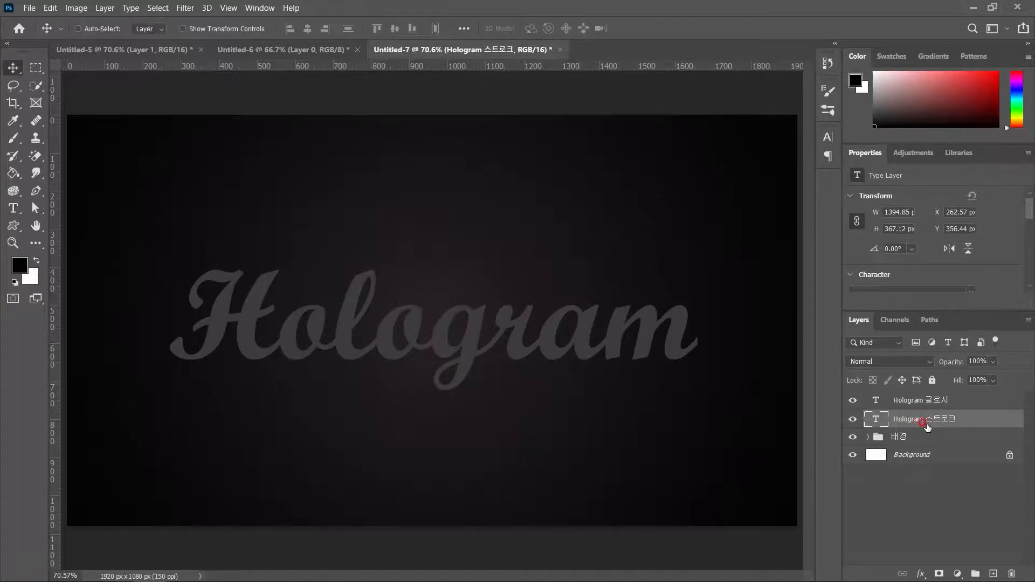
pyautogui.click(921, 575)
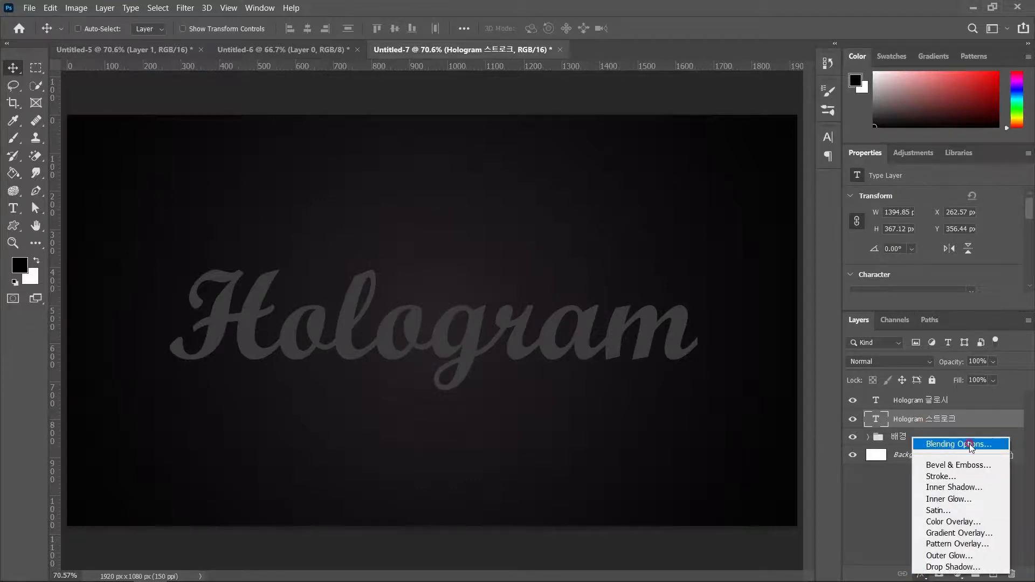
pyautogui.click(948, 450)
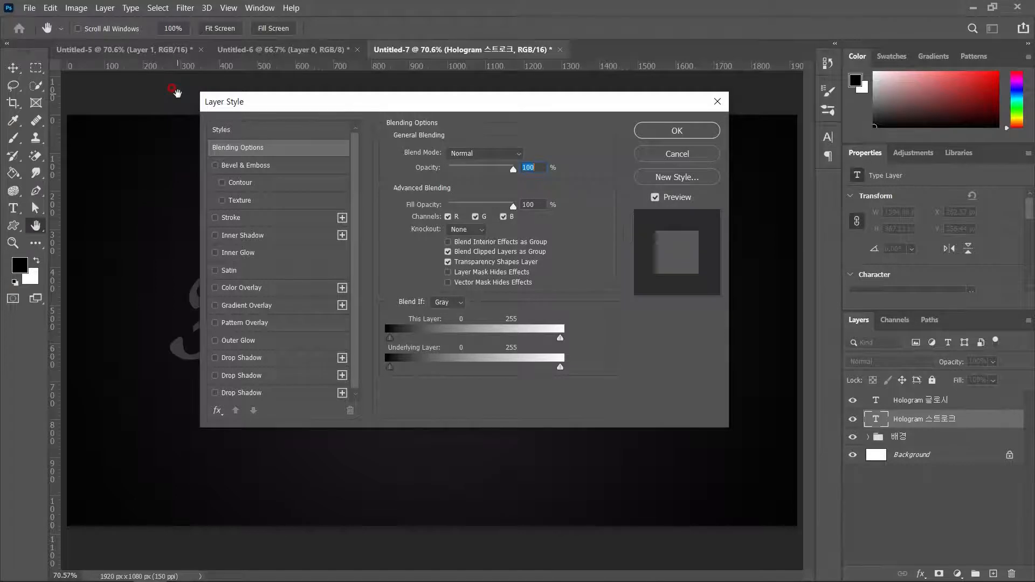
pyautogui.click(262, 164)
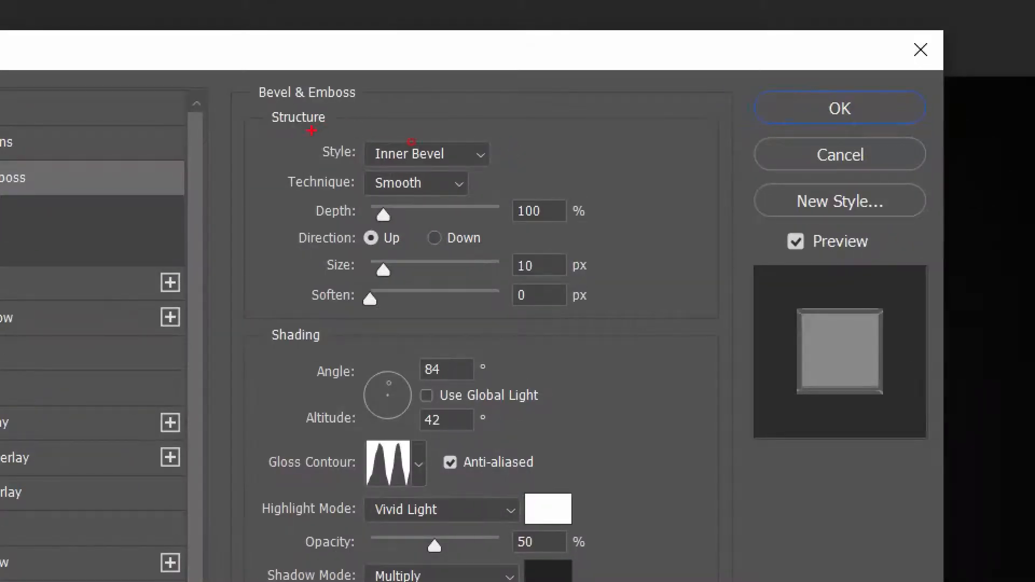
# - Set the Bevel & Emboss style to Outer Bevel and its size to 6 px
pyautogui.moveTo(312, 131)
pyautogui.mouseDown()
pyautogui.moveTo(370, 172)
pyautogui.moveTo(521, 170)
pyautogui.moveTo(516, 163)
pyautogui.mouseUp()
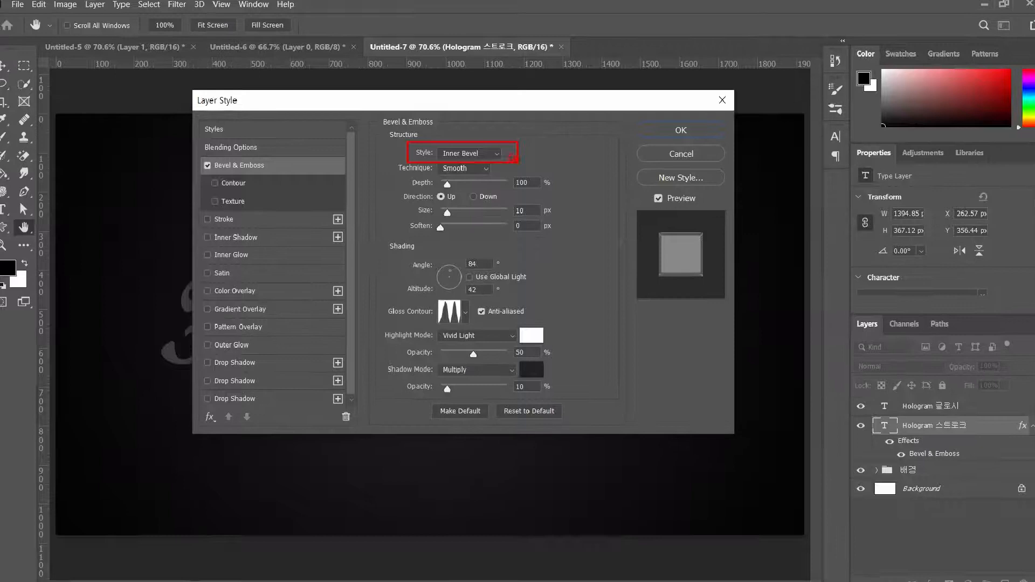
pyautogui.click(462, 155)
pyautogui.click(485, 165)
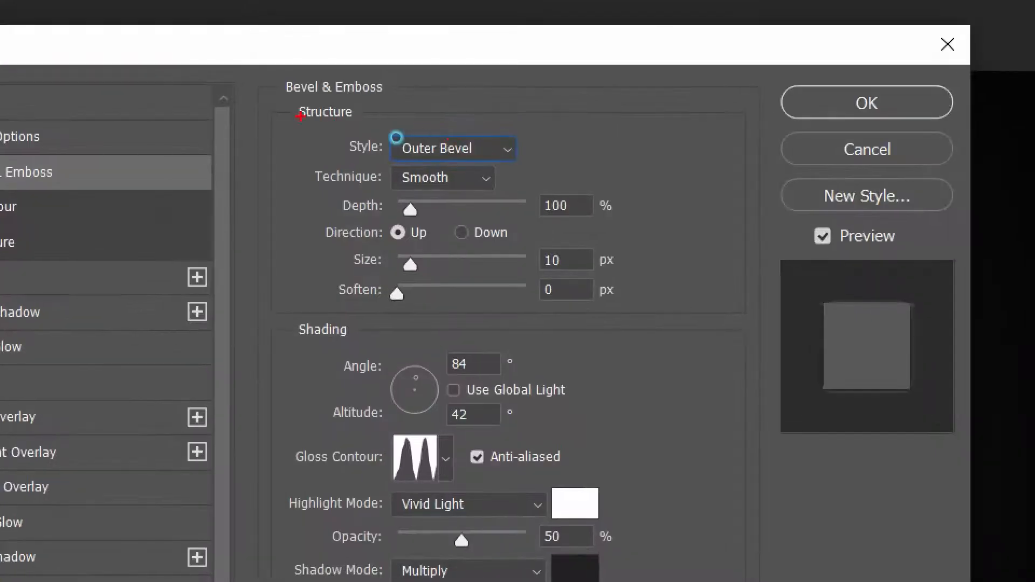
pyautogui.moveTo(329, 127)
pyautogui.mouseDown()
pyautogui.moveTo(474, 162)
pyautogui.moveTo(529, 161)
pyautogui.moveTo(510, 160)
pyautogui.mouseUp()
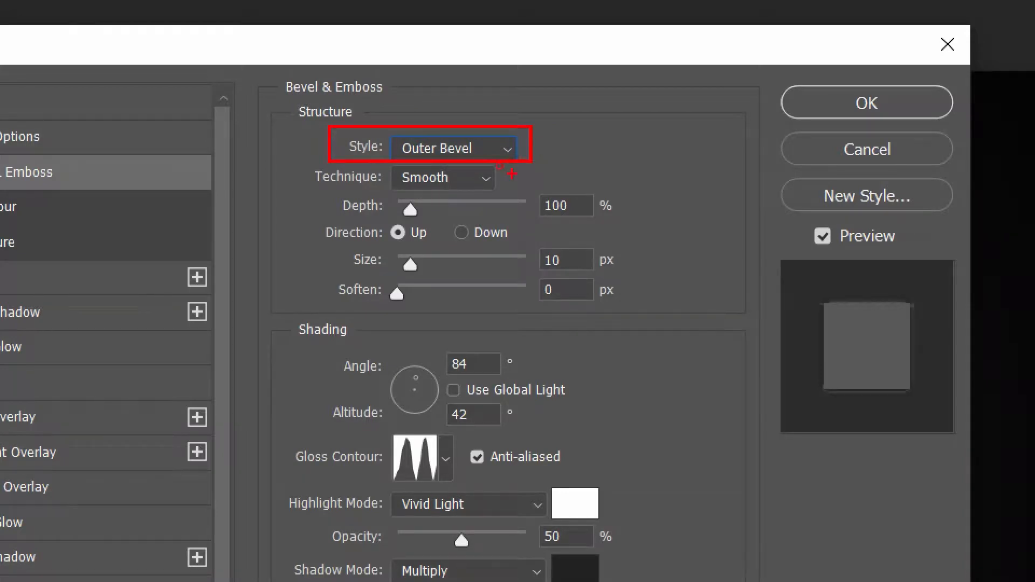
pyautogui.moveTo(338, 241)
pyautogui.mouseDown()
pyautogui.moveTo(447, 277)
pyautogui.moveTo(621, 277)
pyautogui.mouseUp()
pyautogui.moveTo(670, 240)
pyautogui.mouseDown()
pyautogui.moveTo(650, 274)
pyautogui.moveTo(645, 260)
pyautogui.mouseUp()
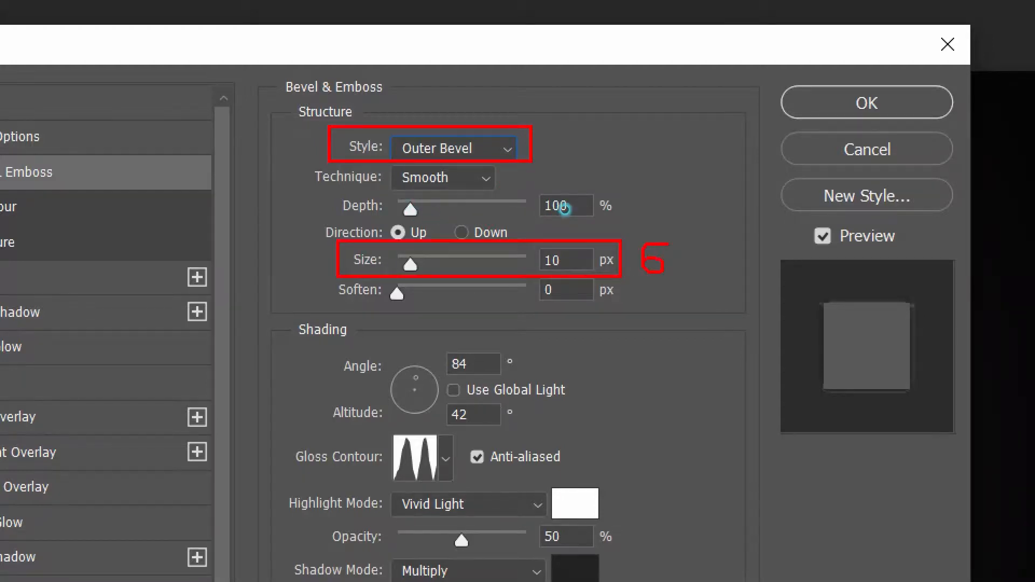
pyautogui.press('Escape')
pyautogui.moveTo(556, 258); pyautogui.dragTo(506, 257)
pyautogui.write('6')
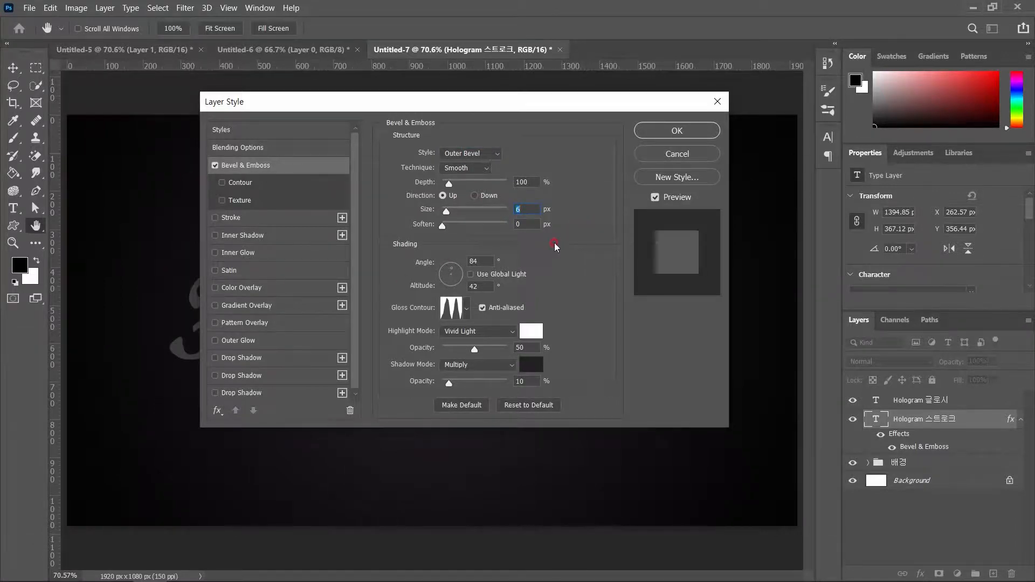
pyautogui.hotkey('ctrl', '1')
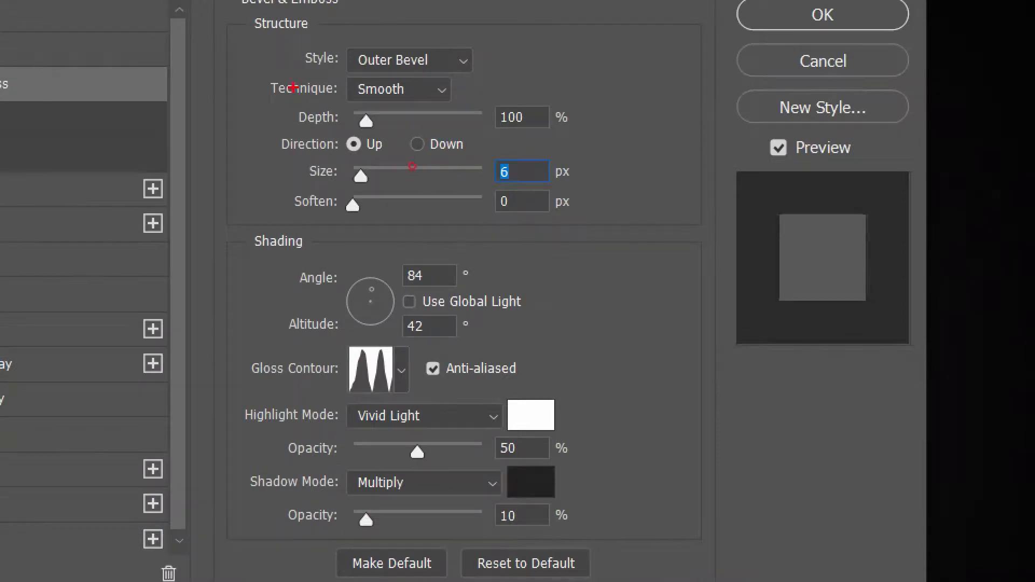
pyautogui.moveTo(291, 39); pyautogui.dragTo(483, 78)
pyautogui.moveTo(292, 155)
pyautogui.mouseDown()
pyautogui.moveTo(571, 192)
pyautogui.moveTo(550, 219)
pyautogui.mouseUp()
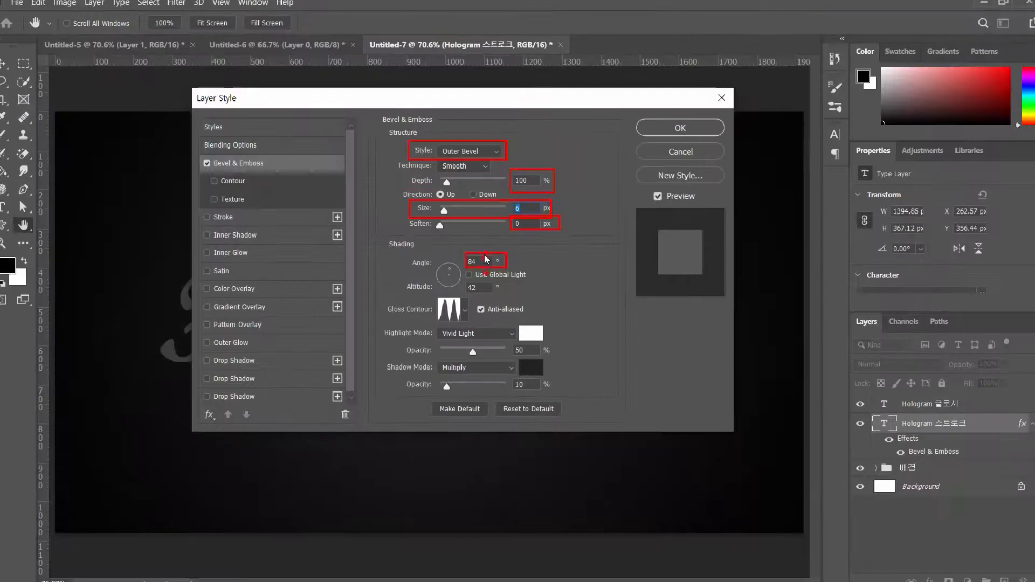
# - Set the Bevel & Emboss shading angle to 130° and altitude to 30° for the Hologram 스트로크 layer
pyautogui.moveTo(436, 272); pyautogui.dragTo(342, 273)
pyautogui.write('130')
pyautogui.press('Tab')
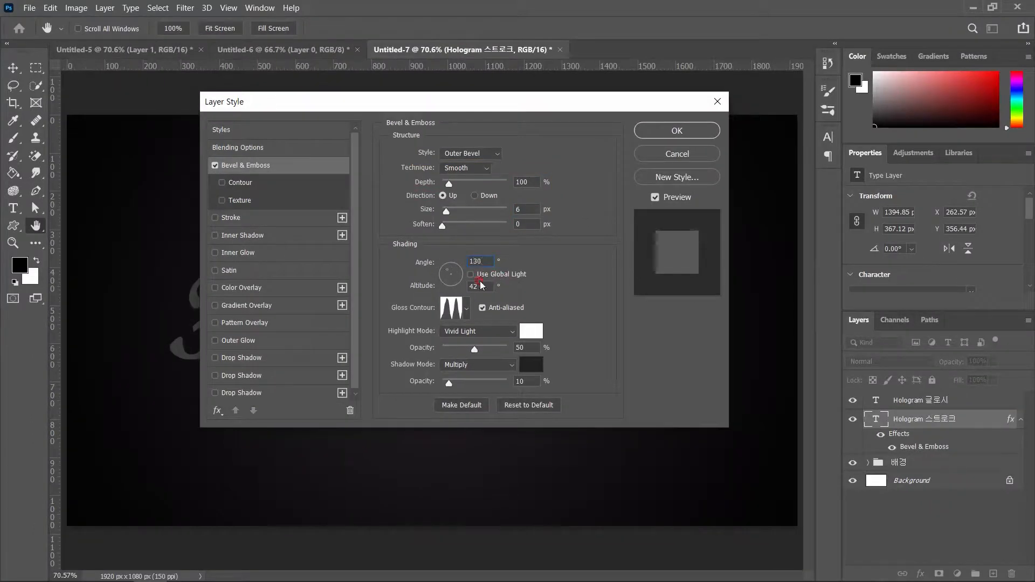
pyautogui.write('30')
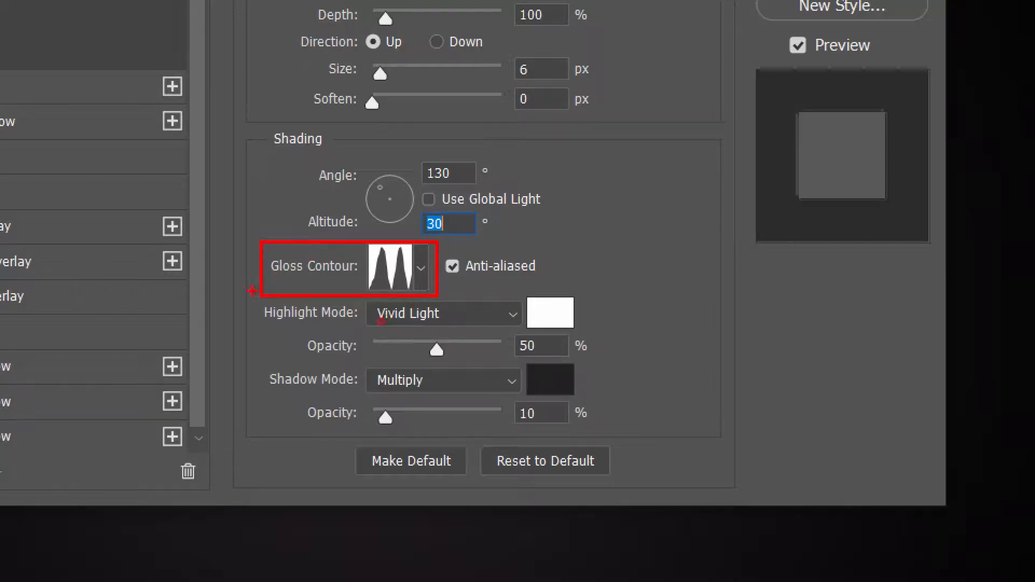
pyautogui.moveTo(252, 298)
pyautogui.mouseDown()
pyautogui.moveTo(453, 339)
pyautogui.moveTo(522, 327)
pyautogui.mouseUp()
pyautogui.moveTo(254, 363)
pyautogui.mouseDown()
pyautogui.moveTo(408, 400)
pyautogui.moveTo(525, 395)
pyautogui.moveTo(481, 381)
pyautogui.moveTo(325, 383)
pyautogui.mouseUp()
pyautogui.press('Escape')
# - Change the Bevel & Emboss shadow mode to Linear Burn and set its opacity to 15%
pyautogui.click(473, 365)
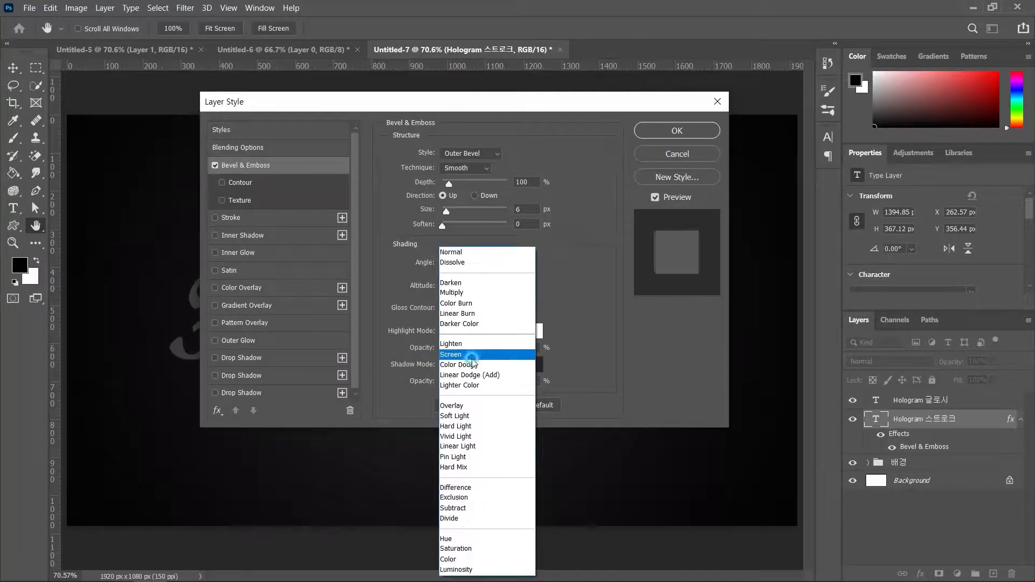
pyautogui.click(473, 315)
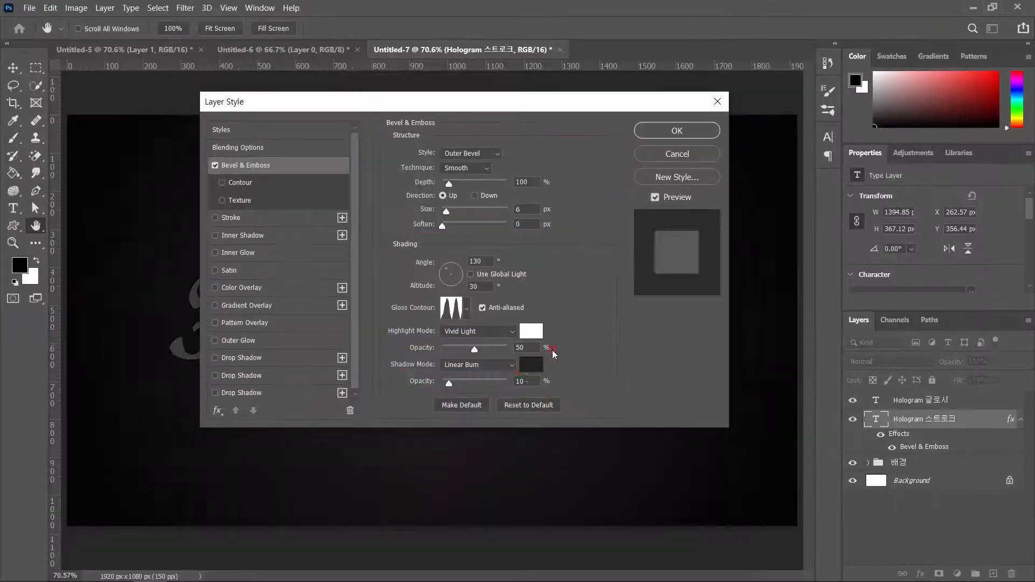
pyautogui.click(450, 373)
pyautogui.moveTo(449, 372); pyautogui.dragTo(452, 373)
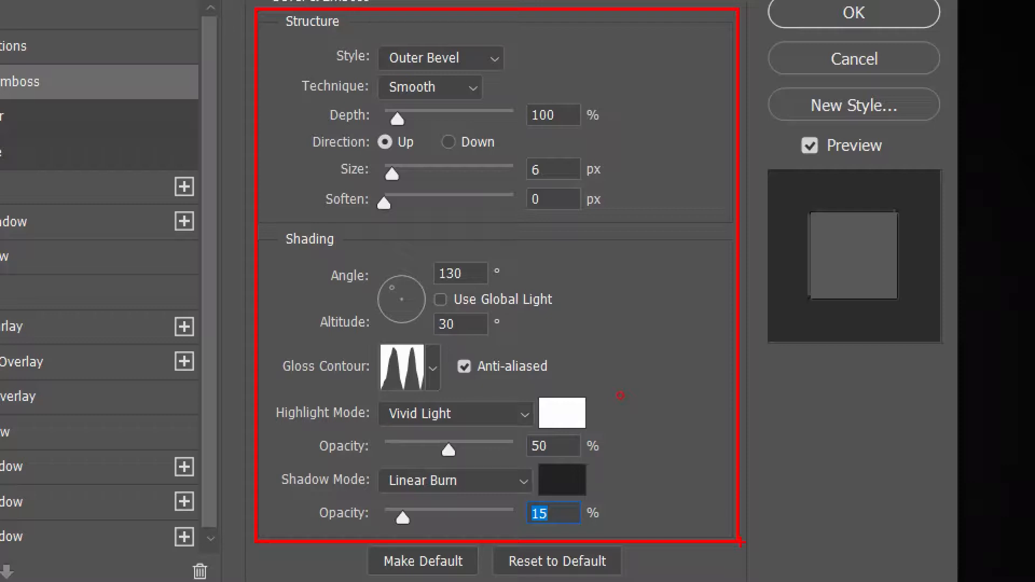
pyautogui.moveTo(740, 541); pyautogui.dragTo(736, 544)
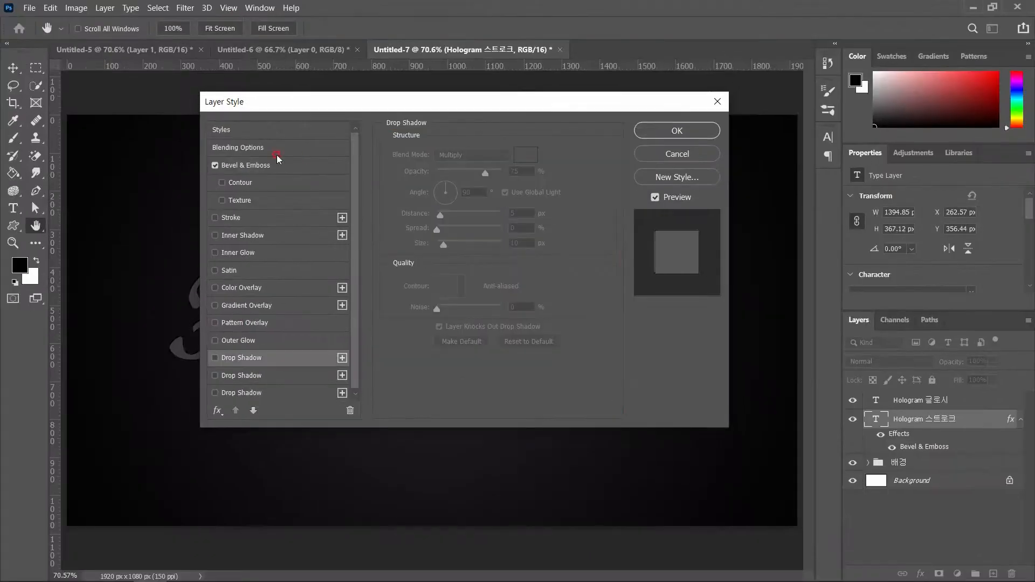
# - Enable the Contour option of Bevel & Emboss and choose the Cove - Deep contour preset
pyautogui.click(250, 184)
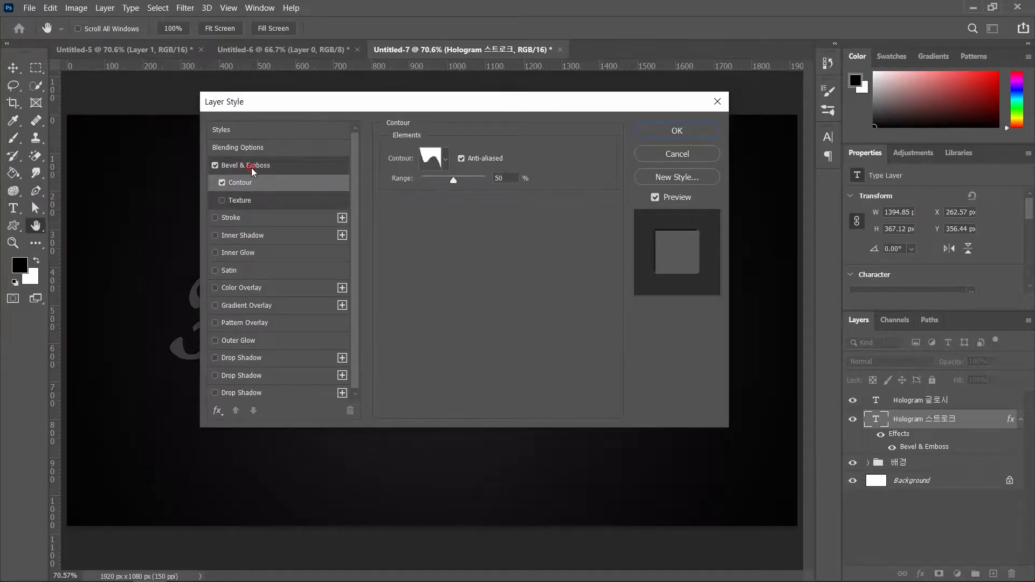
pyautogui.click(248, 186)
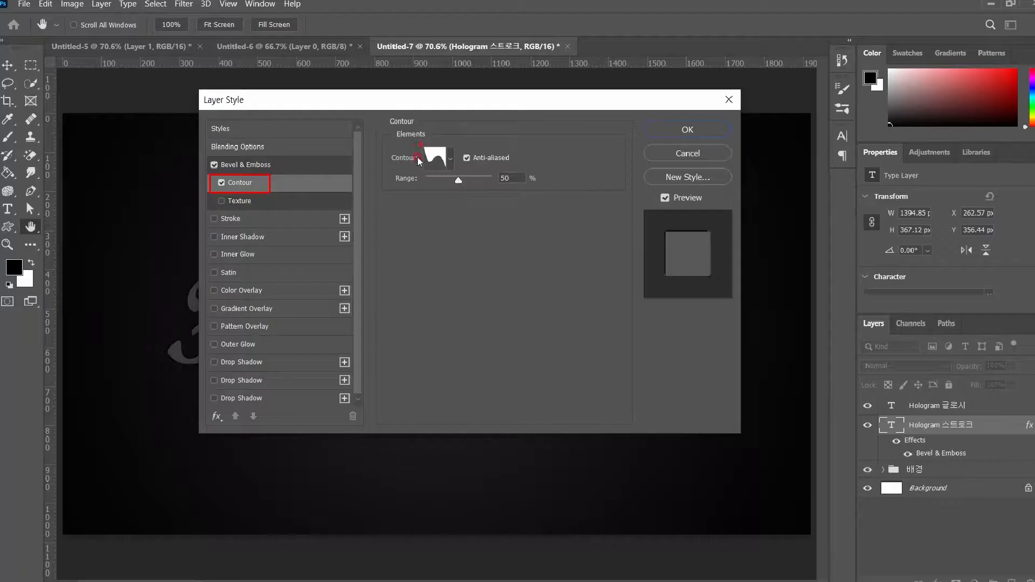
pyautogui.click(651, 142)
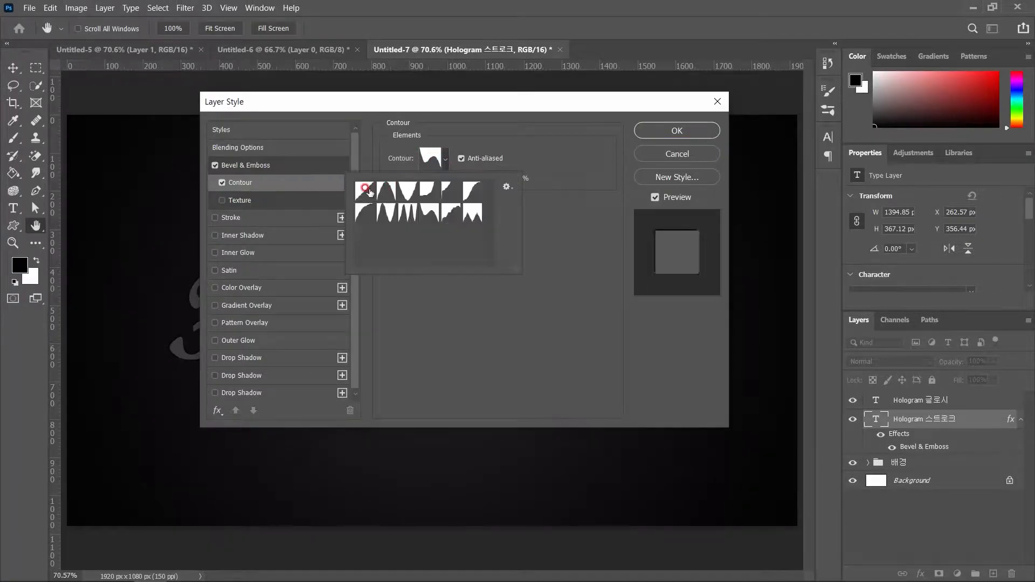
pyautogui.click(429, 209)
pyautogui.click(444, 213)
pyautogui.click(452, 193)
pyautogui.click(431, 192)
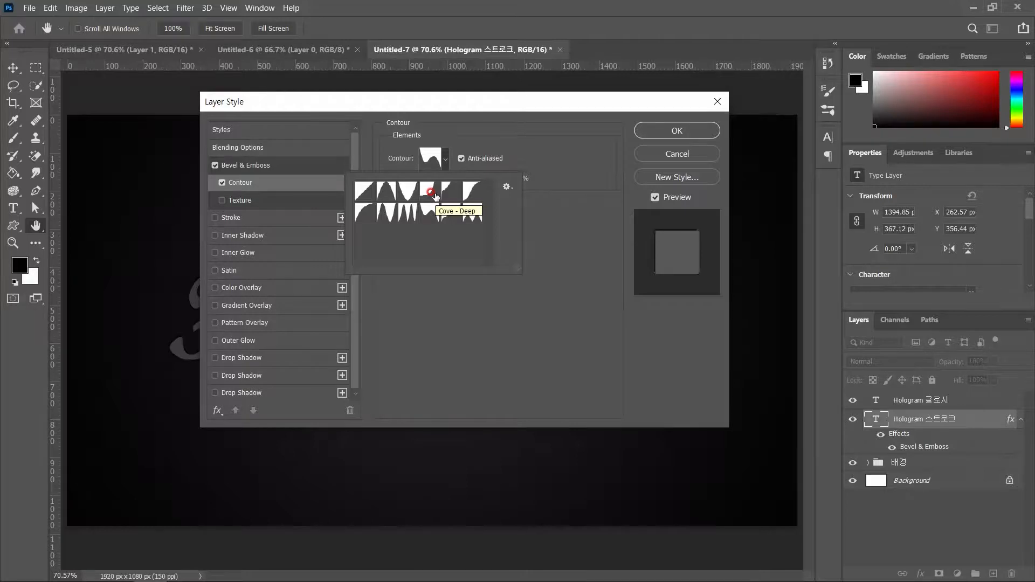
pyautogui.click(432, 194)
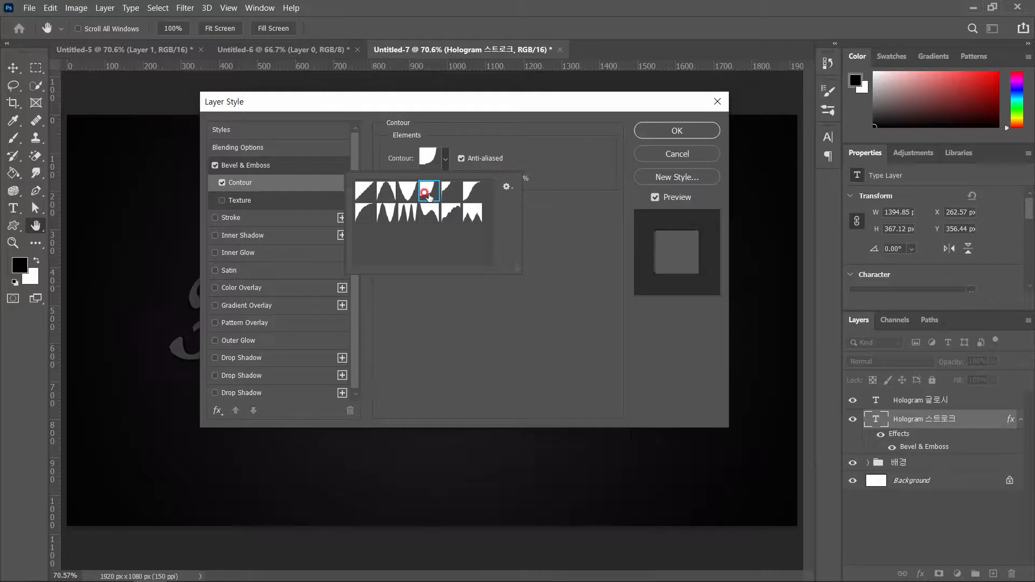
pyautogui.click(604, 259)
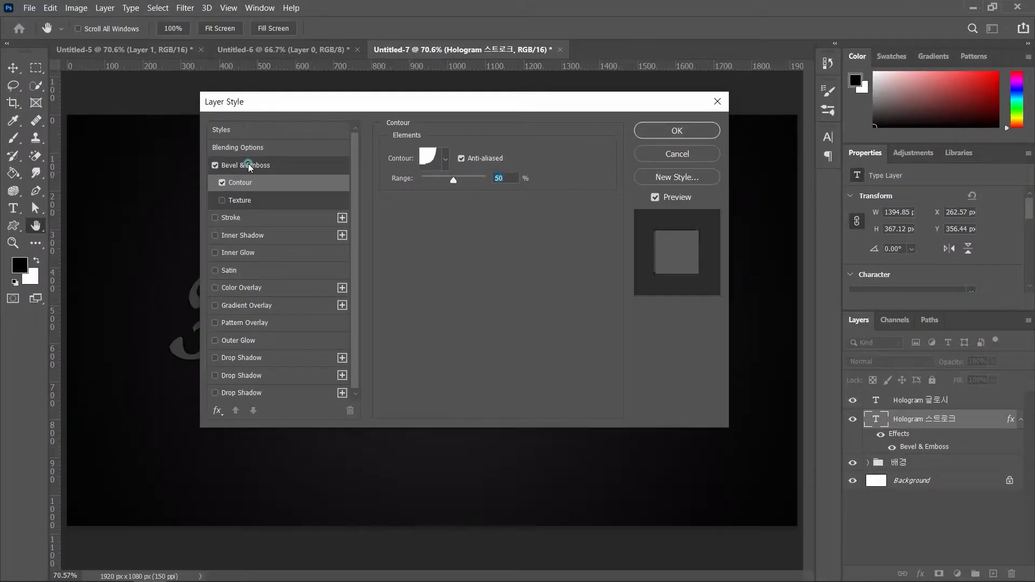
pyautogui.click(37, 169)
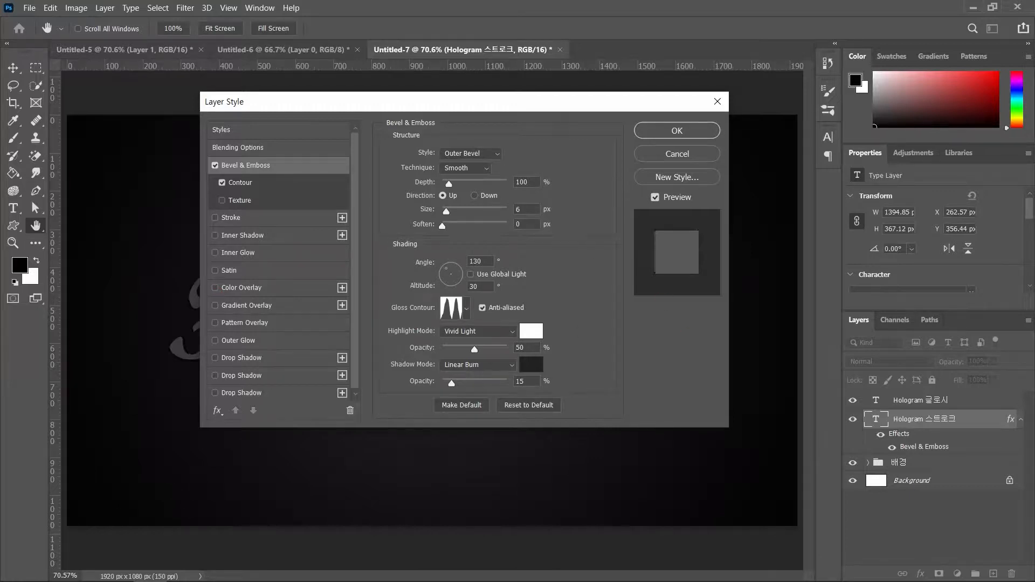
pyautogui.click(263, 183)
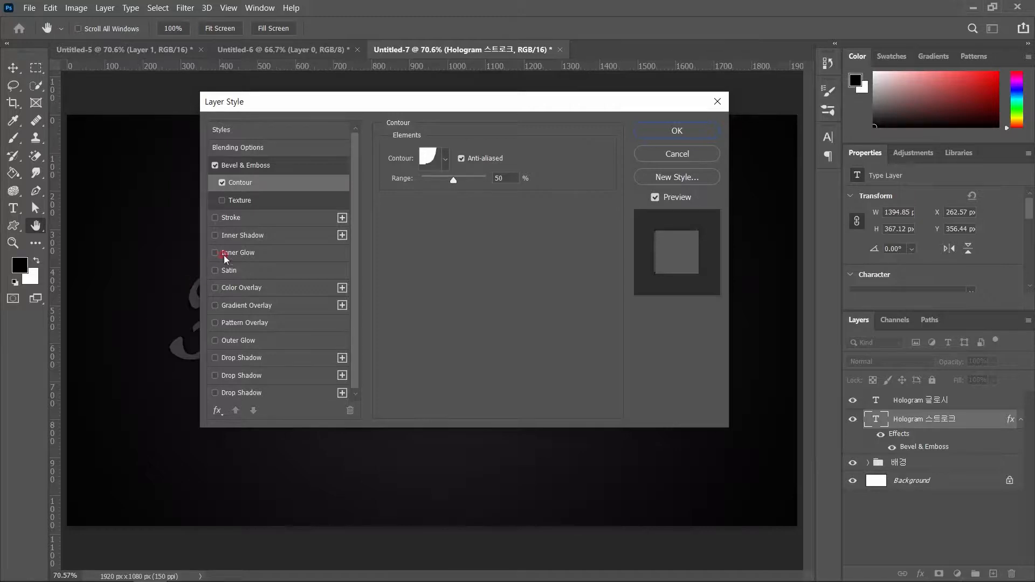
# - Add an Inner Shadow effect to the Hologram 스트로크 layer
pyautogui.click(254, 235)
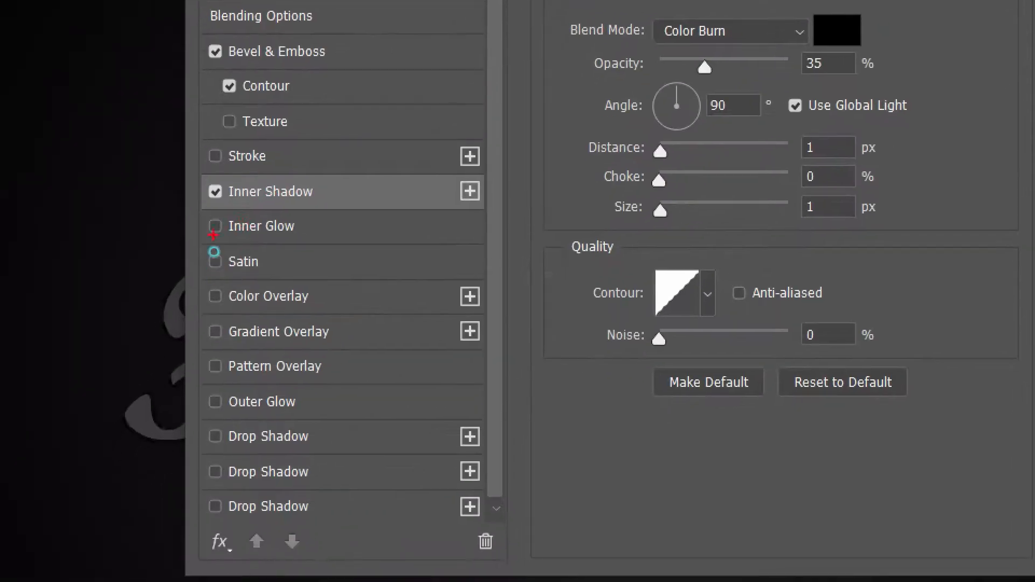
pyautogui.moveTo(194, 174); pyautogui.dragTo(328, 213)
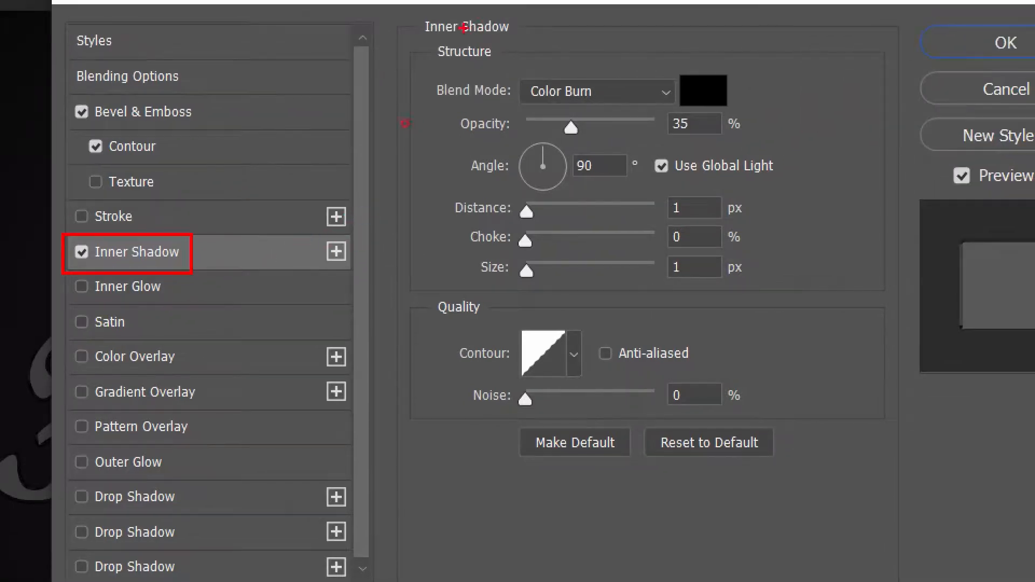
pyautogui.moveTo(426, 64)
pyautogui.mouseDown()
pyautogui.moveTo(566, 105)
pyautogui.moveTo(748, 113)
pyautogui.mouseUp()
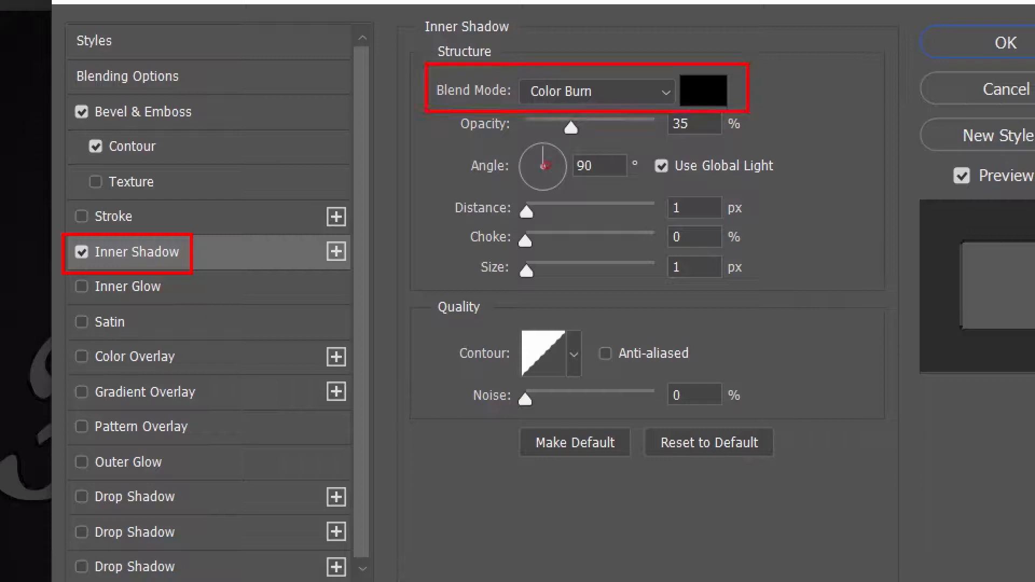
pyautogui.moveTo(453, 110); pyautogui.dragTo(775, 141)
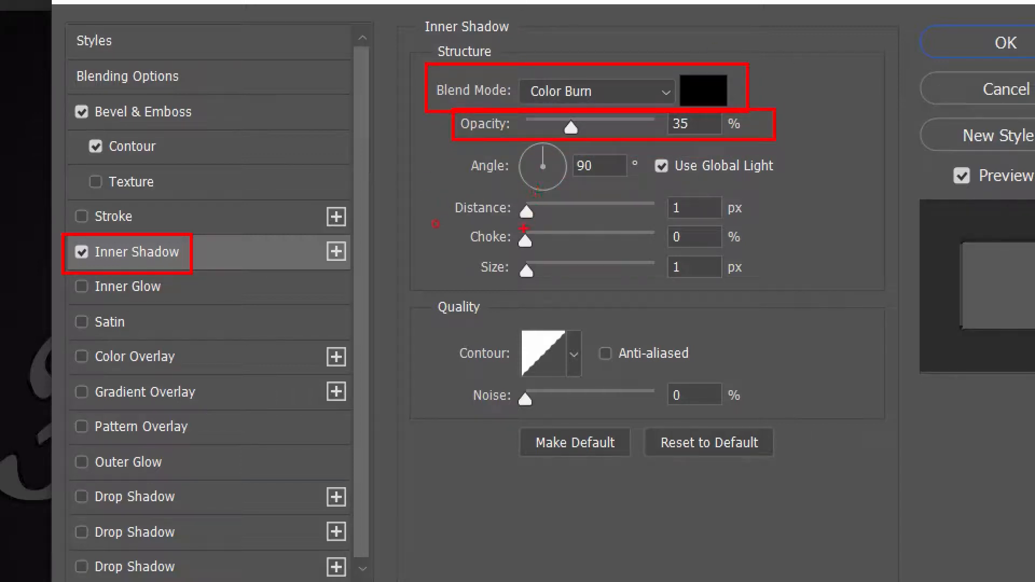
pyautogui.moveTo(440, 191); pyautogui.dragTo(786, 286)
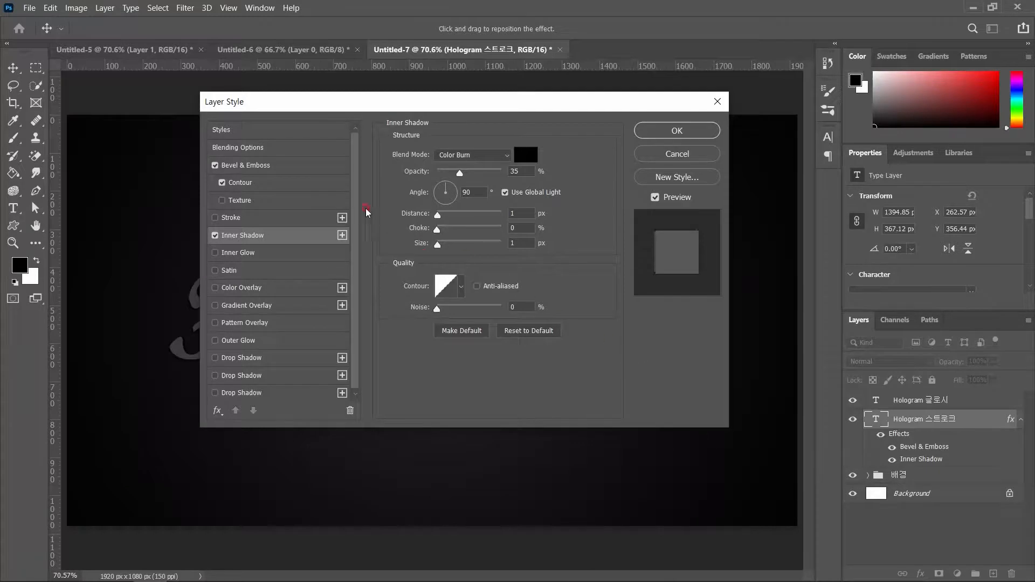
# - Add an Outer Glow effect to the Hologram 스트로크 layer and apply its layer styles
pyautogui.click(243, 340)
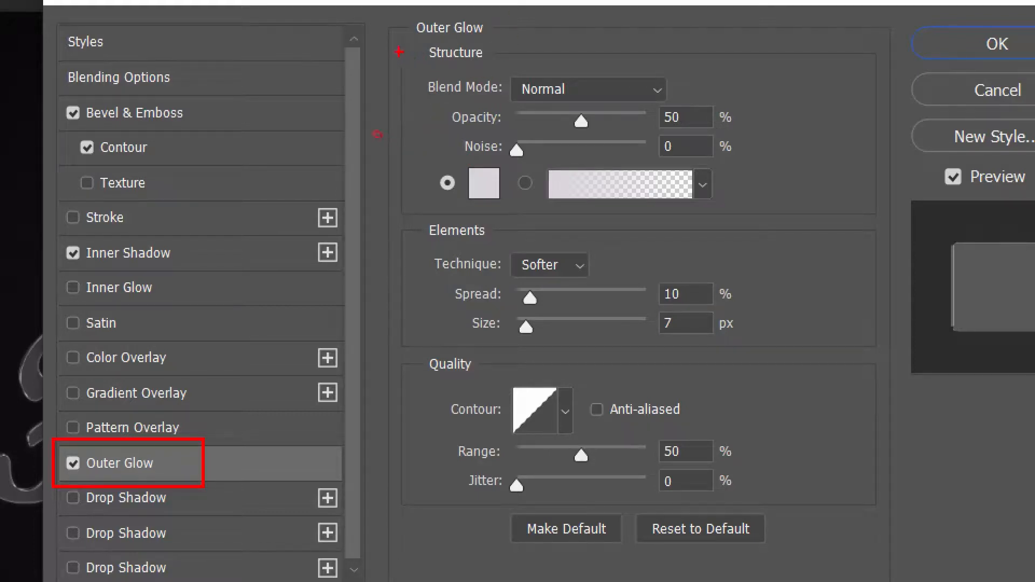
pyautogui.moveTo(406, 62); pyautogui.dragTo(683, 101)
pyautogui.moveTo(432, 100)
pyautogui.mouseDown()
pyautogui.moveTo(431, 123)
pyautogui.moveTo(748, 129)
pyautogui.mouseUp()
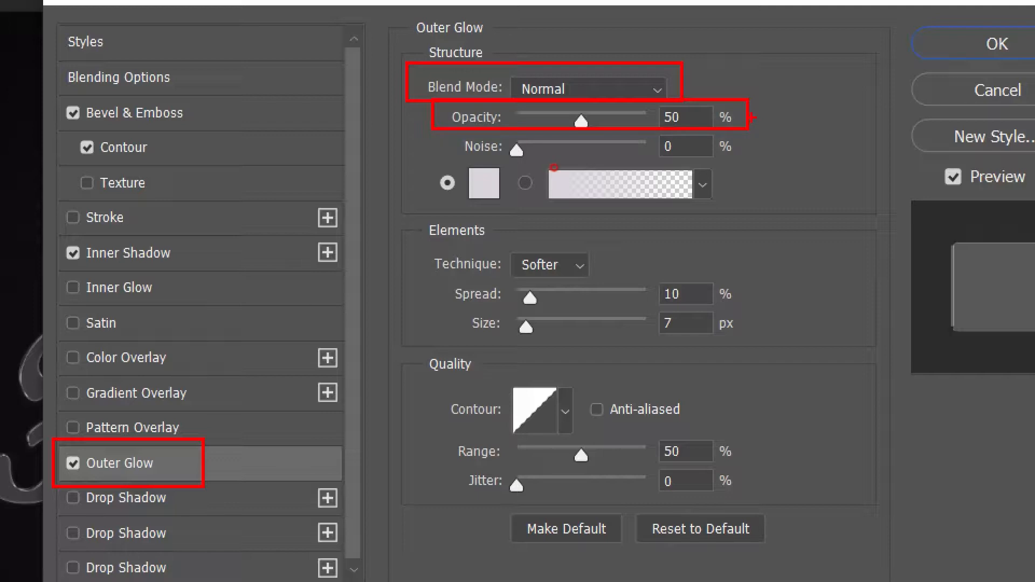
pyautogui.moveTo(426, 156)
pyautogui.mouseDown()
pyautogui.moveTo(439, 185)
pyautogui.moveTo(578, 243)
pyautogui.moveTo(555, 255)
pyautogui.mouseUp()
pyautogui.press('t')
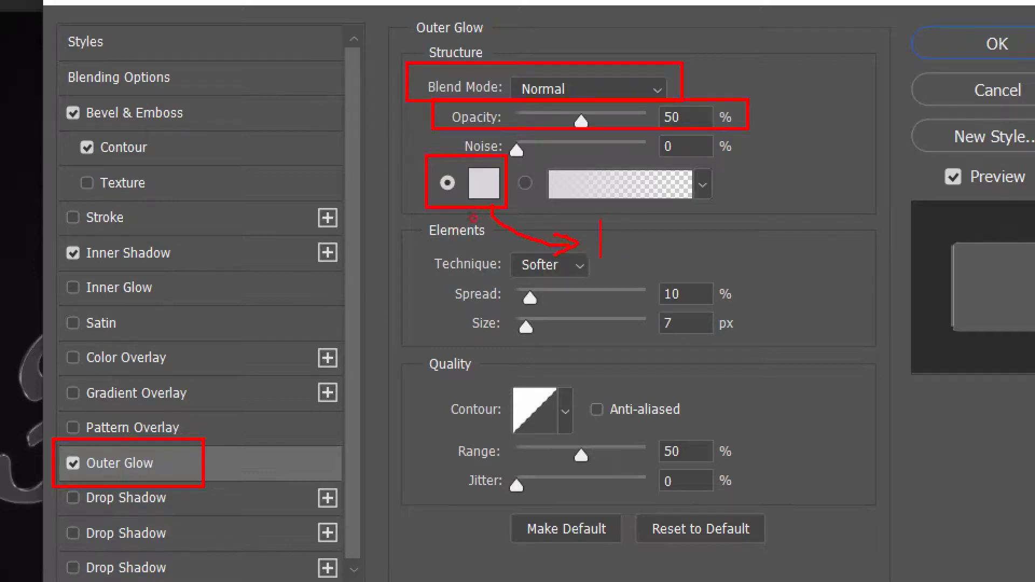
pyautogui.write('dbd6dd')
pyautogui.moveTo(434, 277); pyautogui.dragTo(569, 345)
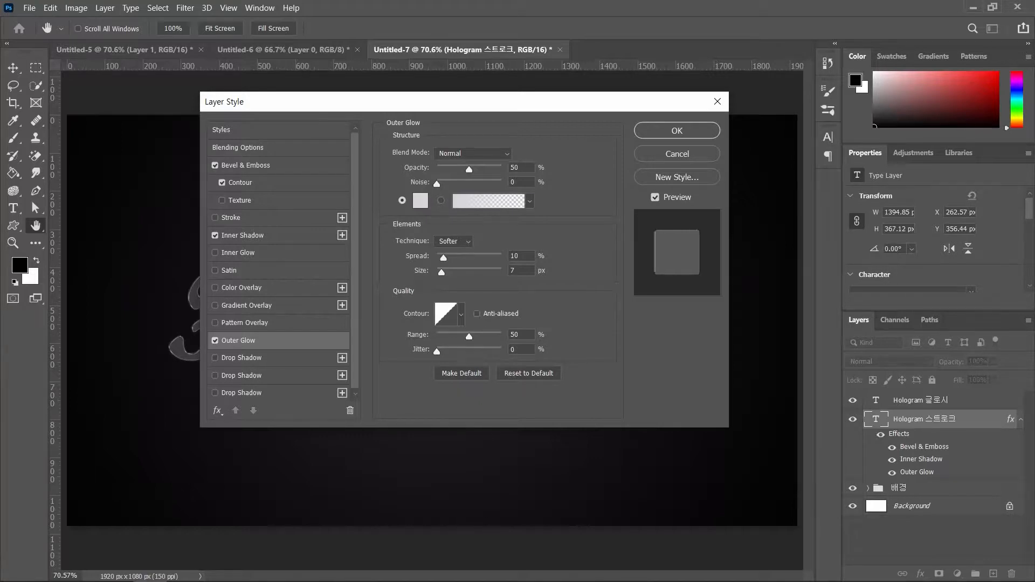
pyautogui.click(682, 130)
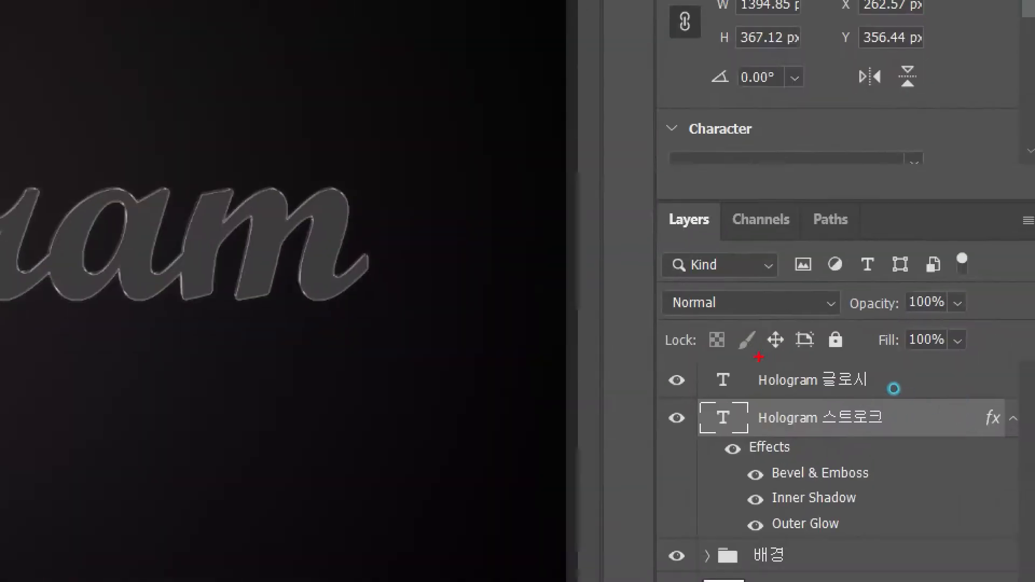
# - Add a Bevel & Emboss effect to the Hologram 글로시 layer
pyautogui.moveTo(694, 361)
pyautogui.mouseDown()
pyautogui.moveTo(848, 415)
pyautogui.moveTo(881, 402)
pyautogui.mouseUp()
pyautogui.moveTo(900, 362); pyautogui.dragTo(958, 331)
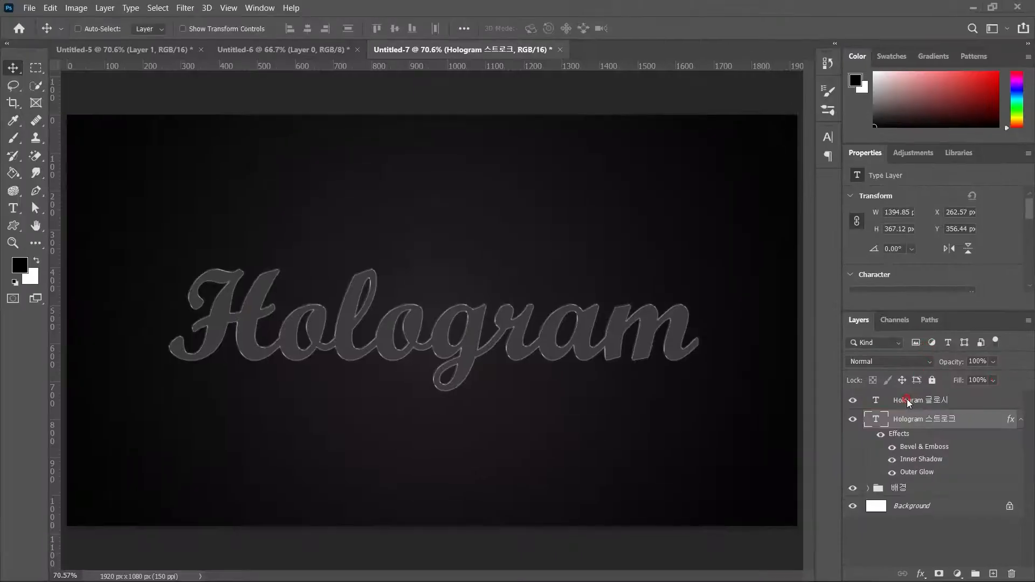
pyautogui.click(908, 401)
pyautogui.click(921, 574)
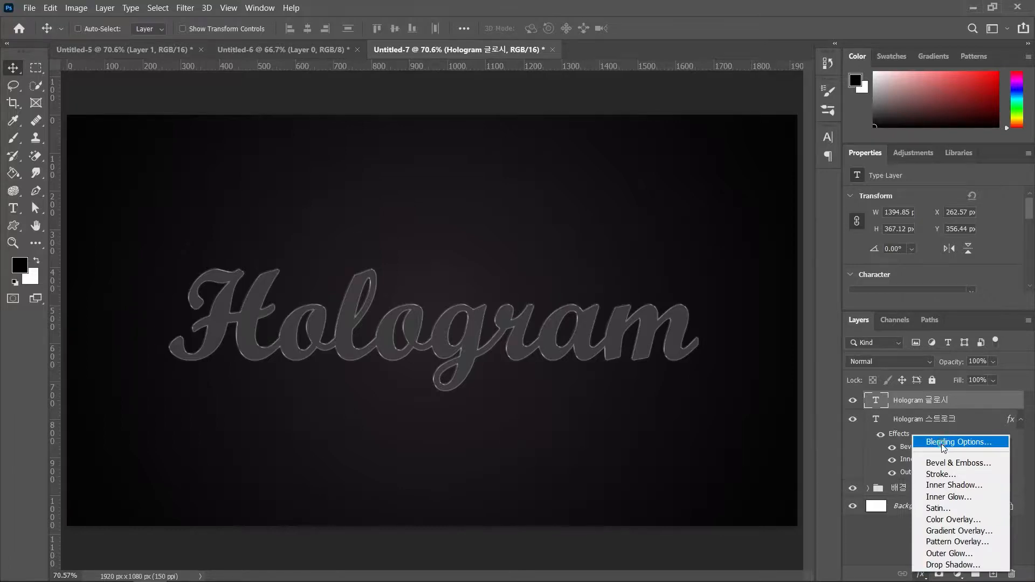
pyautogui.click(942, 443)
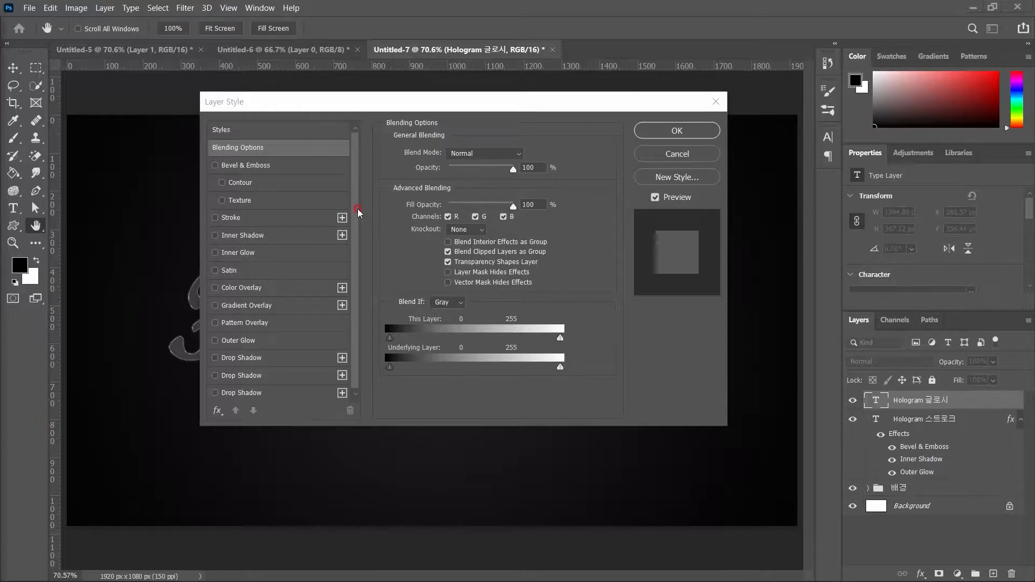
pyautogui.click(215, 166)
pyautogui.click(268, 165)
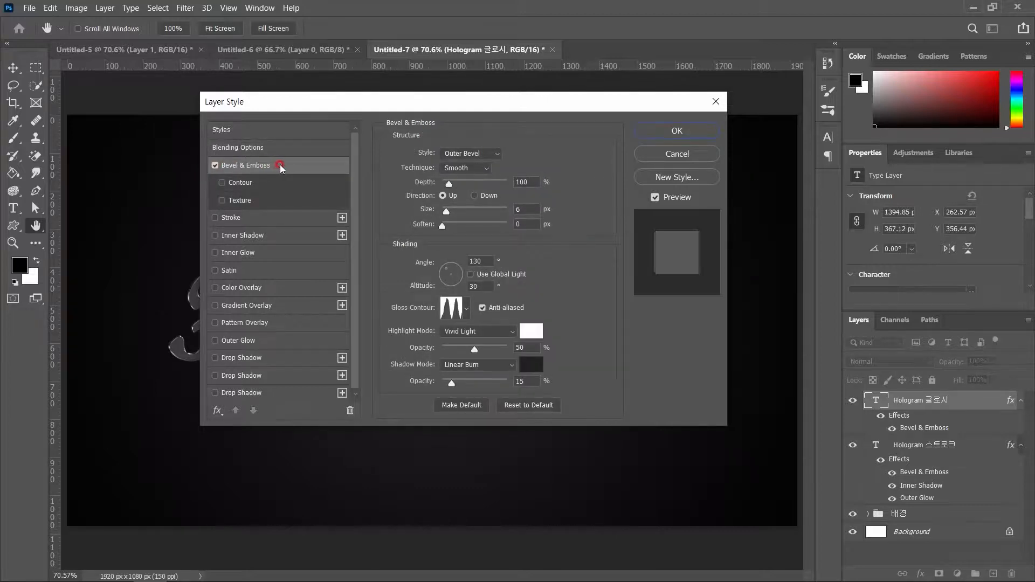
# - Set the Hologram 글로시 layer's Bevel & Emboss style to Inner Bevel and its size to 10 px
pyautogui.click(463, 154)
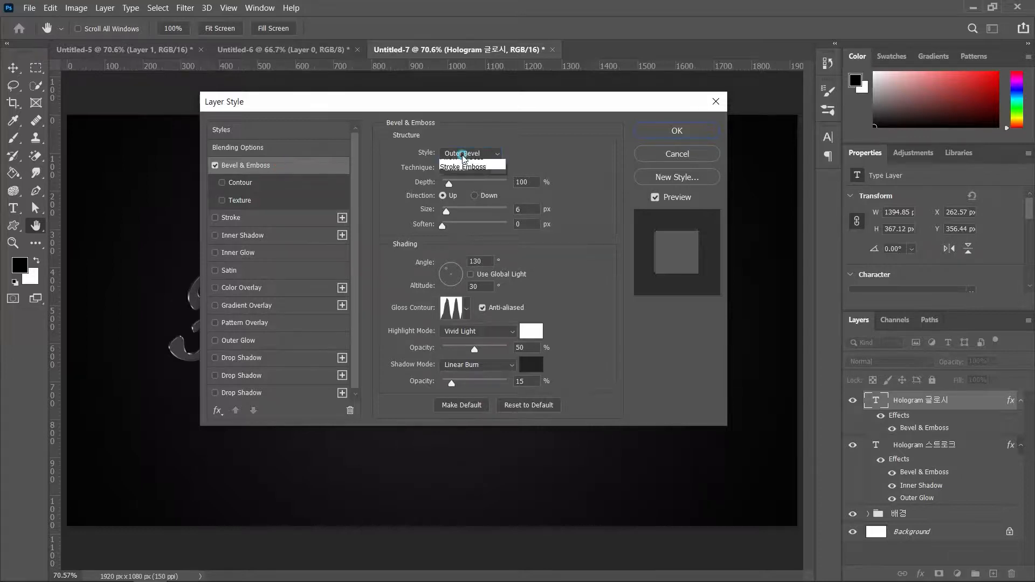
pyautogui.click(458, 175)
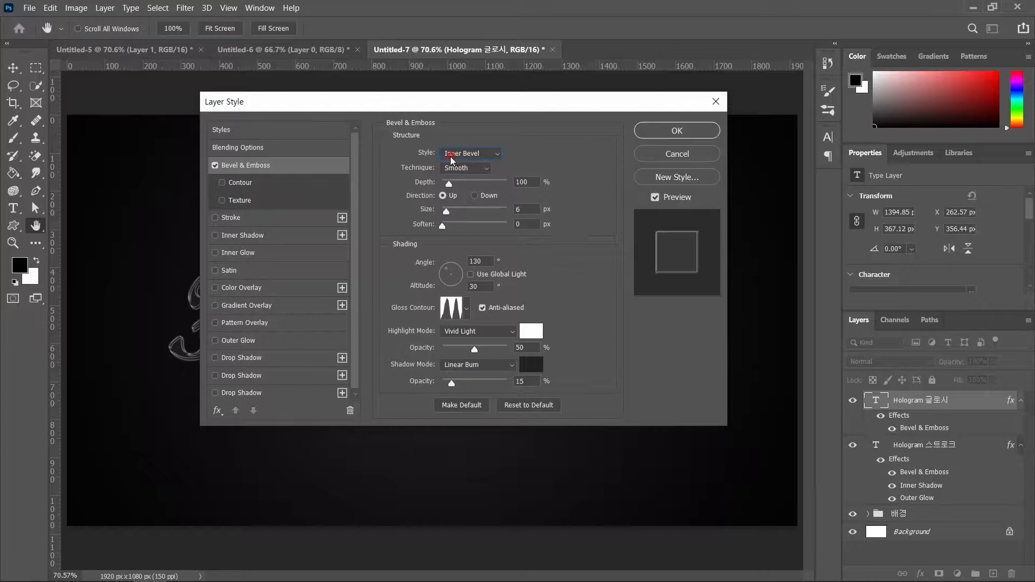
pyautogui.doubleClick(521, 209)
pyautogui.write('10')
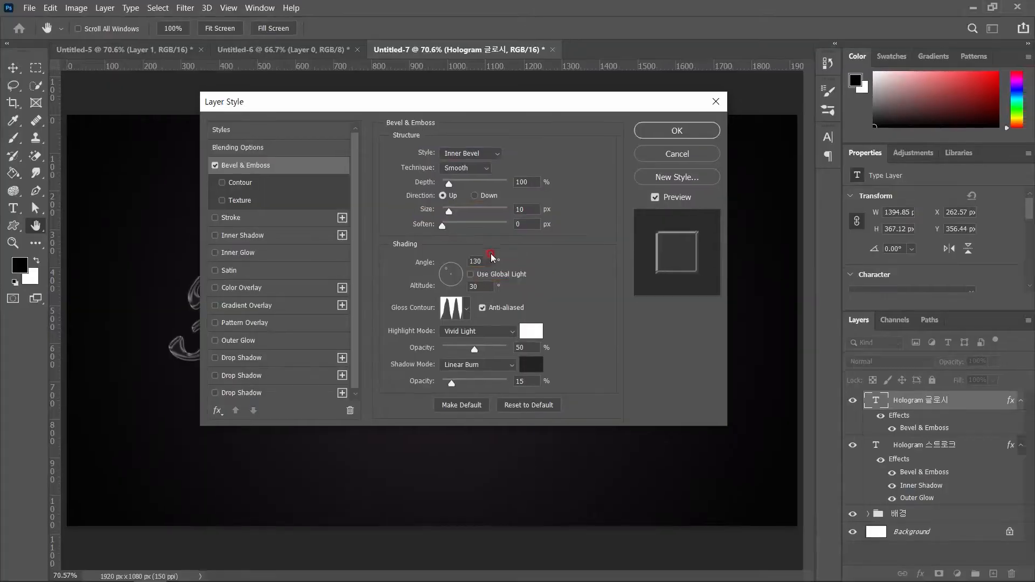
# - Set the inner bevel's shading angle to 84° and altitude to 42°
pyautogui.doubleClick(386, 299)
pyautogui.write('8')
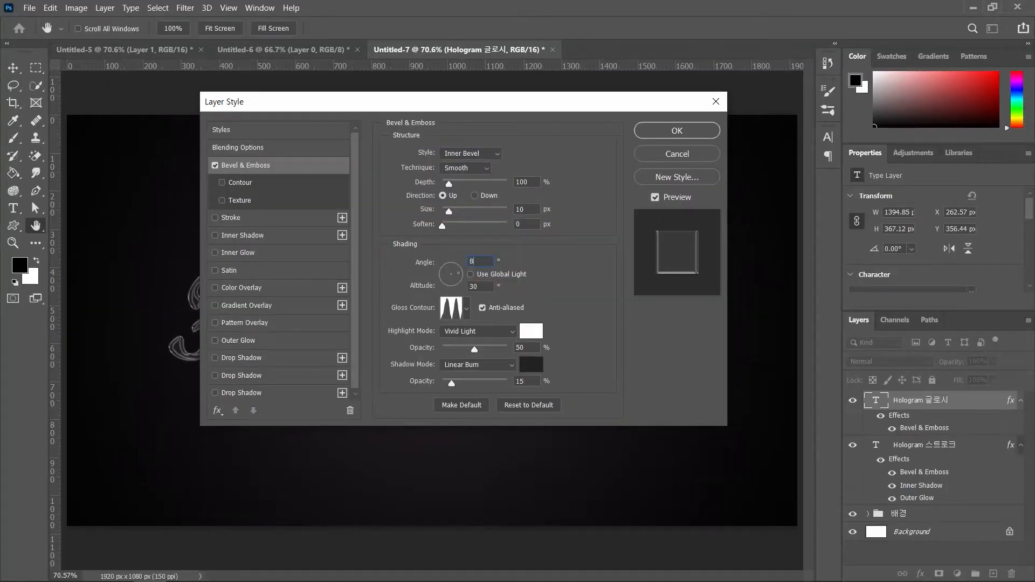
pyautogui.write('4')
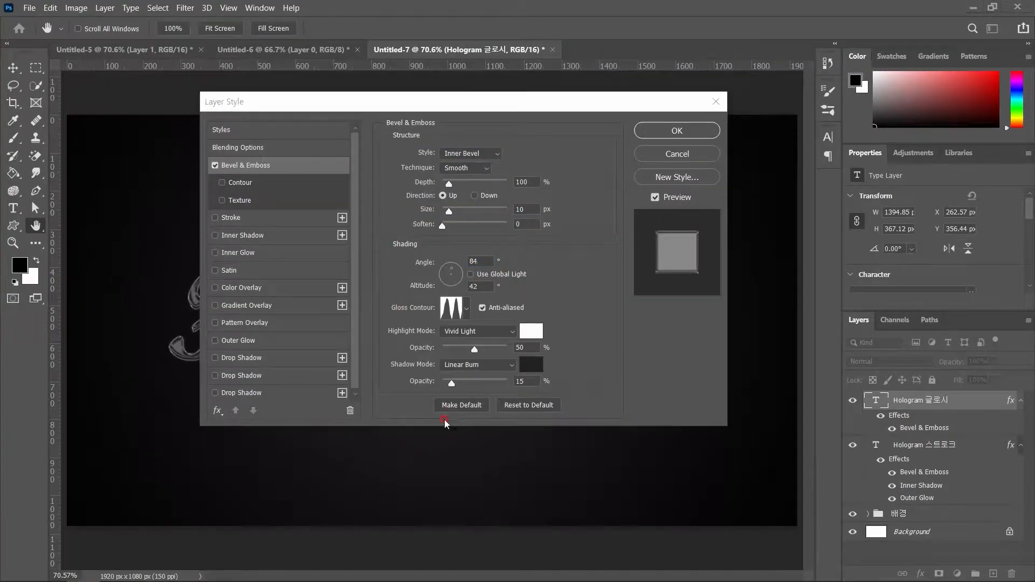
pyautogui.doubleClick(478, 287)
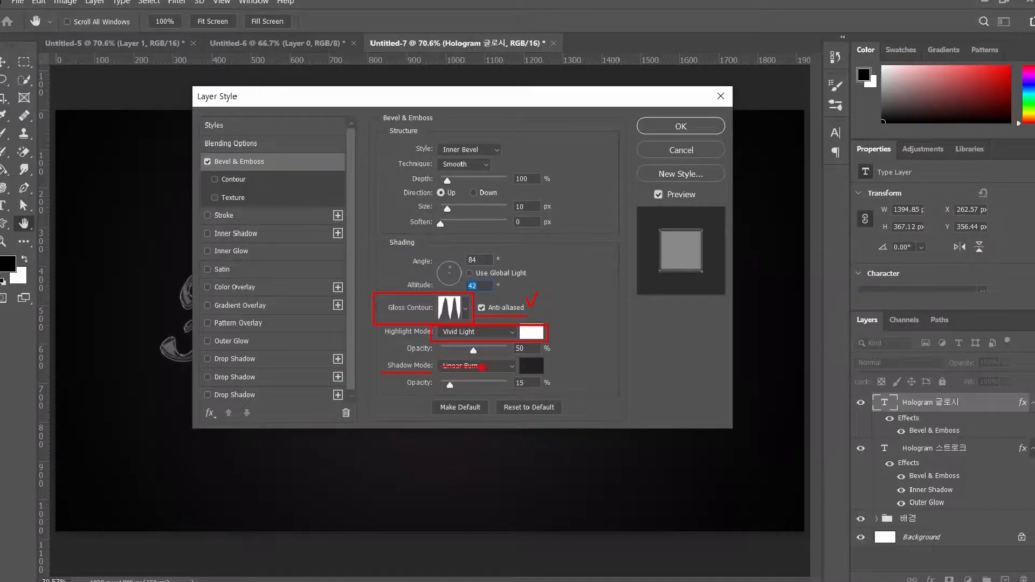
# - Set the Hologram 글로시 bevel's shadow mode to Multiply with an opacity of 10%
pyautogui.click(482, 369)
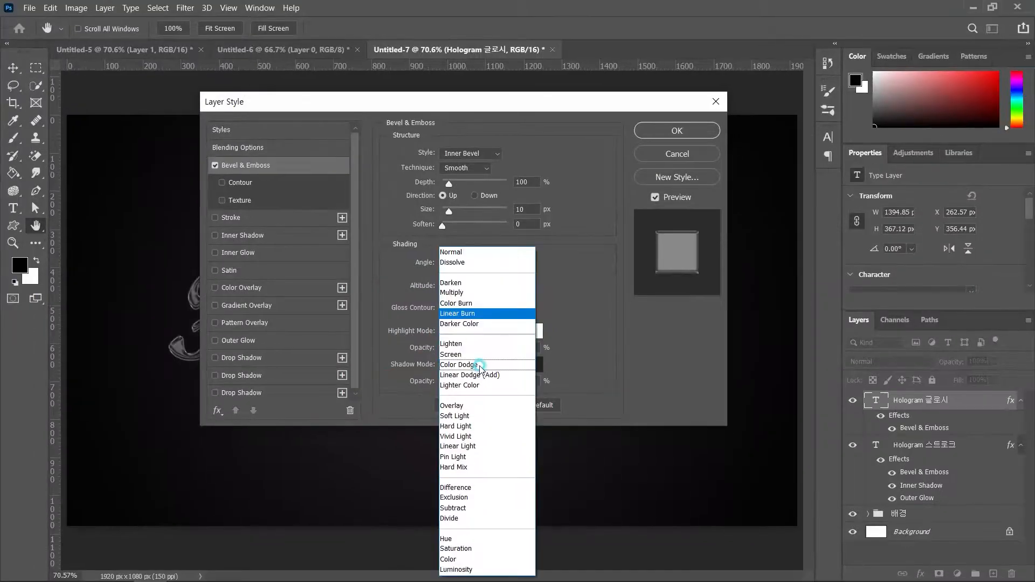
pyautogui.click(466, 294)
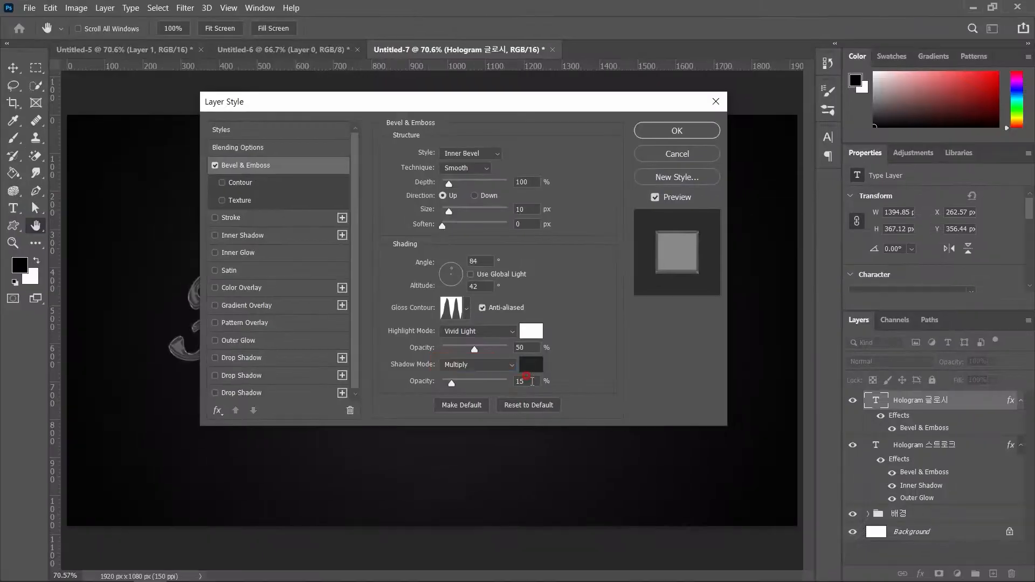
pyautogui.moveTo(565, 371); pyautogui.dragTo(462, 377)
pyautogui.write('10')
pyautogui.click(674, 339)
pyautogui.click(525, 380)
# - Enable the bevel's Contour for Hologram 글로시 and choose the rolling, descending-slope contour preset
pyautogui.click(240, 183)
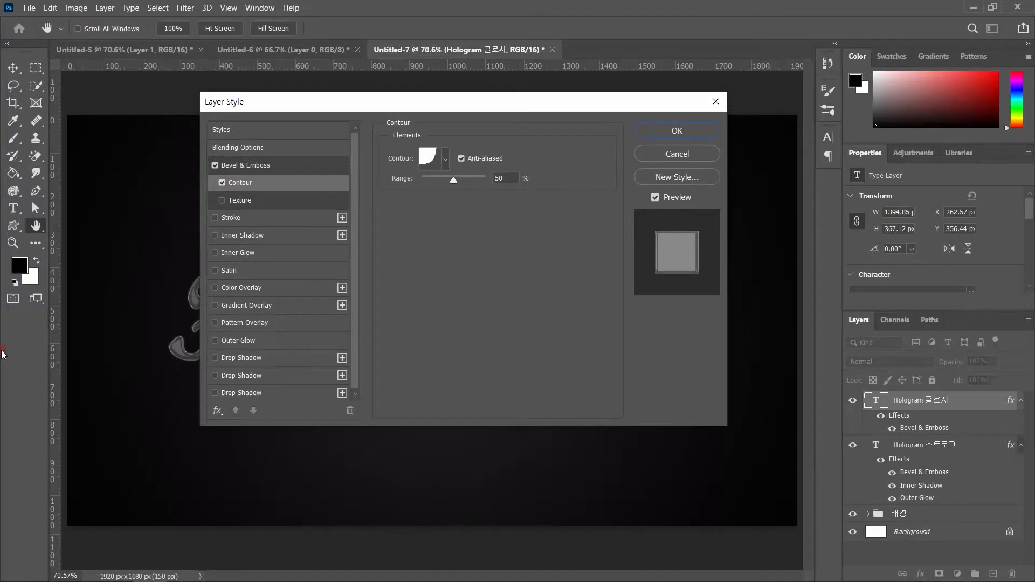
pyautogui.click(429, 160)
pyautogui.click(445, 160)
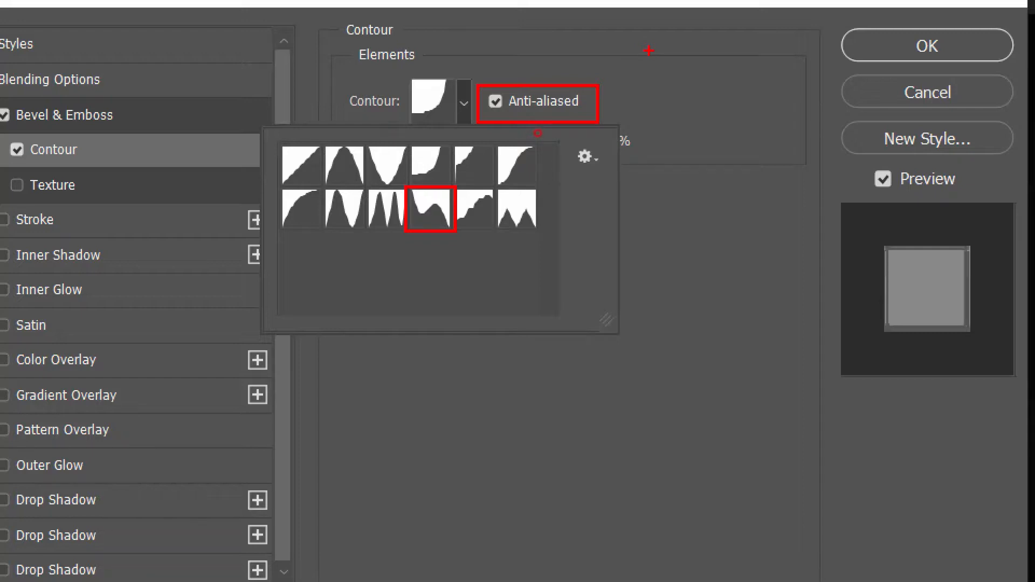
pyautogui.press('Escape')
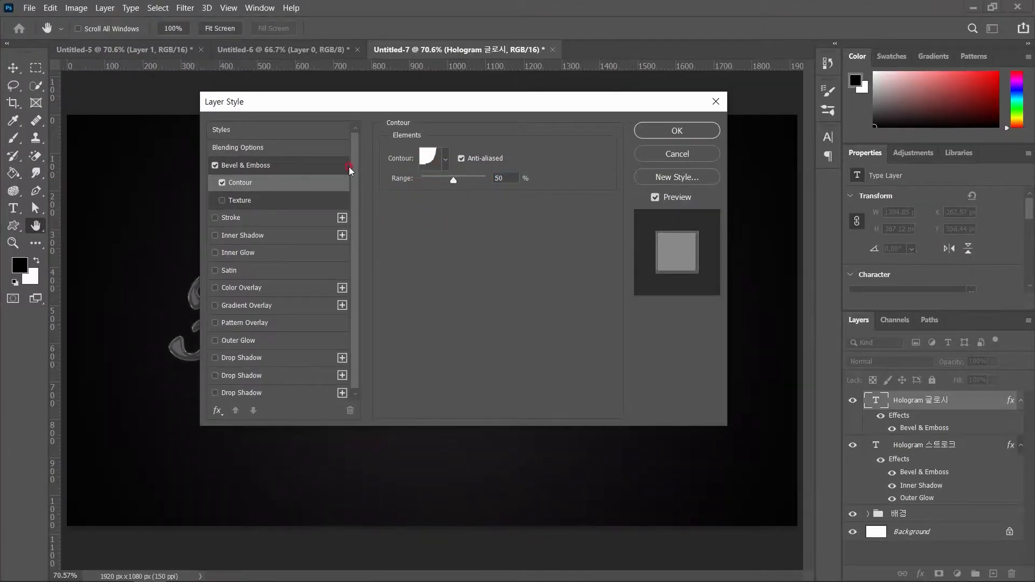
pyautogui.click(445, 158)
pyautogui.click(428, 212)
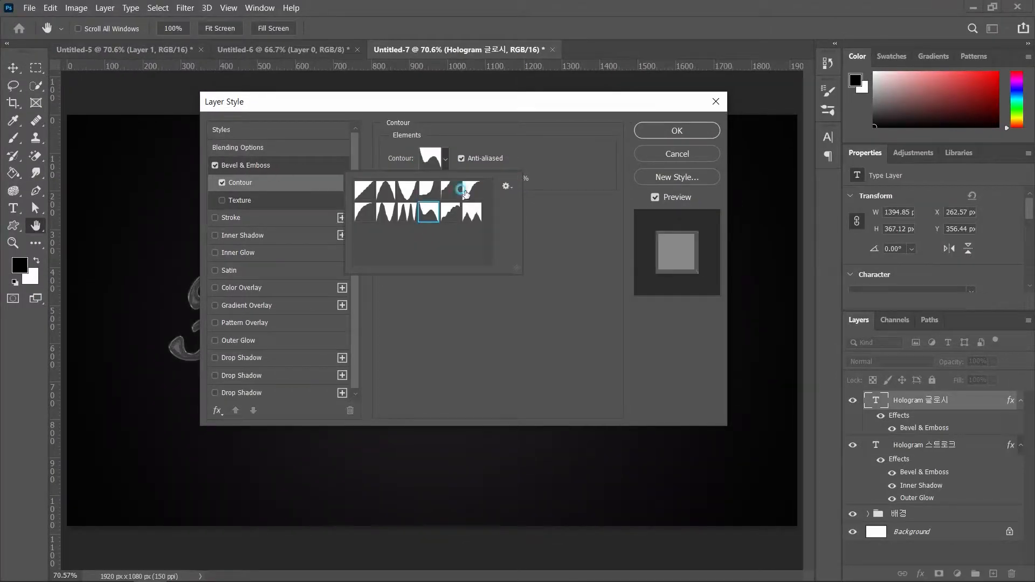
pyautogui.click(586, 168)
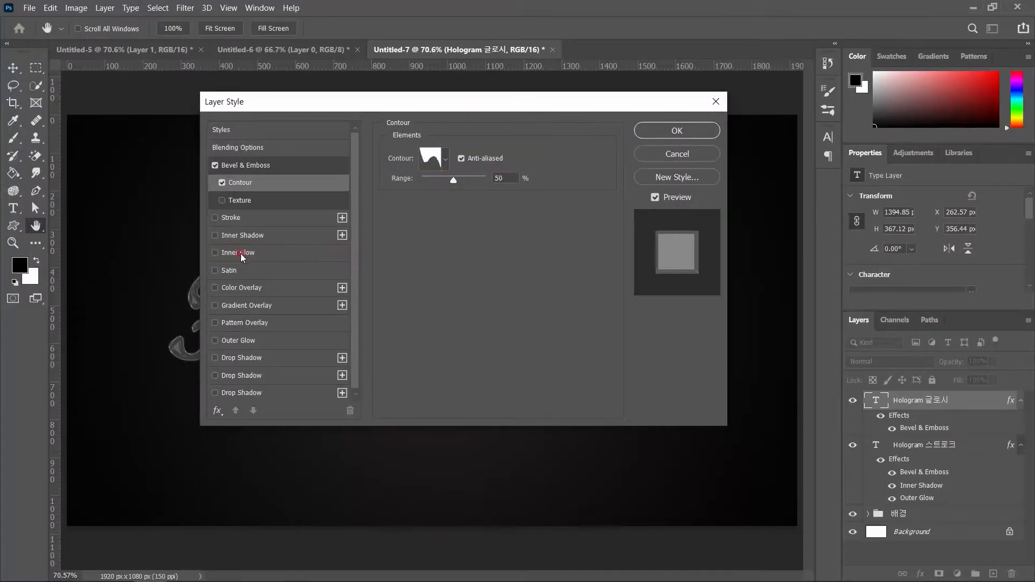
# - Add a Vivid Light Inner Glow at 35% opacity with color 697b99, Center source and 5 px size, then apply the layer styles
pyautogui.click(138, 306)
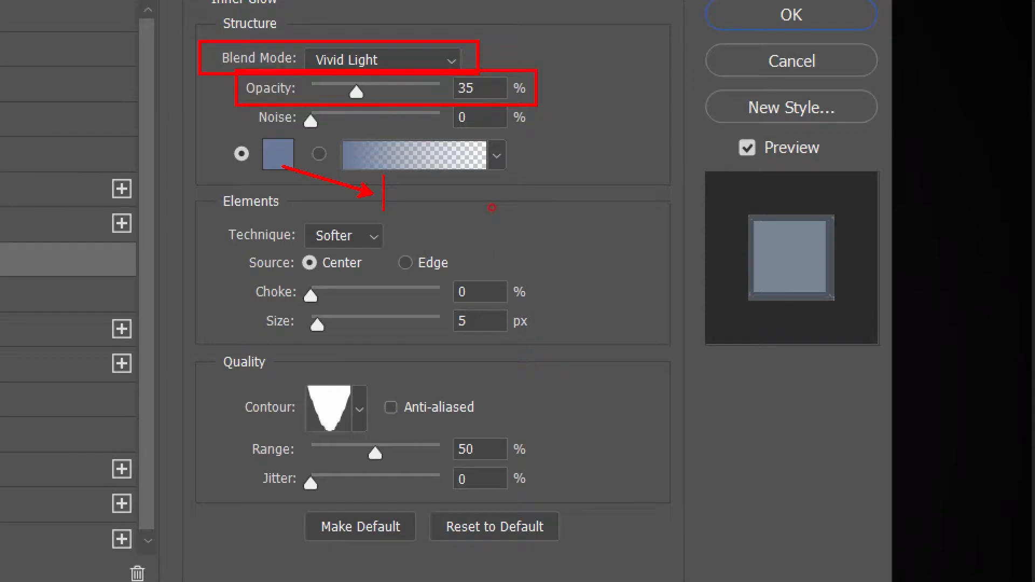
pyautogui.write('697b99')
pyautogui.click(536, 210)
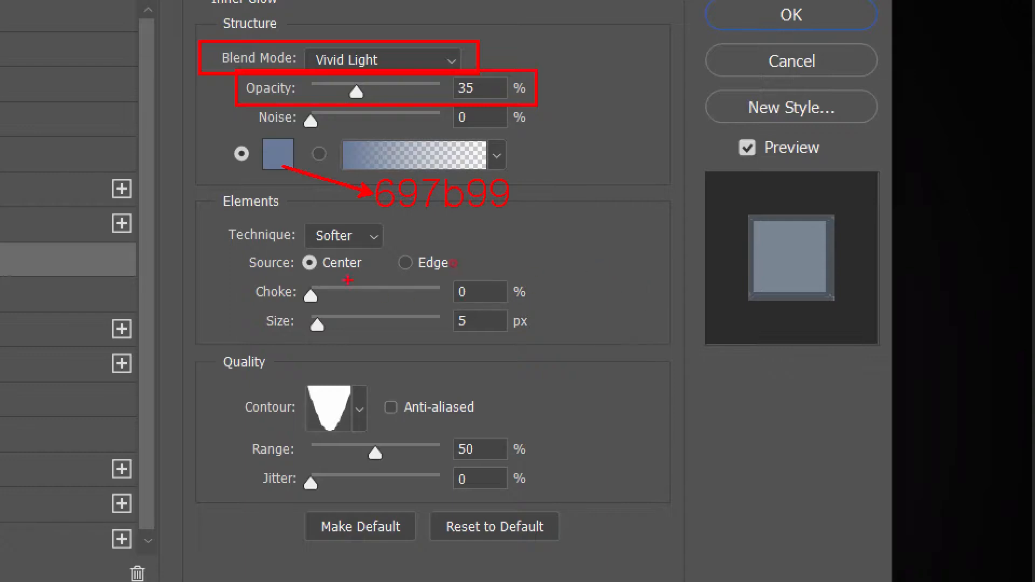
pyautogui.moveTo(243, 251)
pyautogui.mouseDown()
pyautogui.moveTo(321, 278)
pyautogui.moveTo(375, 278)
pyautogui.mouseUp()
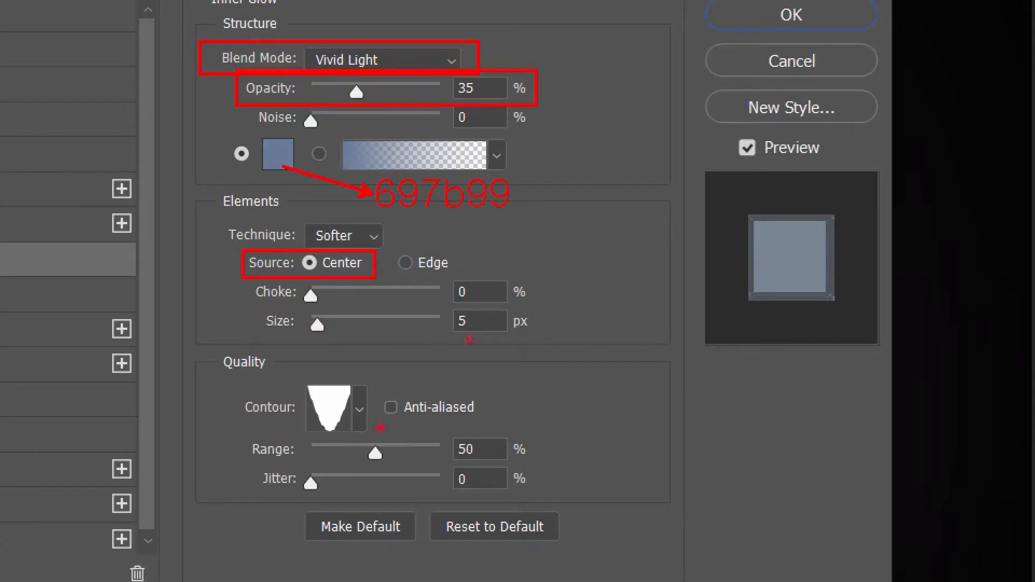
pyautogui.moveTo(237, 371)
pyautogui.mouseDown()
pyautogui.moveTo(261, 434)
pyautogui.moveTo(376, 436)
pyautogui.mouseUp()
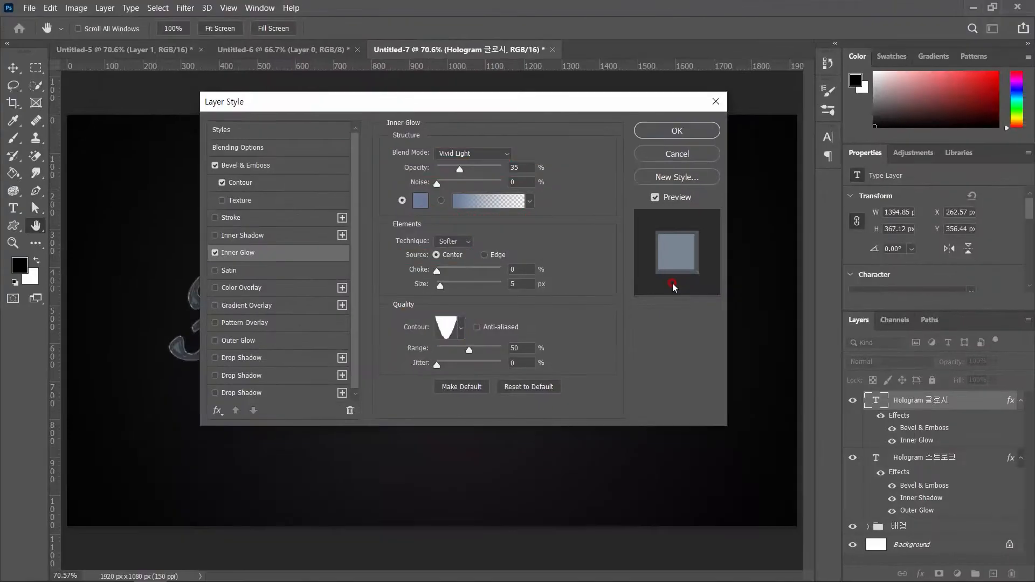
pyautogui.click(676, 130)
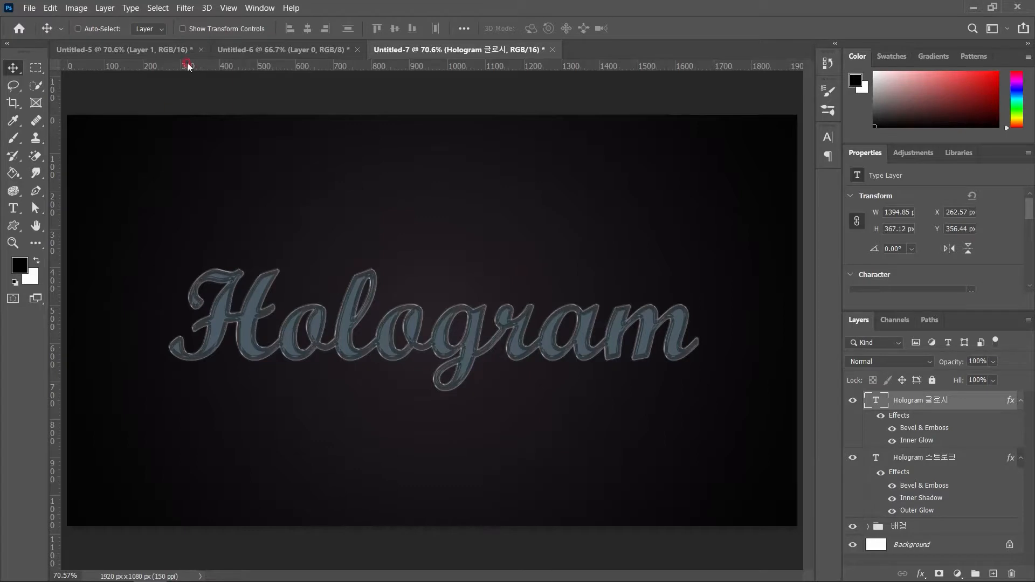
# - Try to bring the Layer 0 smart object from Untitled-6 into Untitled-7, and undo the insertion
pyautogui.click(145, 50)
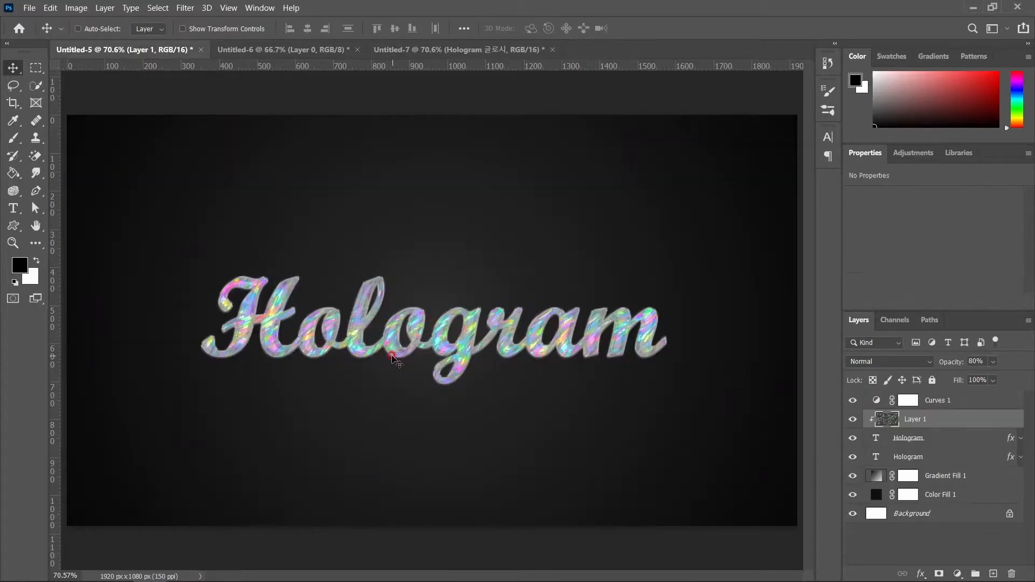
pyautogui.click(282, 49)
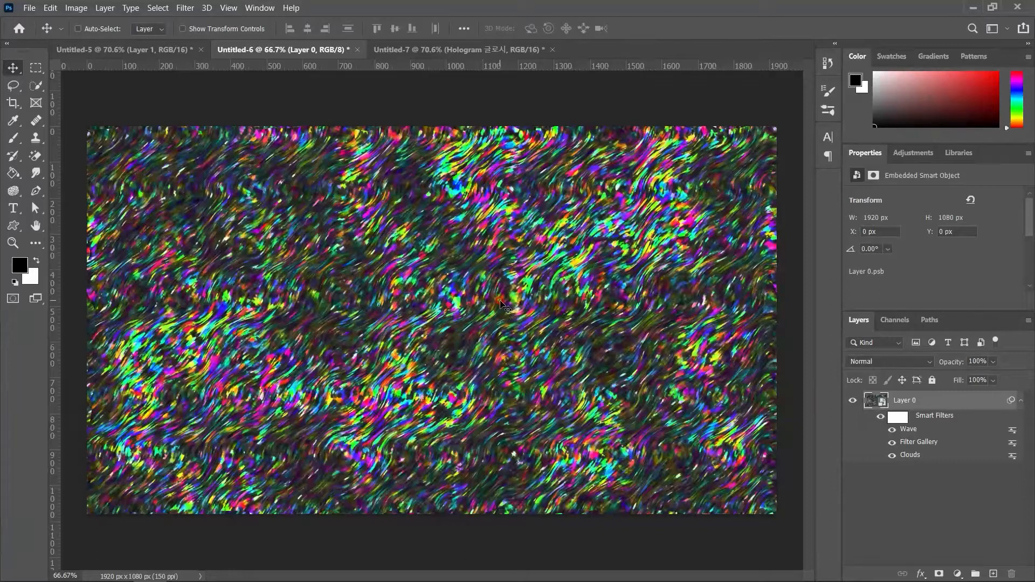
pyautogui.click(911, 401)
pyautogui.press('ctrl')
pyautogui.click(418, 49)
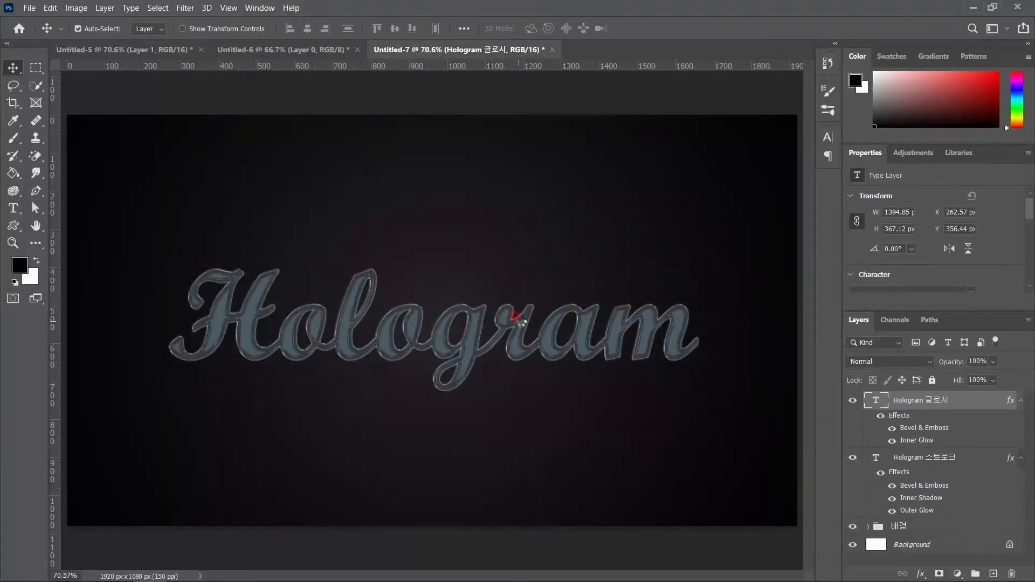
pyautogui.hotkey('ctrl', 'z')
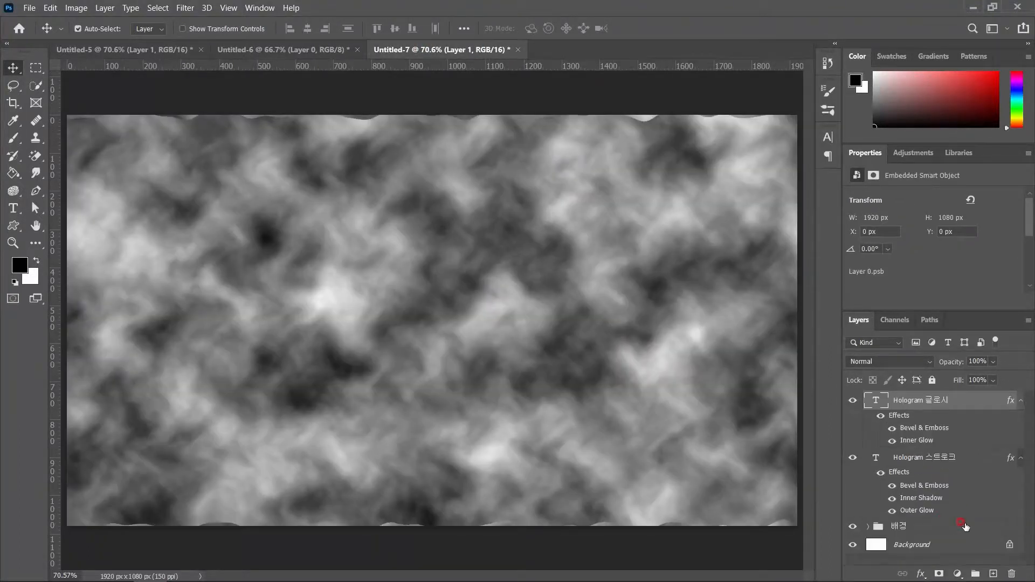
# - Try pasting the selected Layer 0 texture from Untitled-6 into Untitled-7, and delete the pasted layer
pyautogui.click(294, 50)
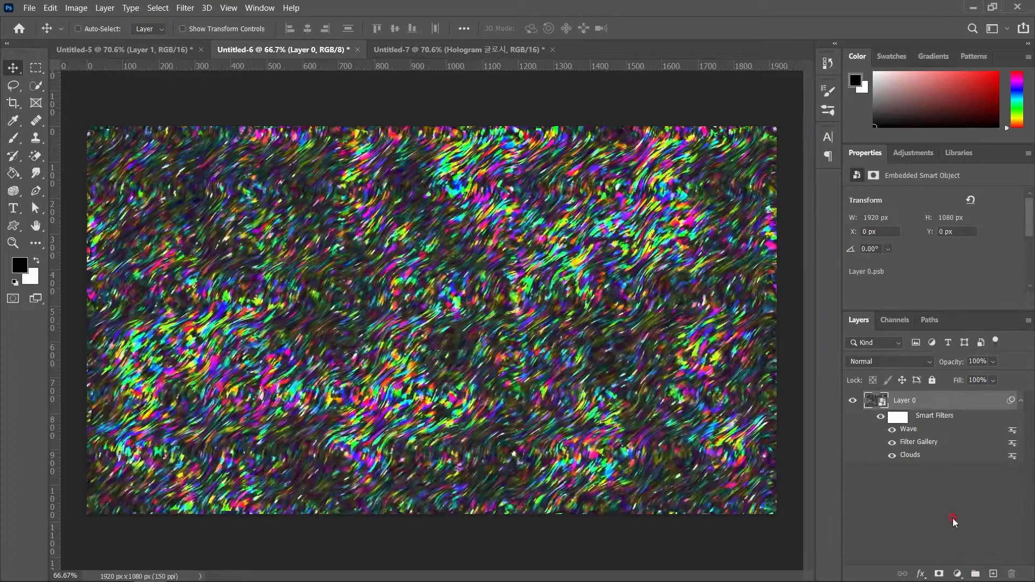
pyautogui.keyDown('ctrl'); pyautogui.click(921, 403); pyautogui.keyUp('ctrl')
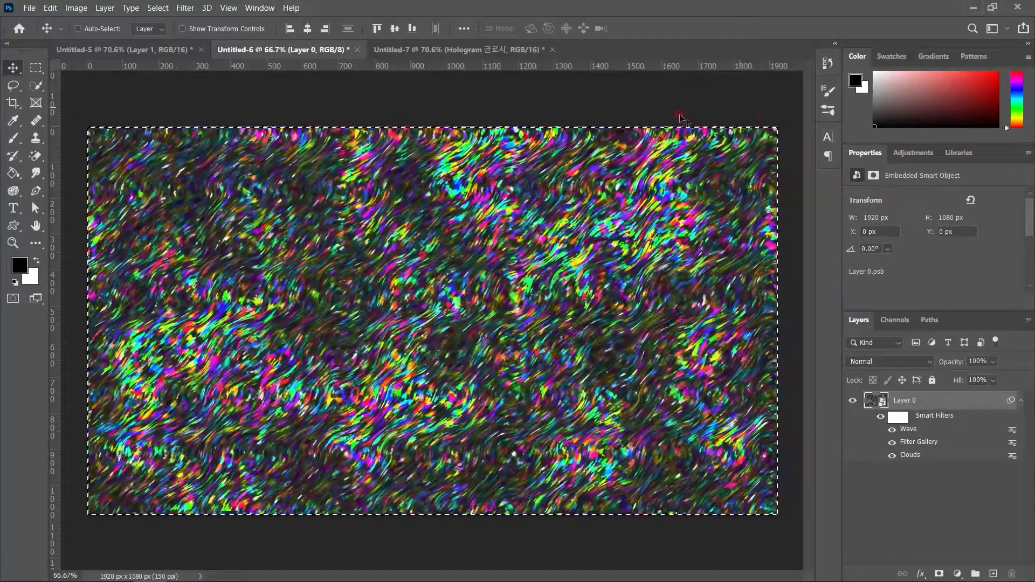
pyautogui.click(498, 50)
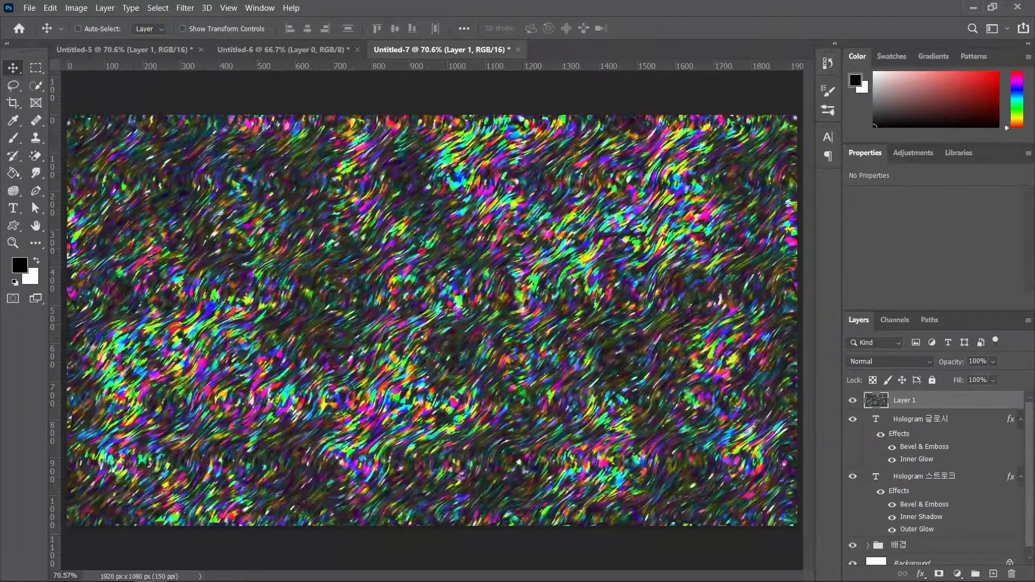
pyautogui.click(272, 49)
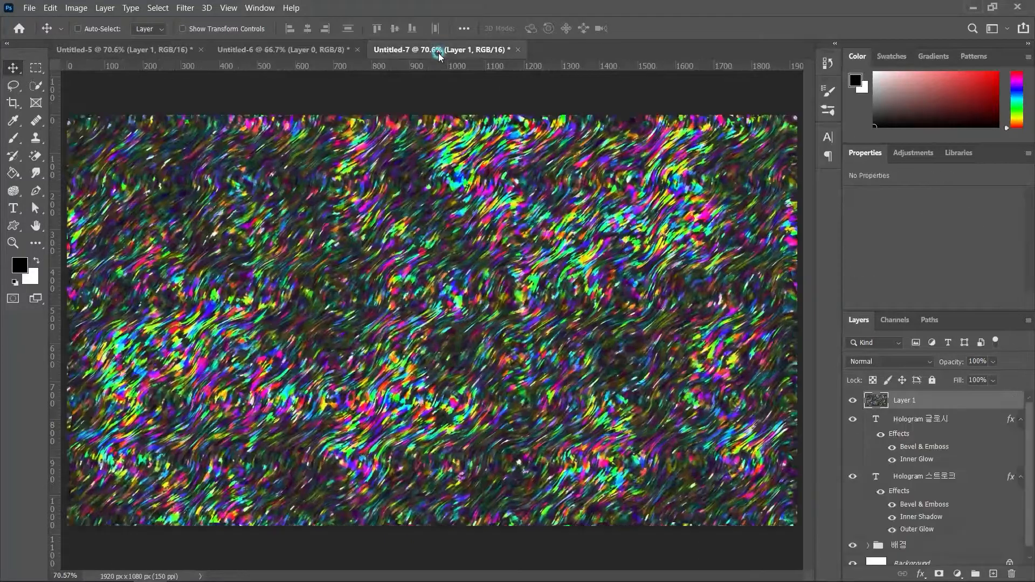
pyautogui.click(439, 53)
pyautogui.press('Delete')
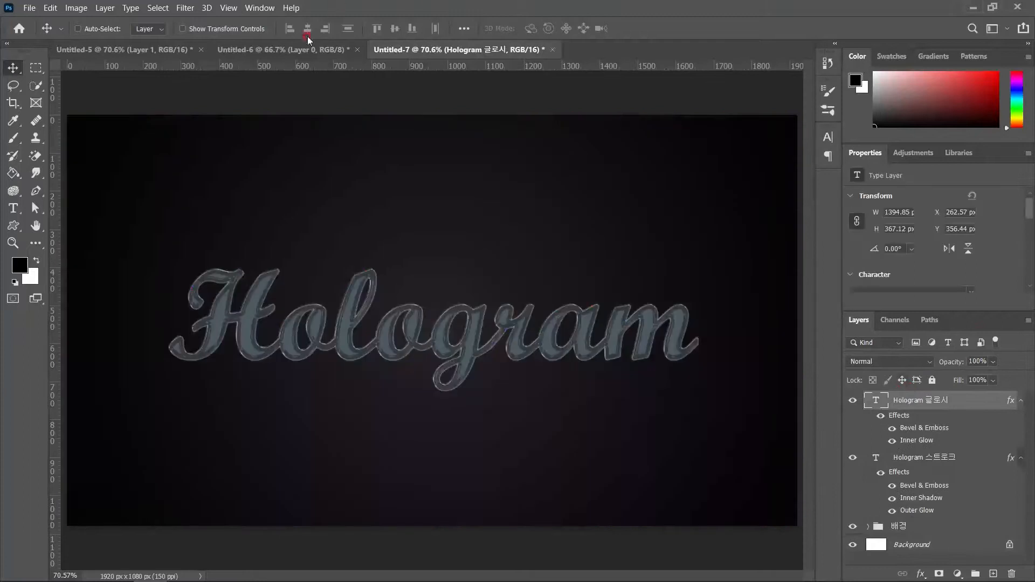
# - Copy the entire rainbow texture canvas from Untitled-6 and paste it into Untitled-7 above the Hologram 글로시 layer
pyautogui.click(305, 49)
pyautogui.hotkey('ctrl', 'd')
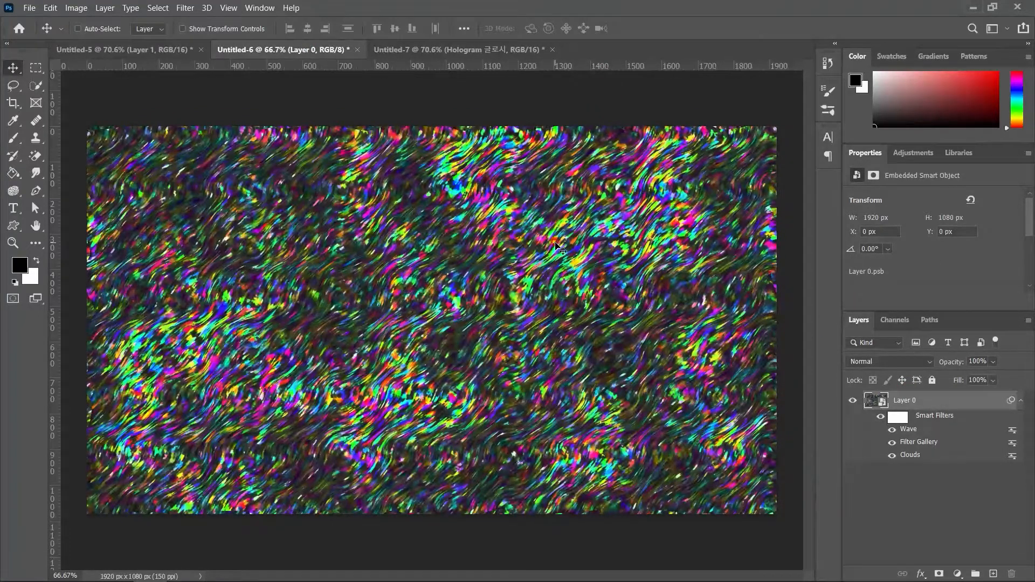
pyautogui.press('ctrl')
pyautogui.hotkey('ctrl', 'a')
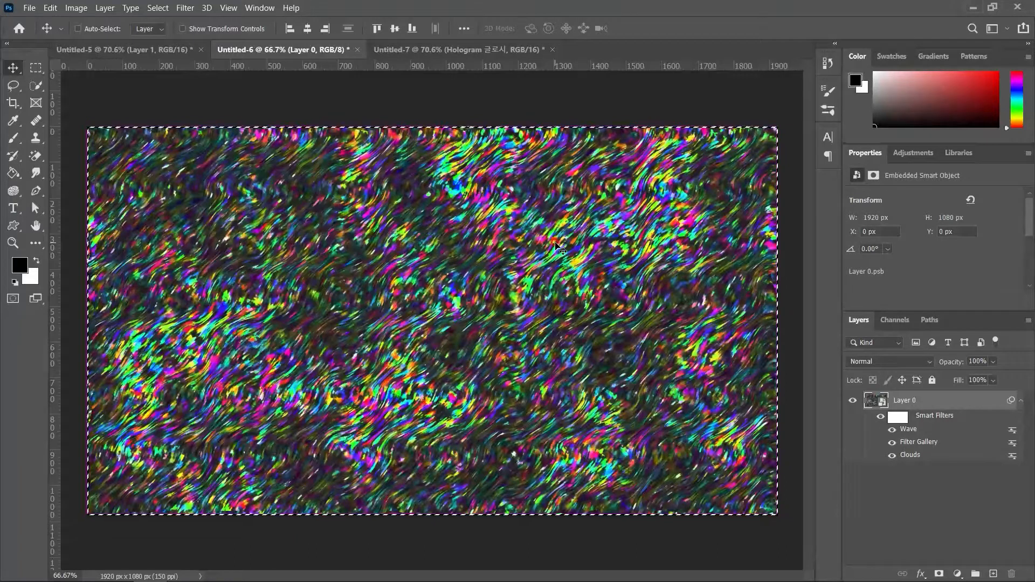
pyautogui.click(496, 44)
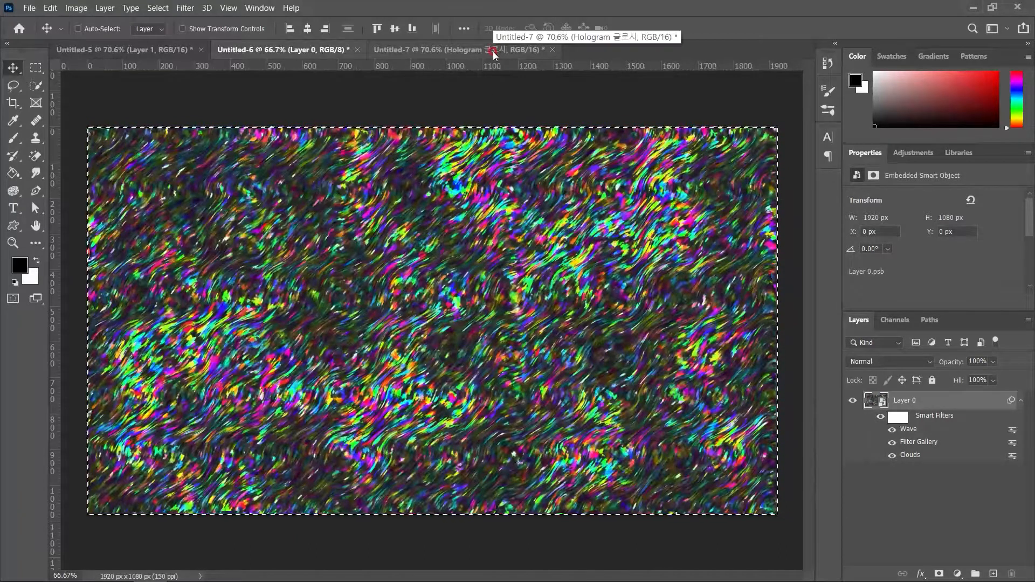
pyautogui.press('ctrl')
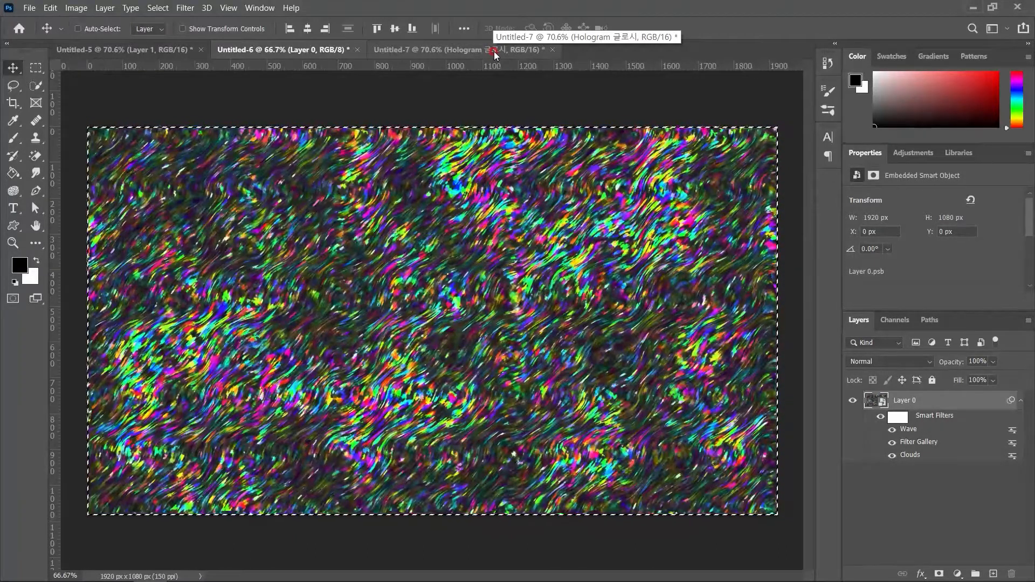
pyautogui.click(494, 51)
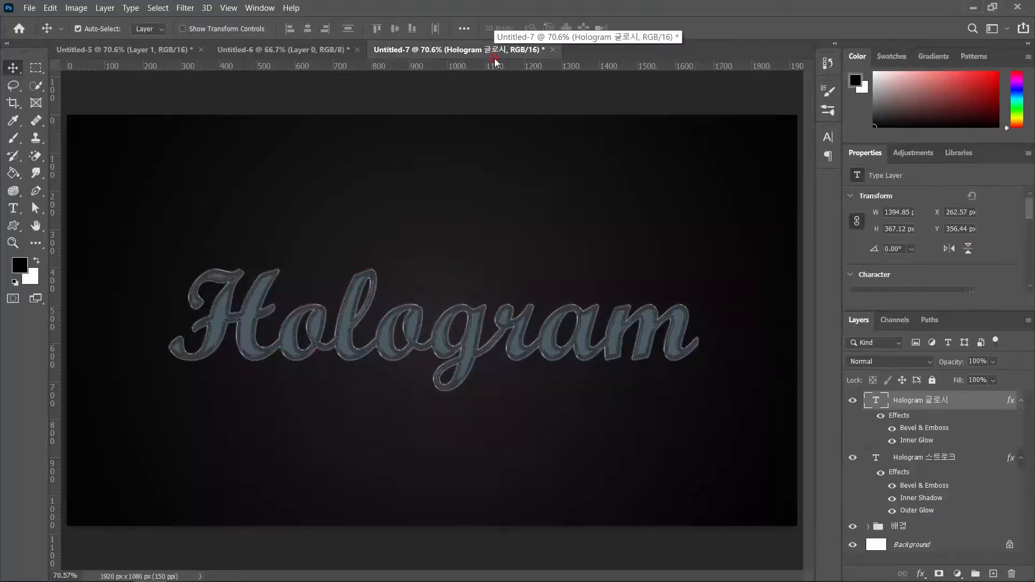
pyautogui.hotkey('ctrl', 'v')
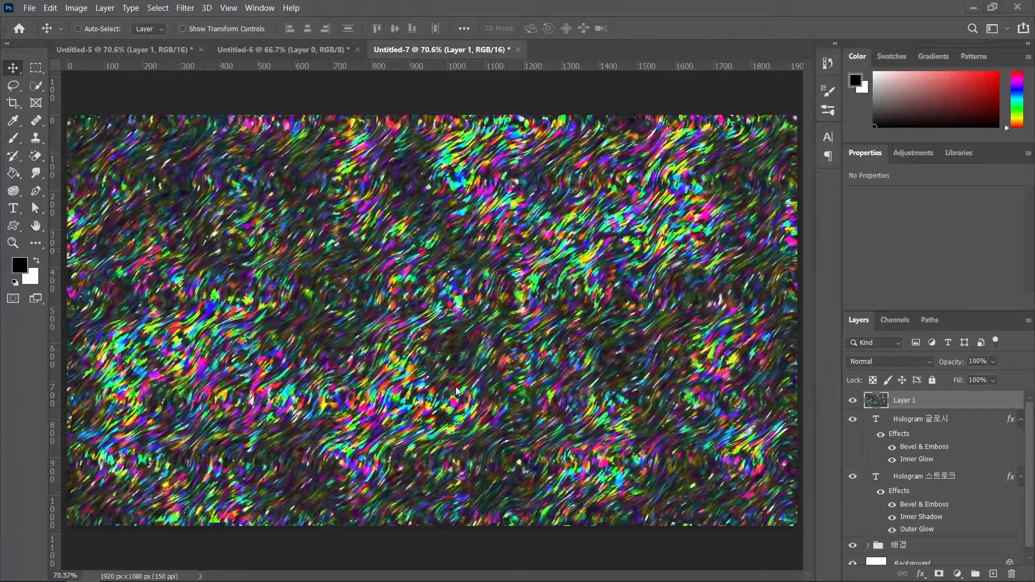
# - Clip the Layer 1 texture to the Hologram 글로시 text with a clipping mask and set its blend mode to Screen
pyautogui.click(907, 402)
pyautogui.rightClick(908, 403)
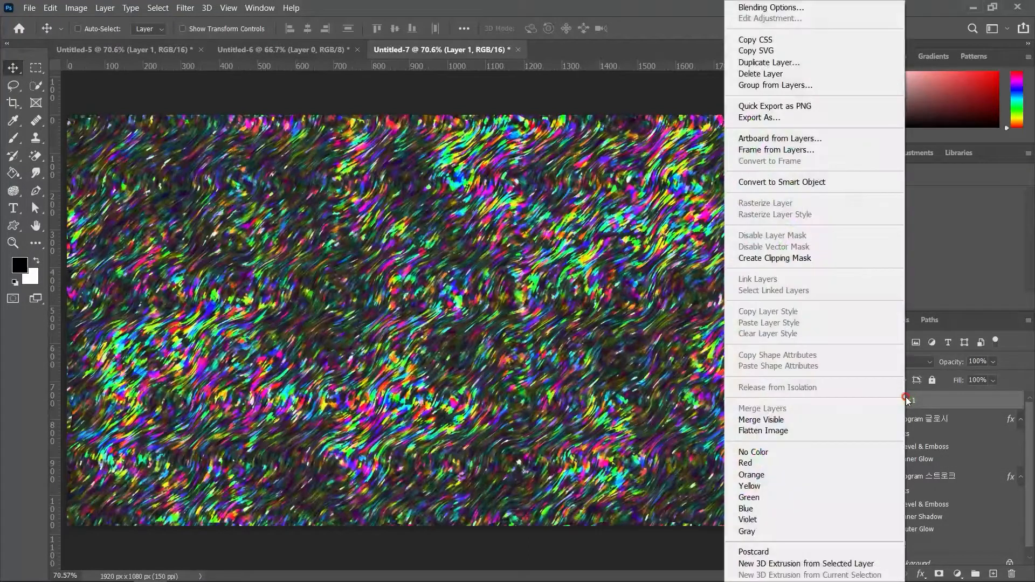
pyautogui.click(803, 259)
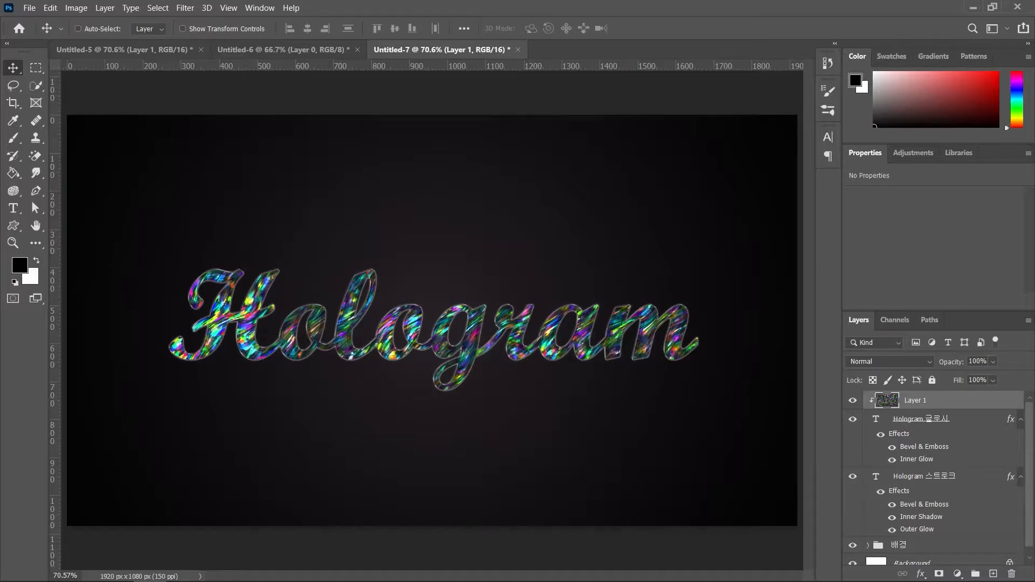
pyautogui.click(911, 366)
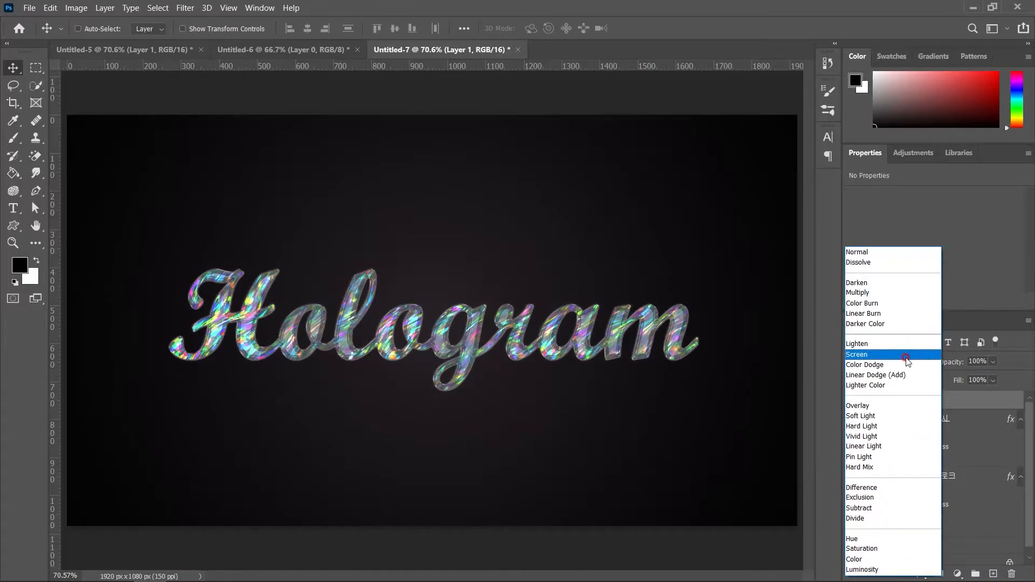
pyautogui.click(907, 355)
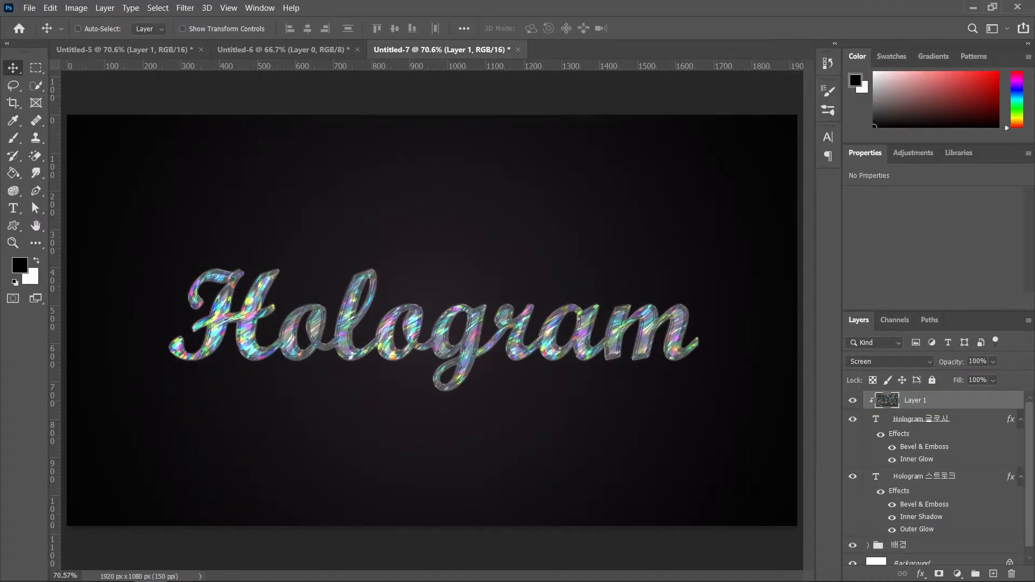
# - Change the text color of the Hologram 글로시 layer to light gray dbdbdb
pyautogui.click(933, 421)
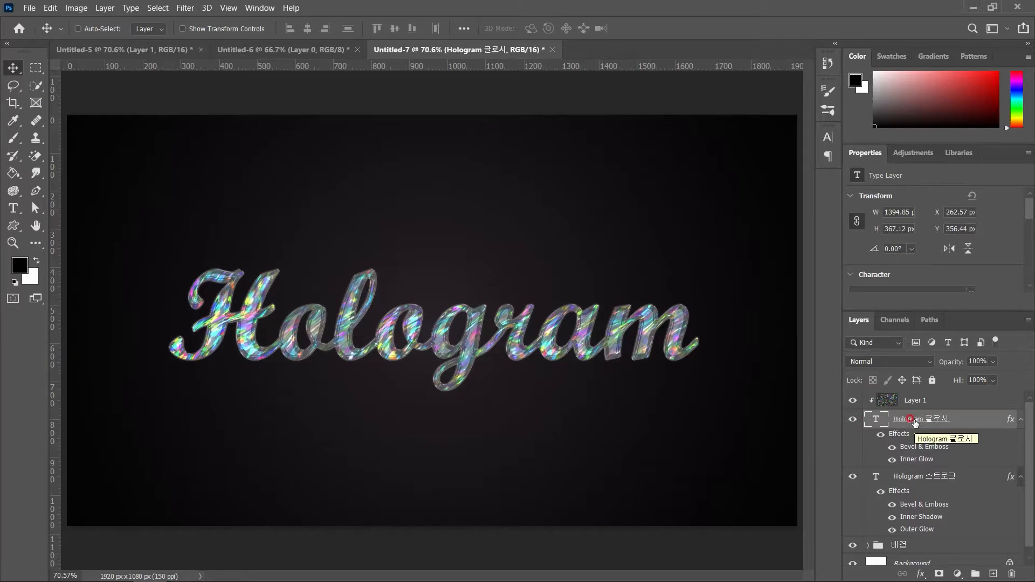
pyautogui.click(830, 138)
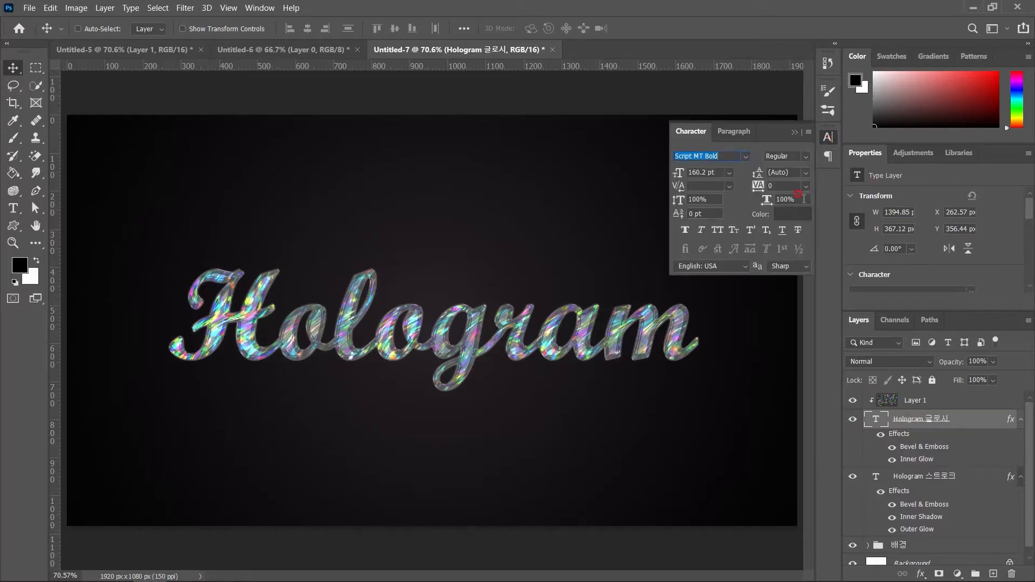
pyautogui.click(793, 214)
pyautogui.moveTo(361, 165); pyautogui.dragTo(342, 143)
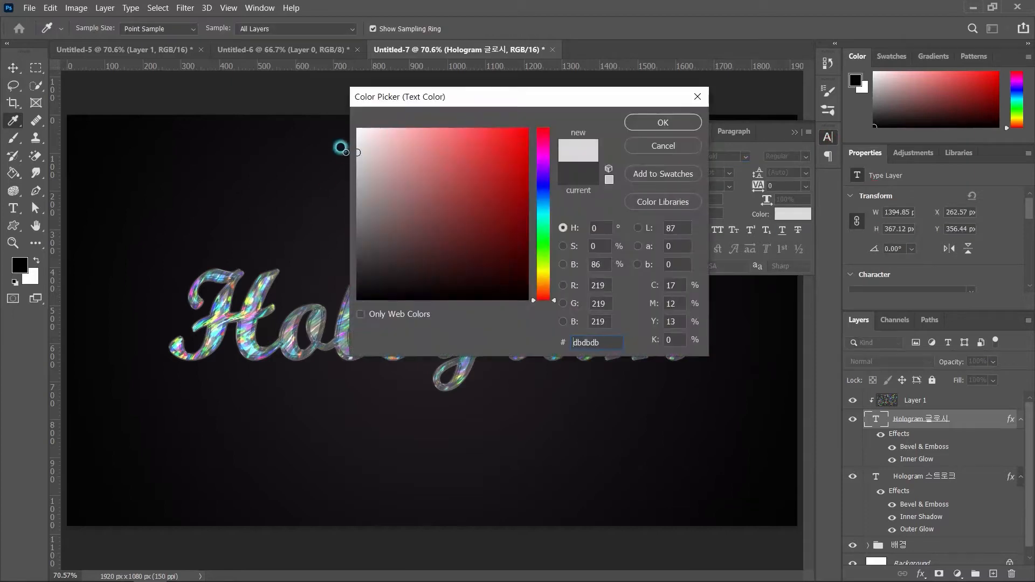
pyautogui.click(641, 121)
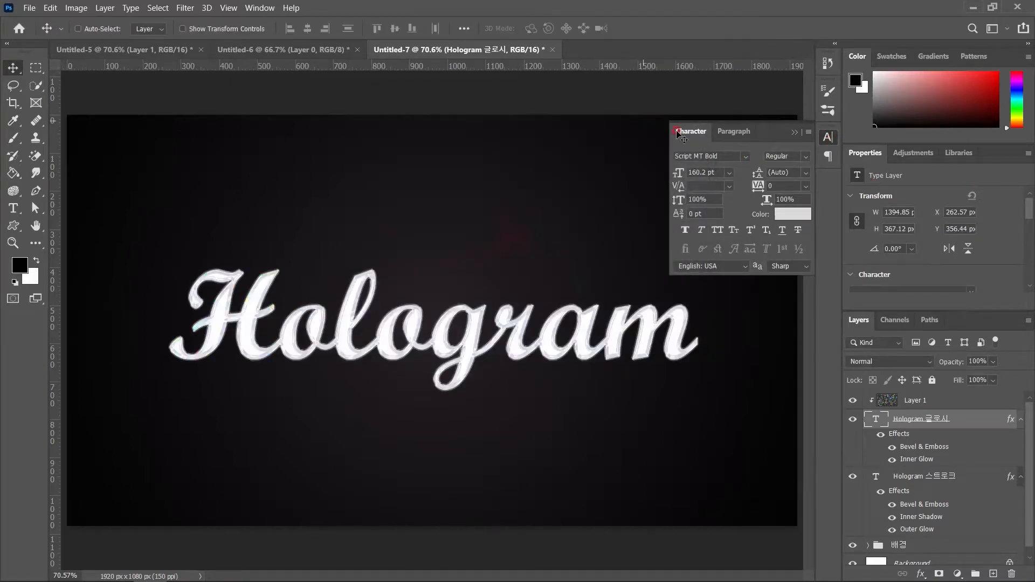
# - Darken the text color of the Hologram 글로시 layer to gray 5d5d5d
pyautogui.click(792, 214)
pyautogui.moveTo(363, 179)
pyautogui.mouseDown()
pyautogui.moveTo(346, 185)
pyautogui.moveTo(358, 237)
pyautogui.mouseUp()
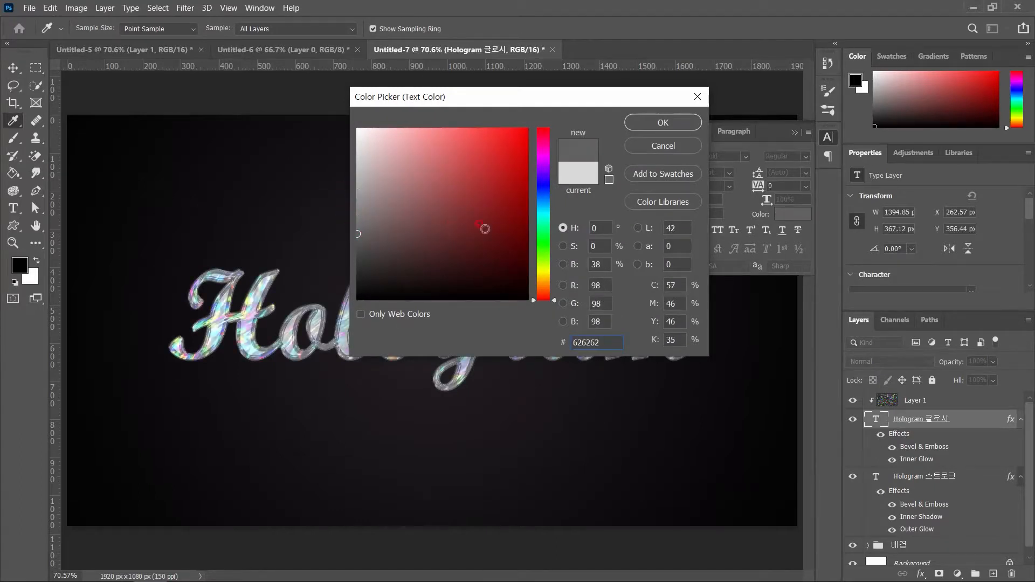
pyautogui.click(357, 247)
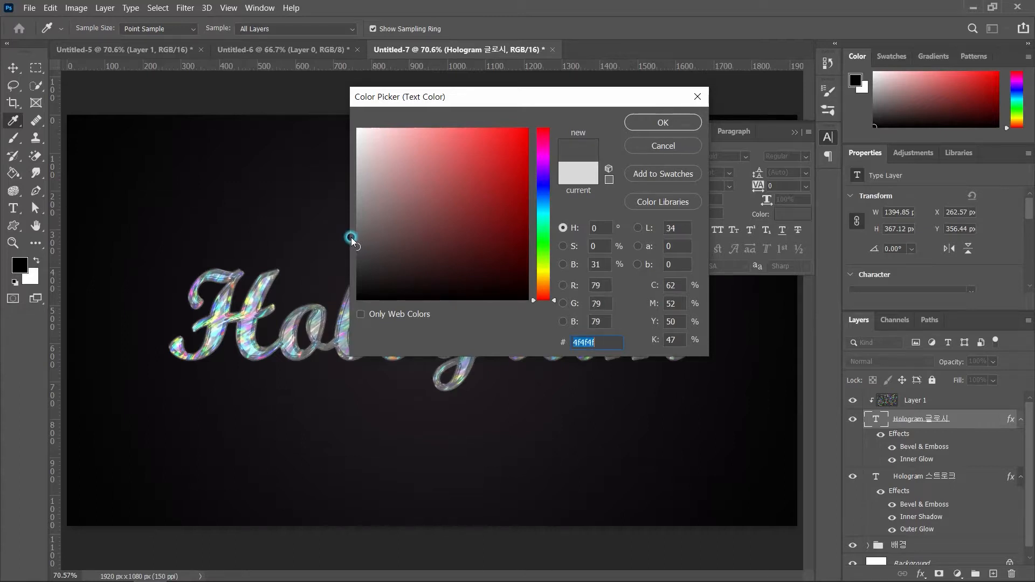
pyautogui.click(351, 237)
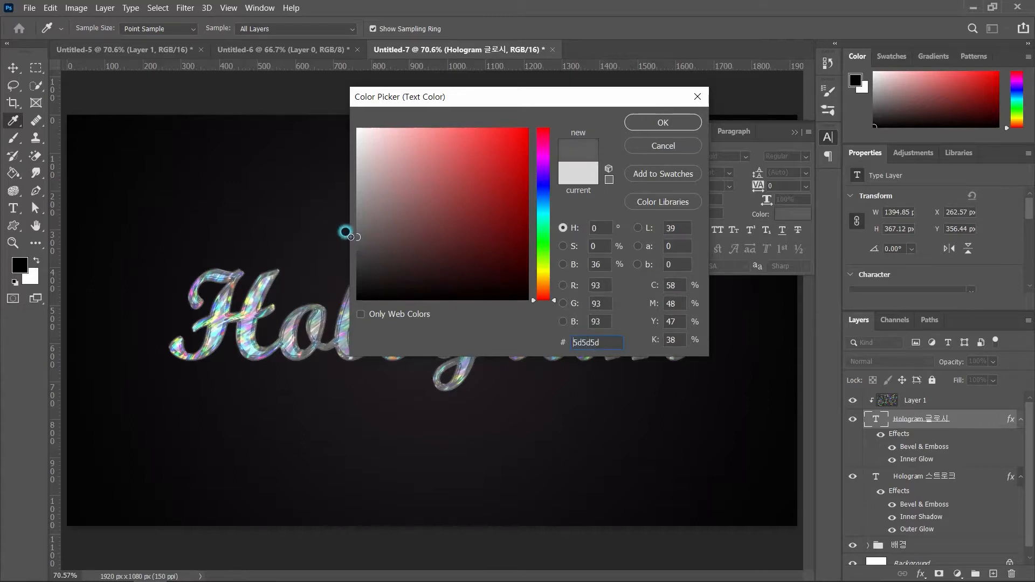
pyautogui.click(662, 123)
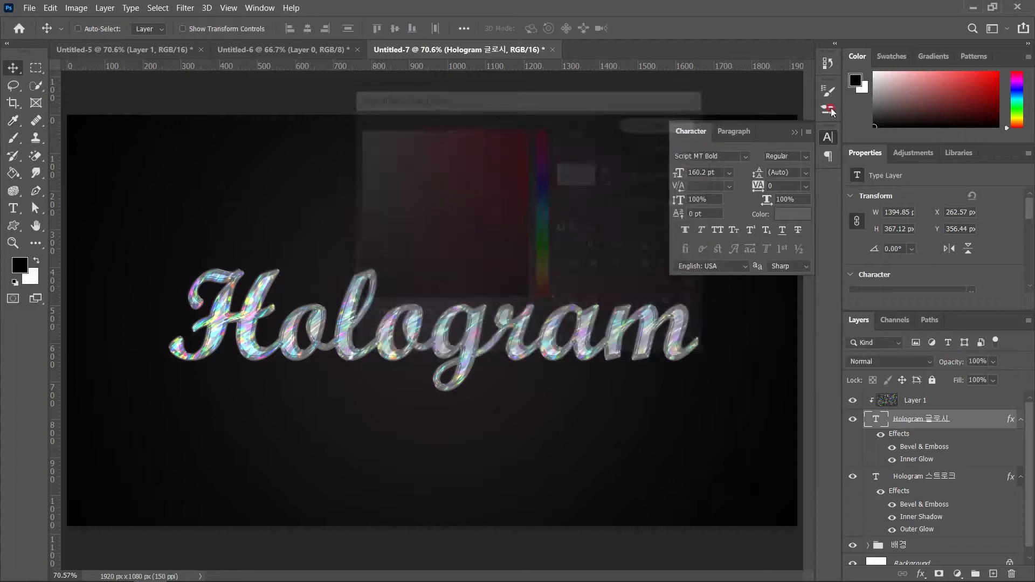
pyautogui.click(795, 132)
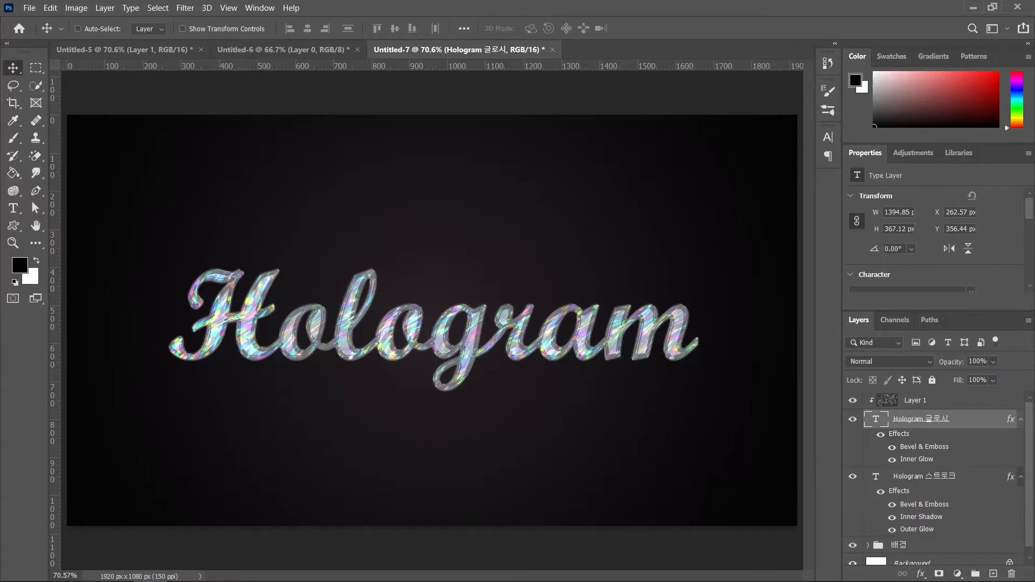
# - Select the clipped Layer 1 texture layer above the Hologram 글로시 text
pyautogui.click(259, 8)
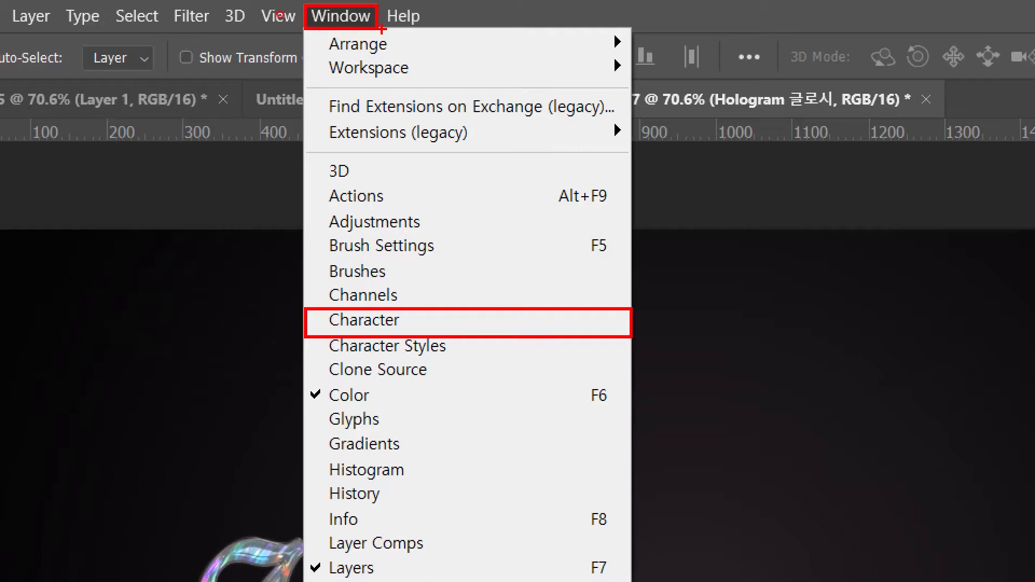
pyautogui.press('Escape')
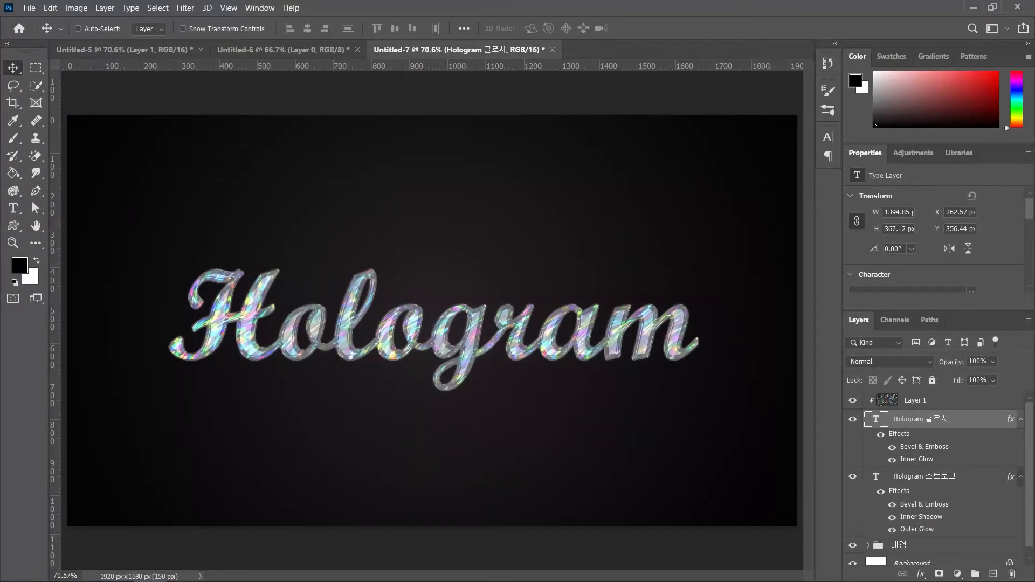
pyautogui.click(922, 401)
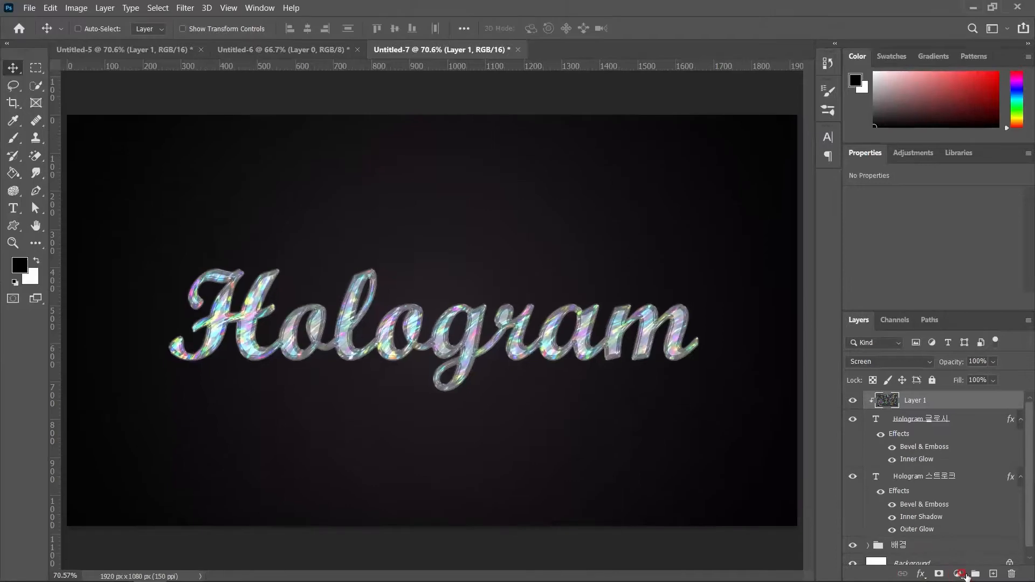
# - Try a Posterize adjustment layer above Layer 1 and delete it
pyautogui.click(889, 565)
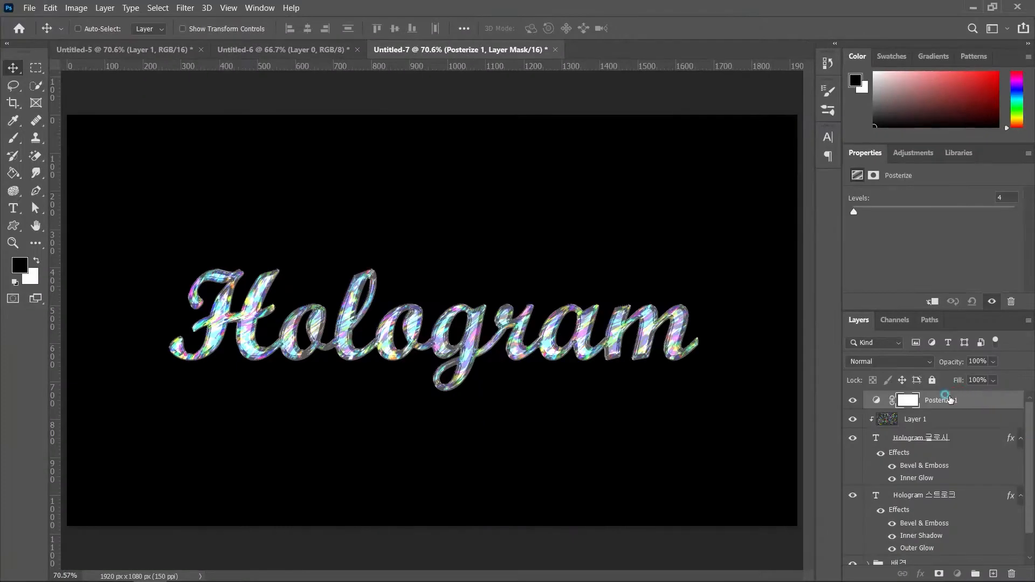
pyautogui.click(948, 397)
pyautogui.press('Delete')
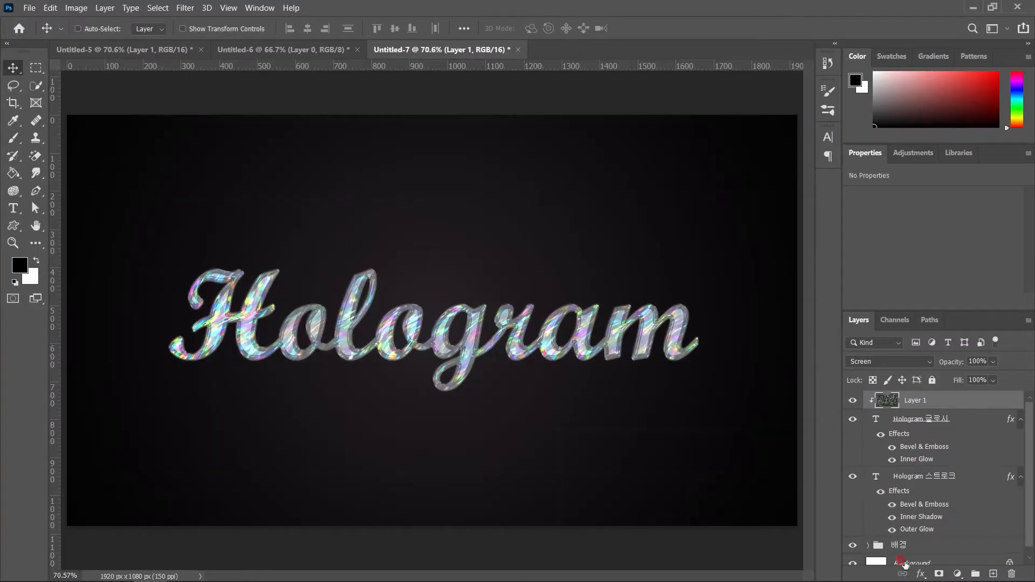
# - Try a Vibrance adjustment layer above Layer 1 with vibrance at -33, and delete it
pyautogui.click(957, 574)
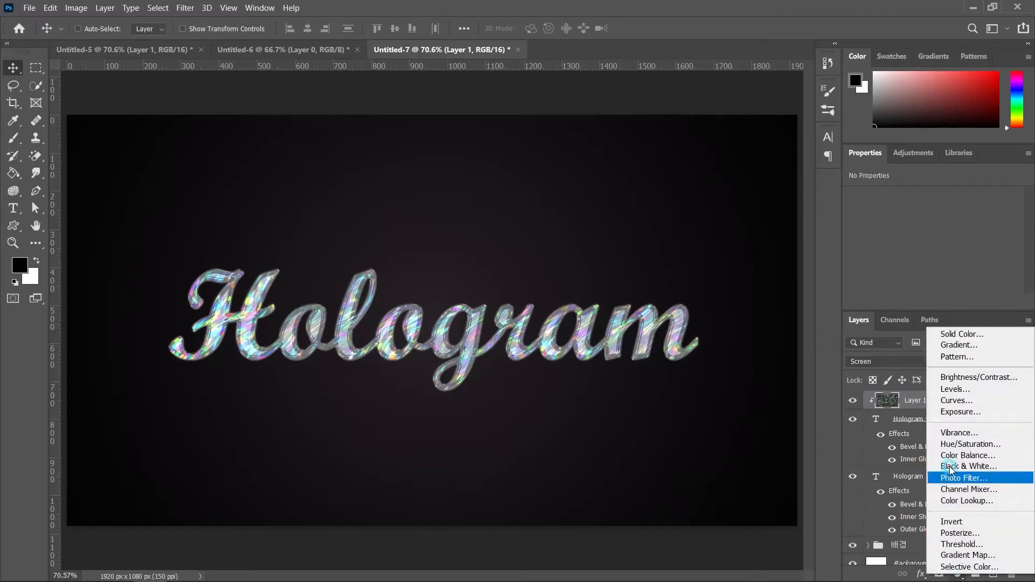
pyautogui.click(955, 433)
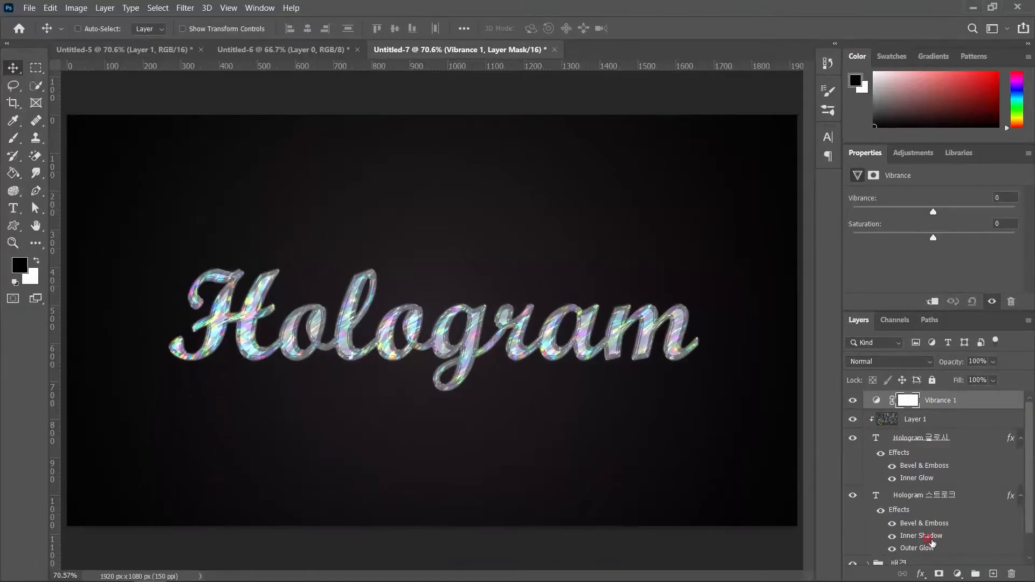
pyautogui.click(961, 575)
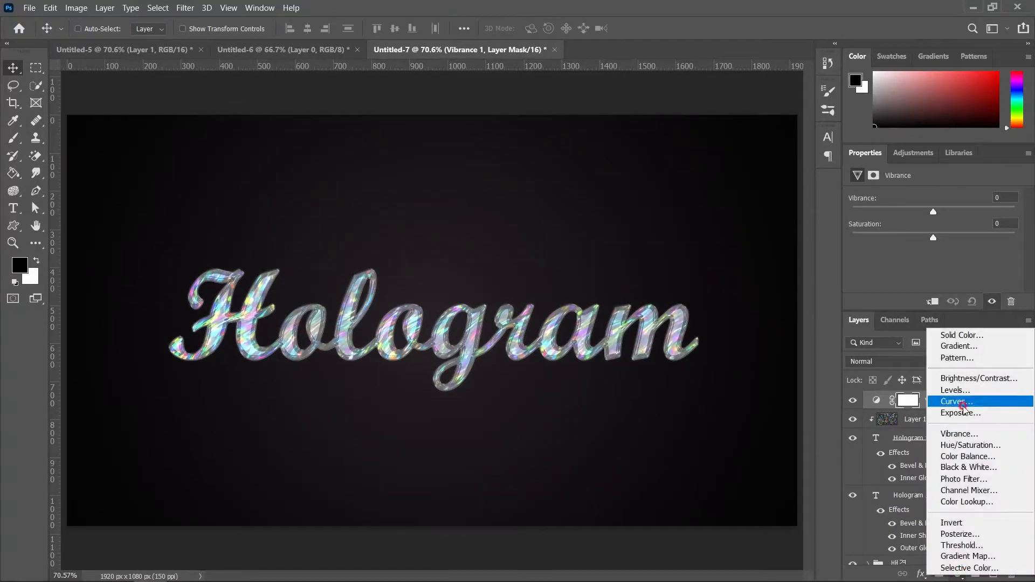
pyautogui.click(1001, 436)
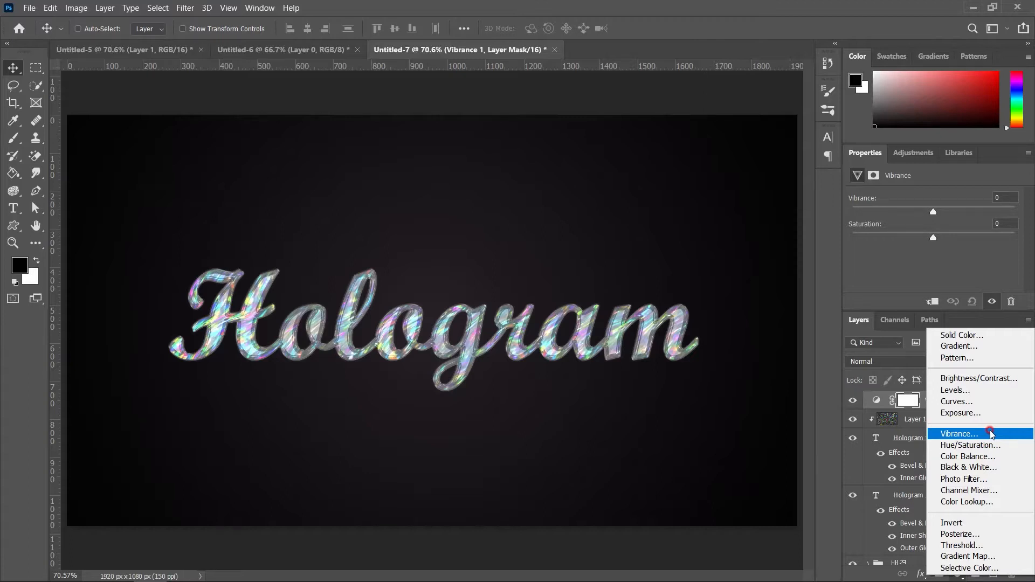
pyautogui.click(883, 476)
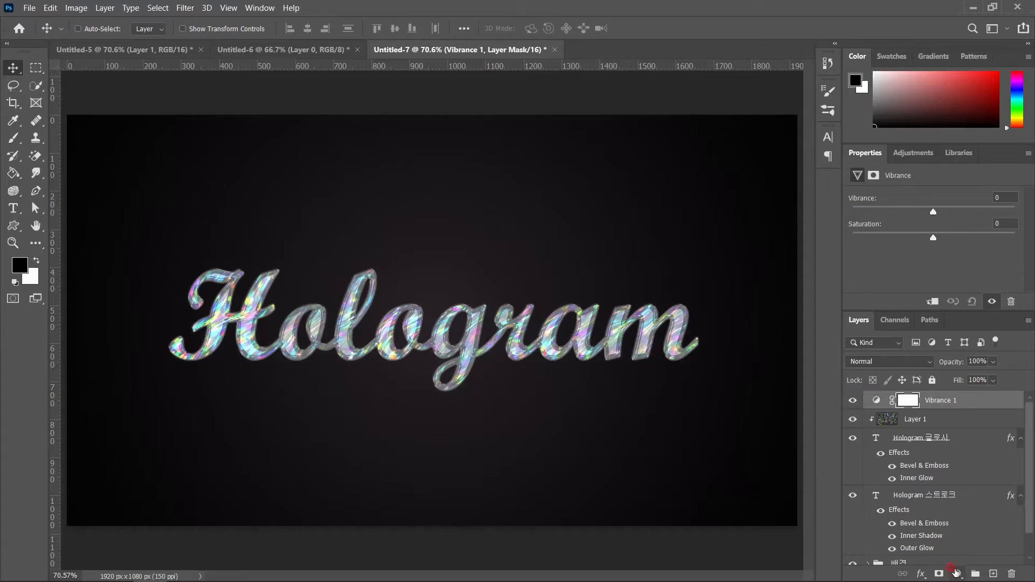
pyautogui.click(958, 572)
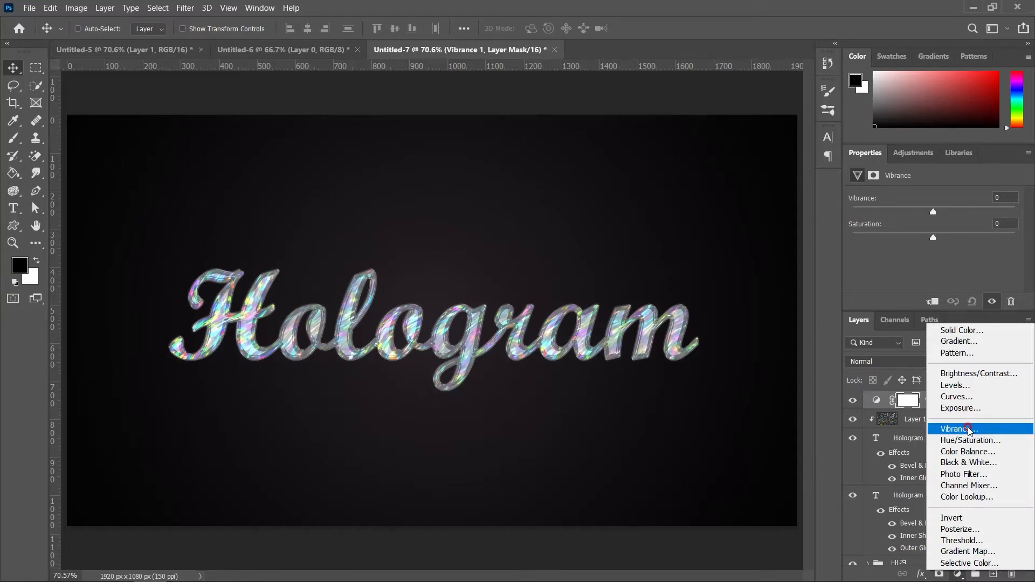
pyautogui.click(906, 400)
pyautogui.click(945, 400)
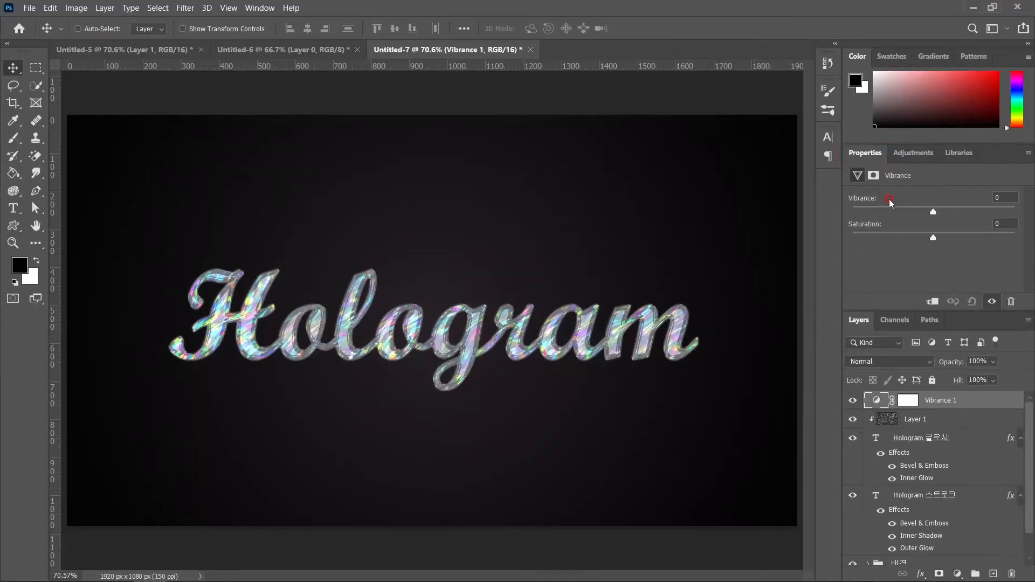
pyautogui.moveTo(945, 212); pyautogui.dragTo(907, 213)
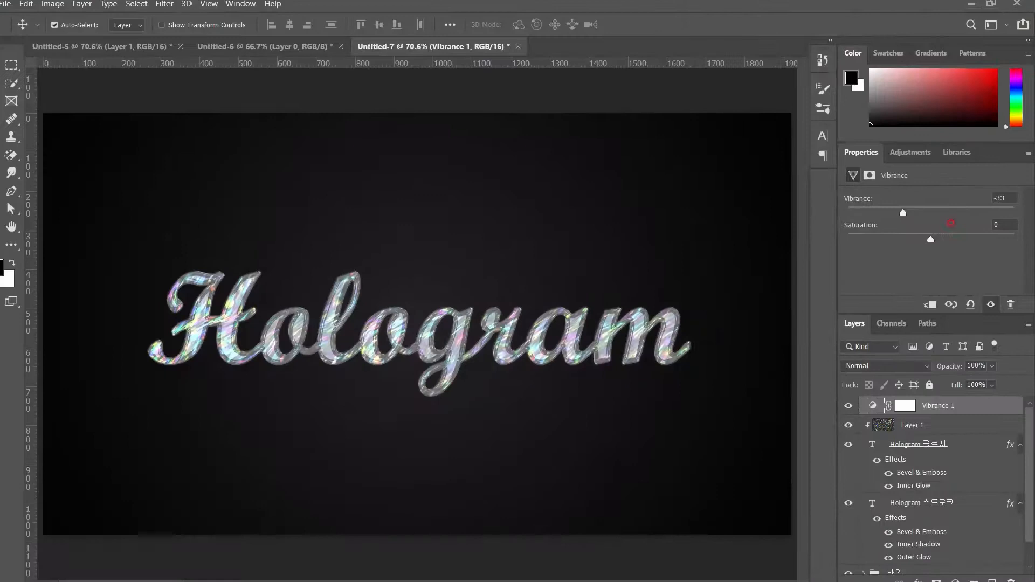
pyautogui.click(928, 399)
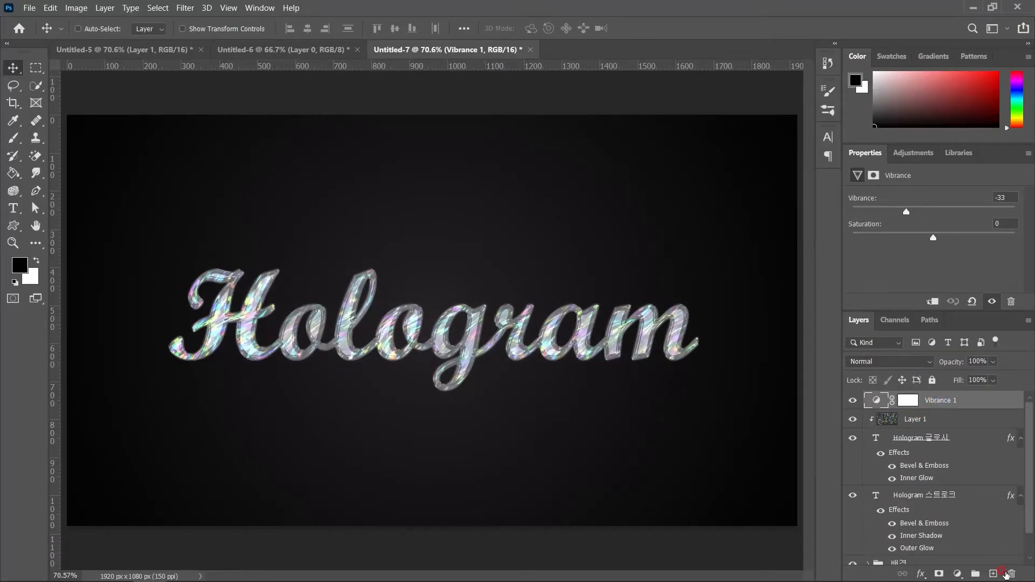
pyautogui.click(1011, 574)
pyautogui.click(486, 231)
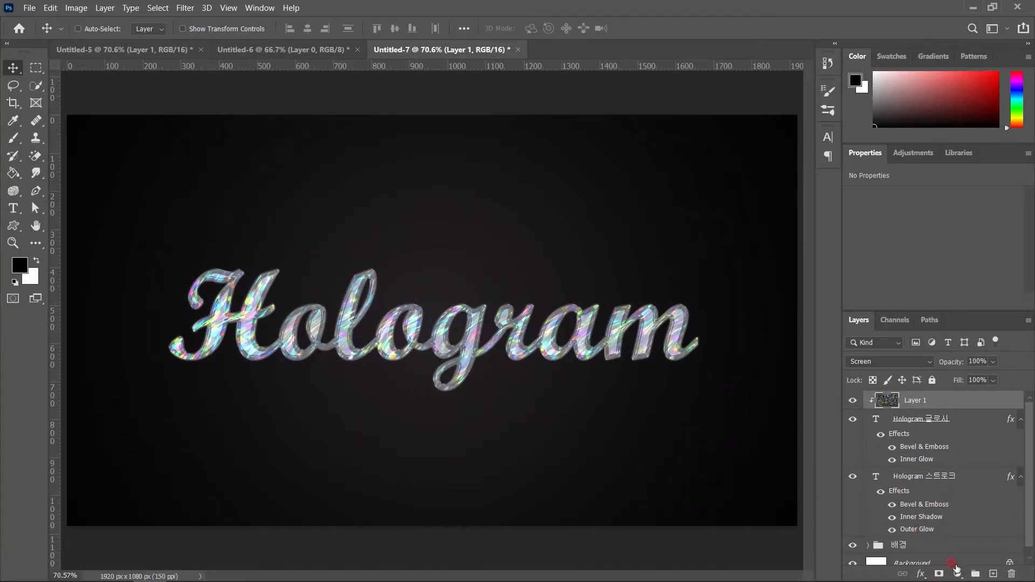
# - Add a Curves adjustment layer above the Layer 1 texture
pyautogui.click(957, 574)
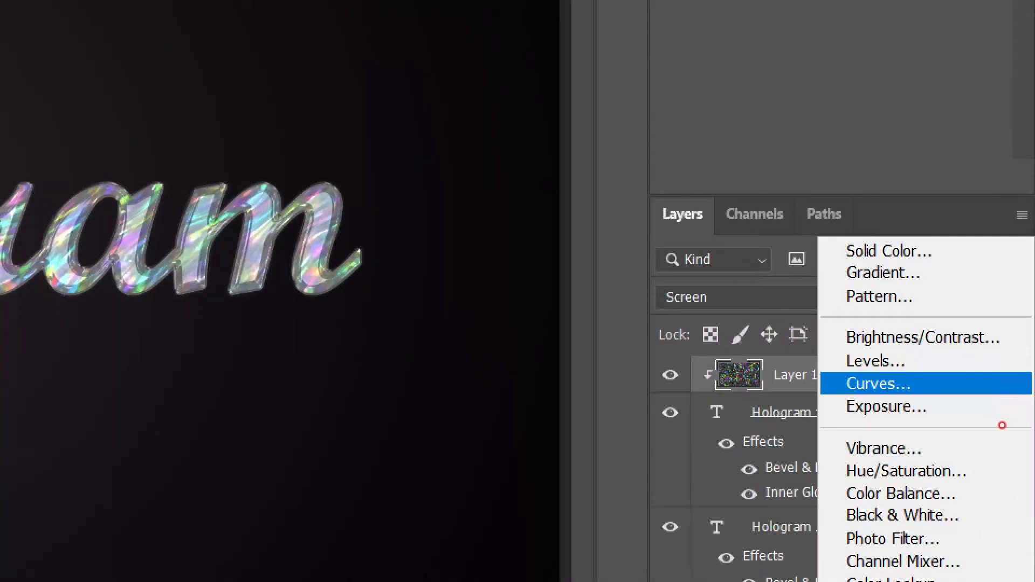
pyautogui.moveTo(817, 371)
pyautogui.mouseDown()
pyautogui.moveTo(965, 399)
pyautogui.moveTo(1033, 397)
pyautogui.mouseUp()
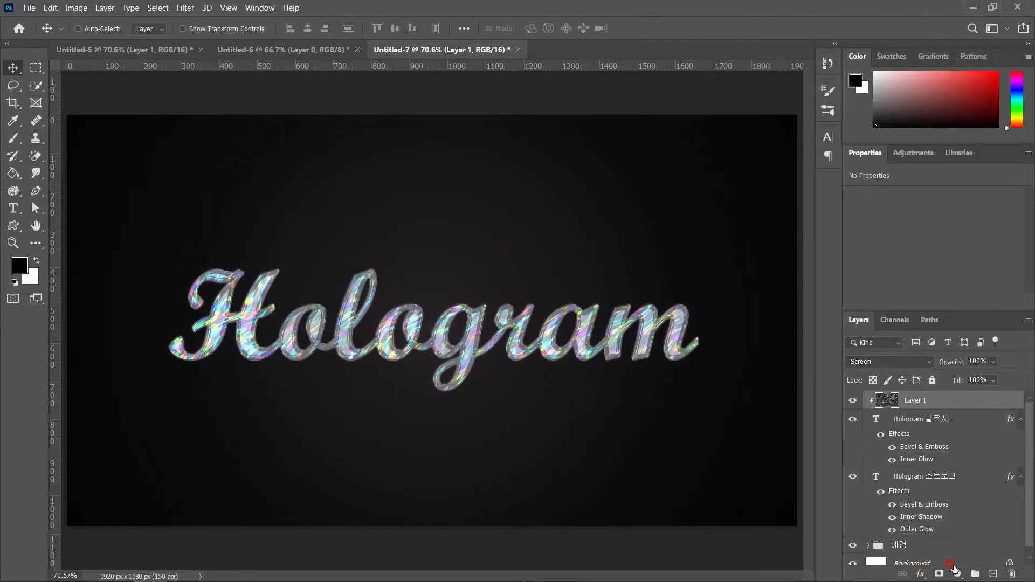
pyautogui.click(958, 573)
pyautogui.click(956, 397)
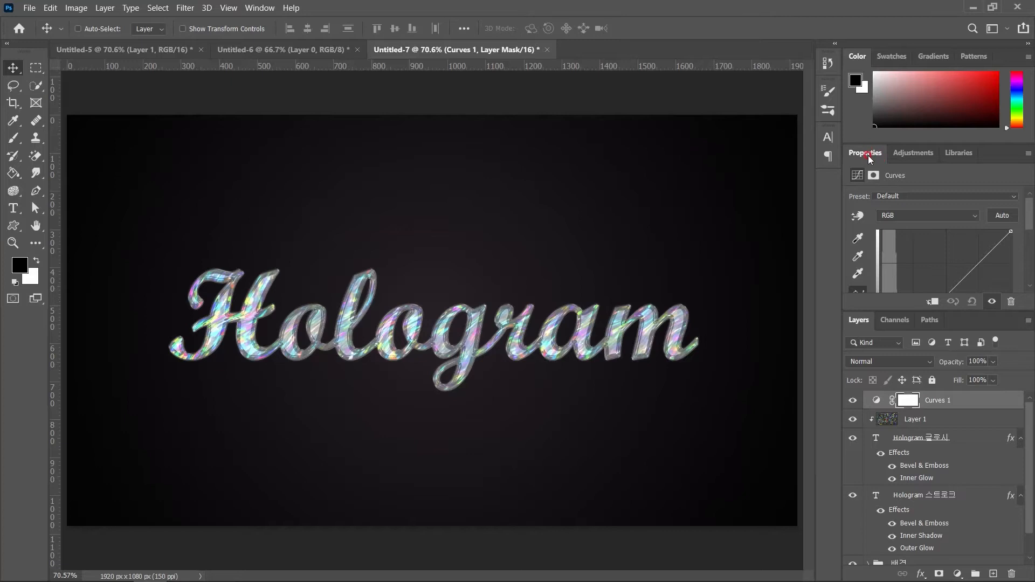
pyautogui.moveTo(941, 313); pyautogui.dragTo(944, 428)
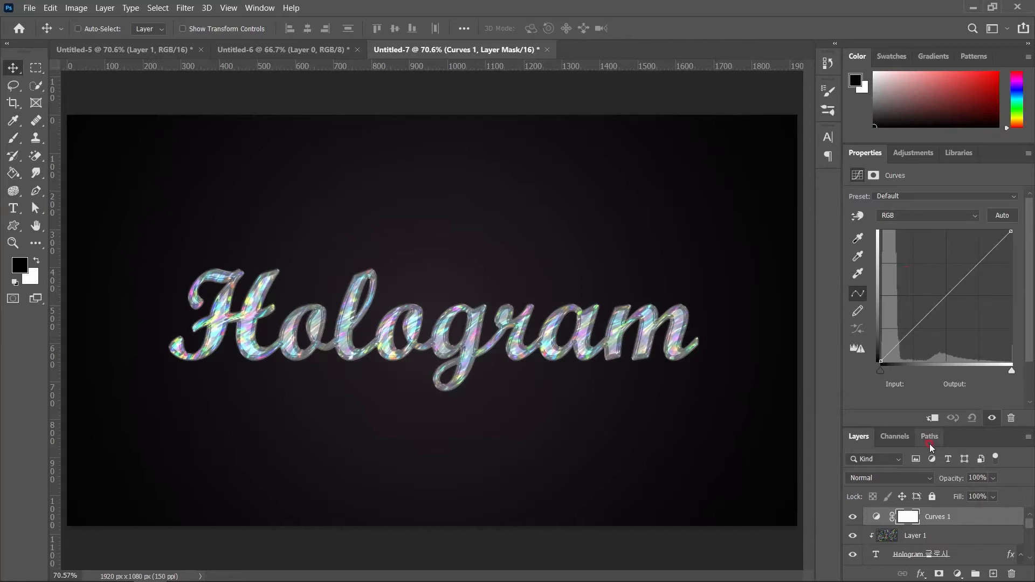
pyautogui.moveTo(908, 428); pyautogui.dragTo(903, 374)
# - Set the Curves 1 layer's blend mode to Luminosity and its opacity to 80%
pyautogui.click(908, 360)
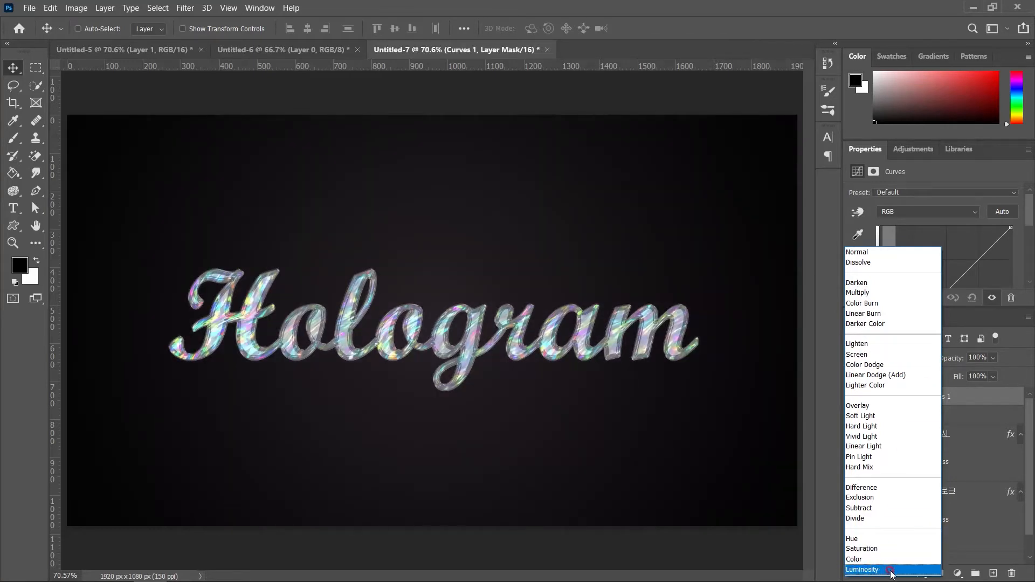
pyautogui.click(882, 571)
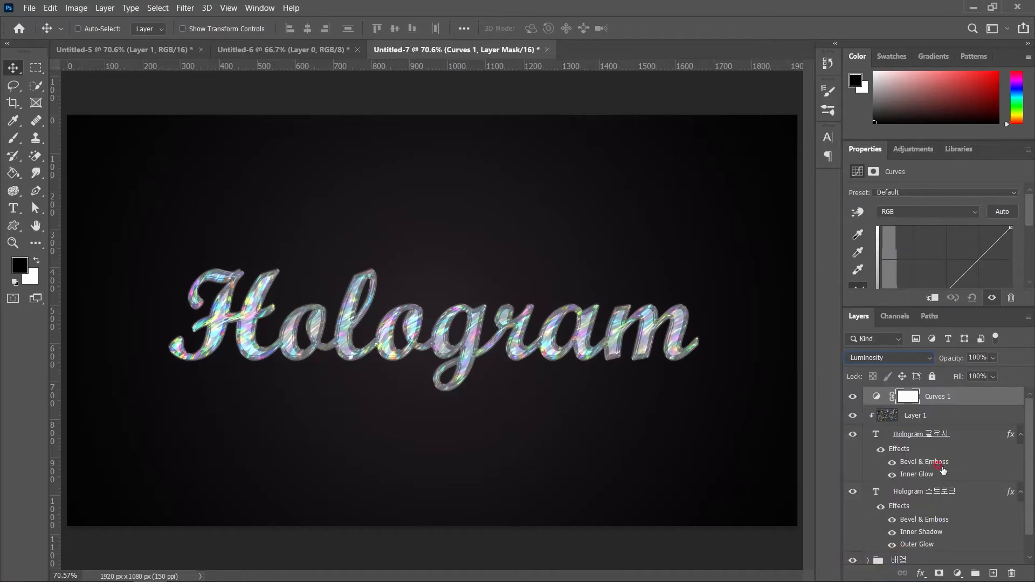
pyautogui.moveTo(977, 357); pyautogui.dragTo(929, 353)
pyautogui.write('8')
pyautogui.press('Return')
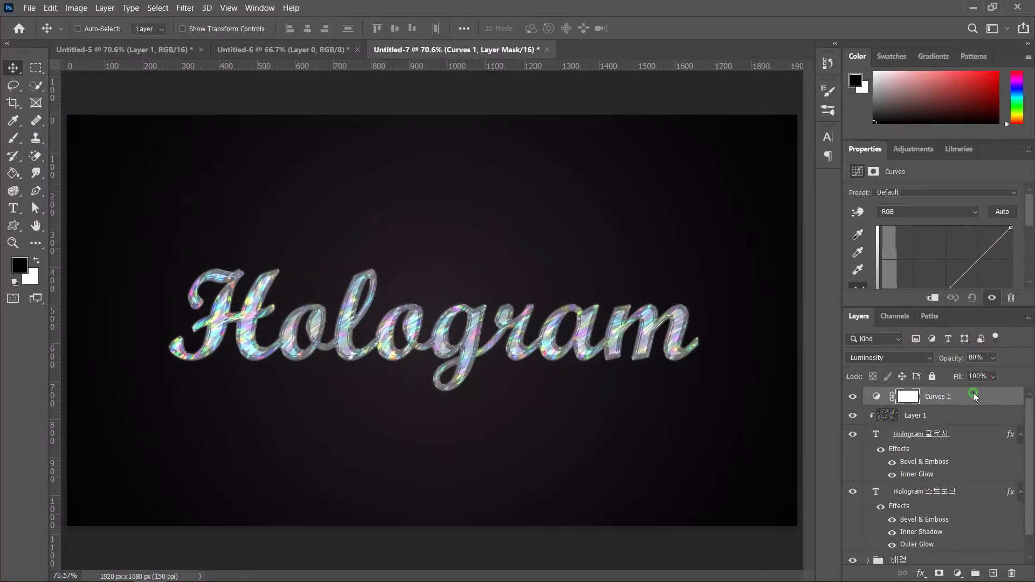
# - Clip the Curves 1 adjustment to the Hologram 글로시 text with a clipping mask and keep it selected
pyautogui.rightClick(898, 358)
pyautogui.click(898, 258)
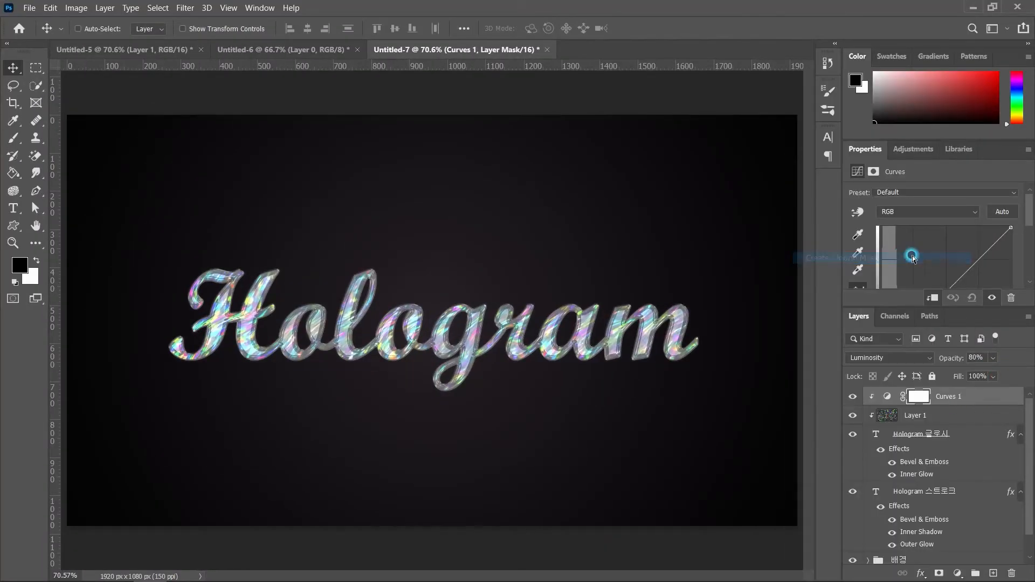
pyautogui.click(917, 416)
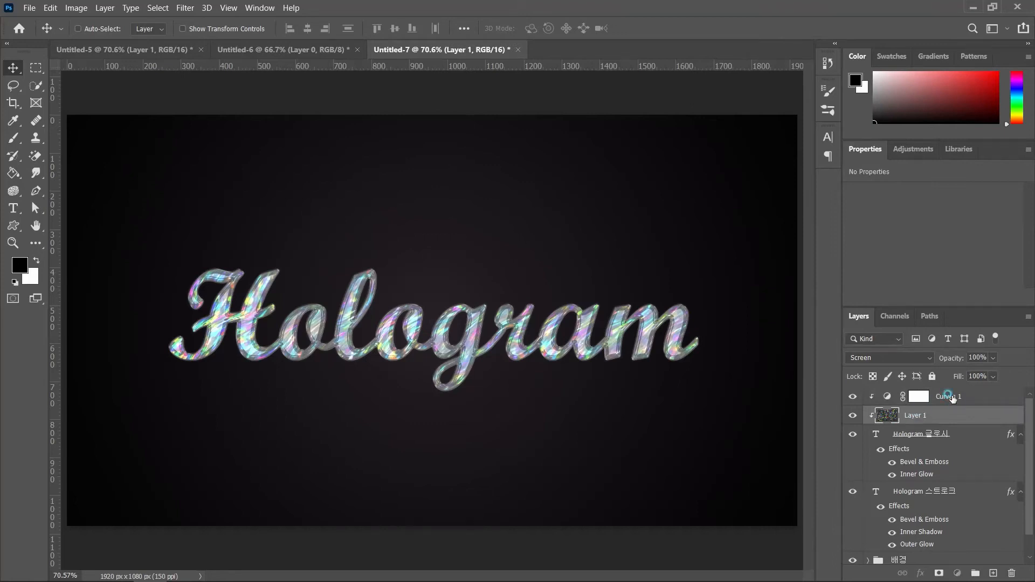
pyautogui.click(962, 395)
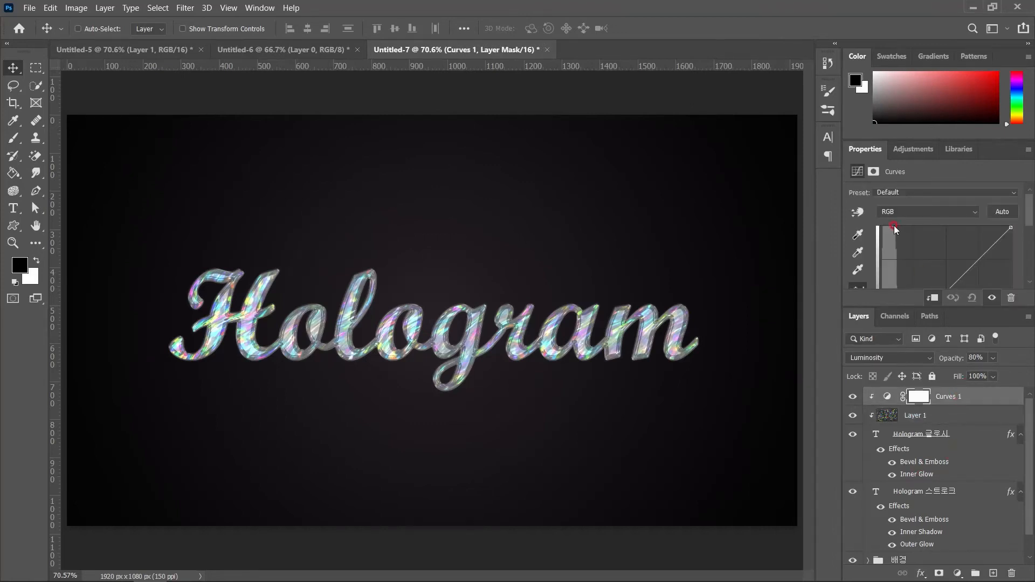
# - Shape the RGB curve into an S by lifting the highlights and placing a shadow point at input 77, output 70
pyautogui.moveTo(907, 307); pyautogui.dragTo(901, 461)
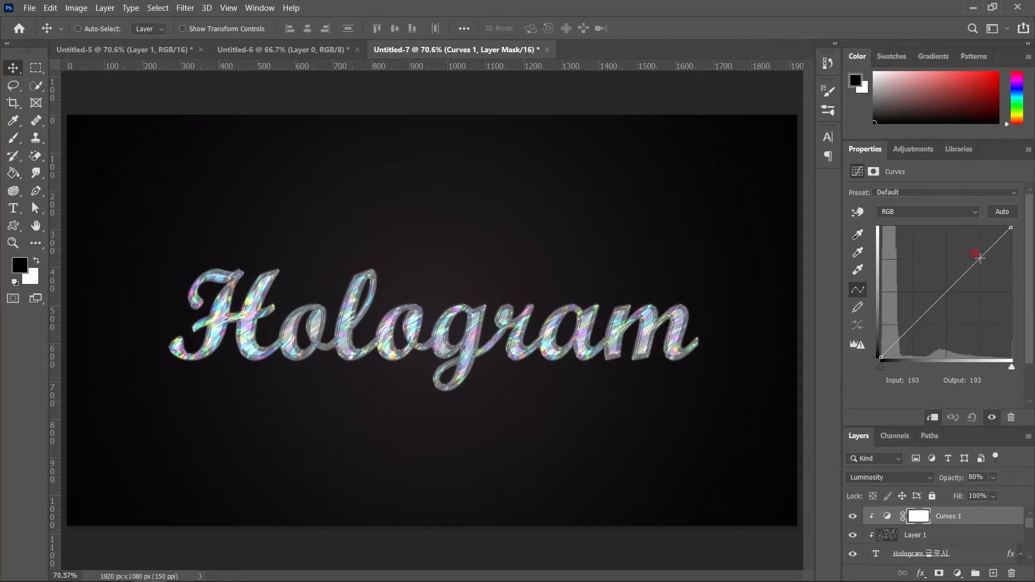
pyautogui.moveTo(971, 264); pyautogui.dragTo(957, 254)
pyautogui.click(915, 312)
pyautogui.moveTo(910, 309); pyautogui.dragTo(919, 320)
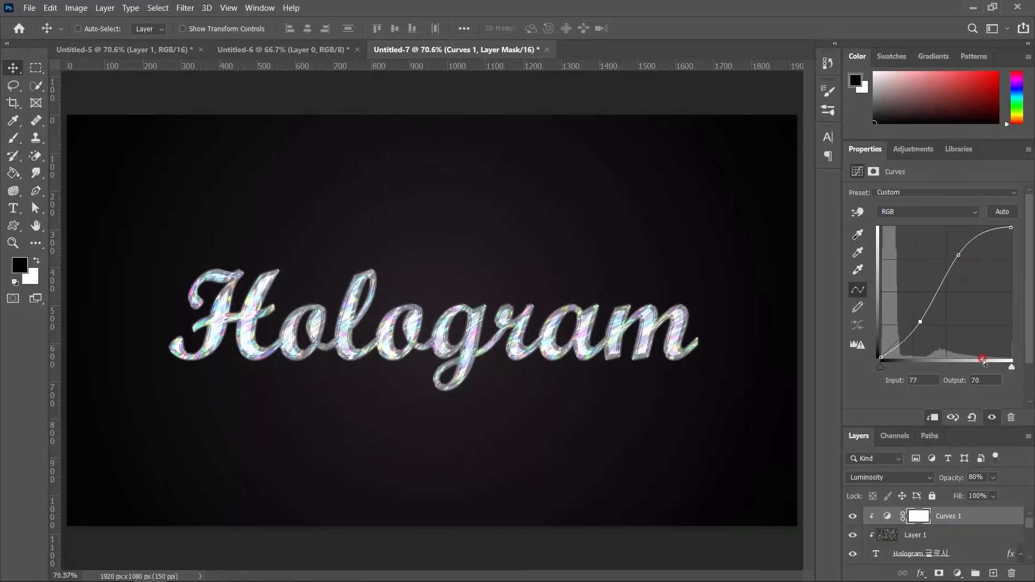
# - Raise the Red channel curve with a point at input 152, output 180
pyautogui.click(954, 213)
pyautogui.click(954, 211)
pyautogui.click(919, 218)
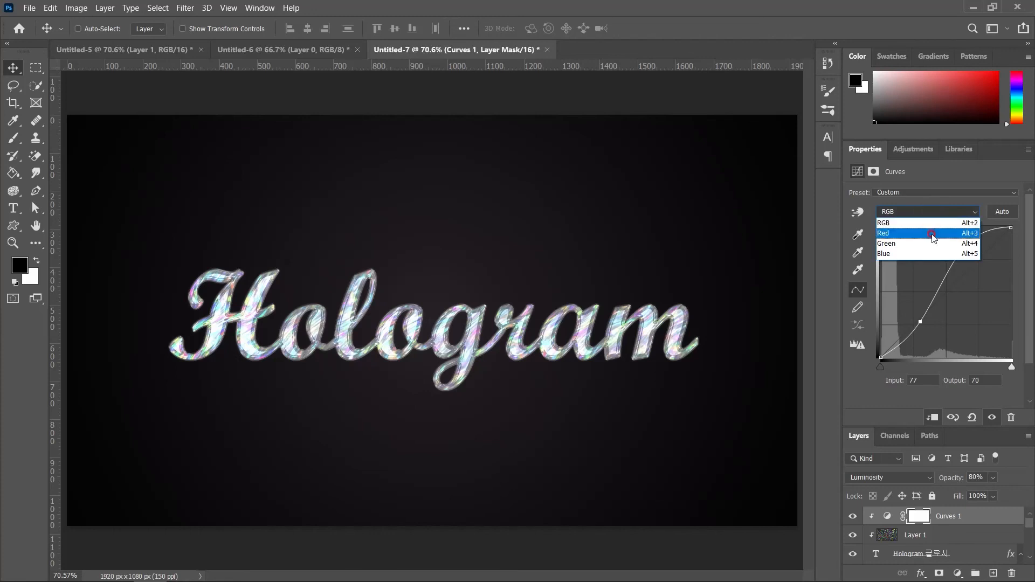
pyautogui.click(933, 235)
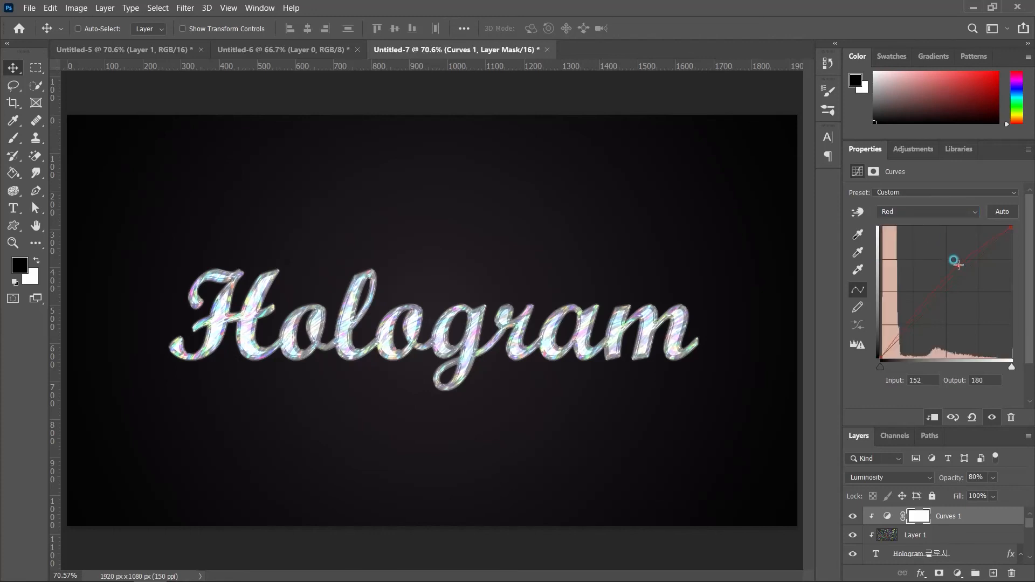
# - Lower the midtones of the Green channel curve slightly below the diagonal
pyautogui.click(938, 213)
pyautogui.click(934, 238)
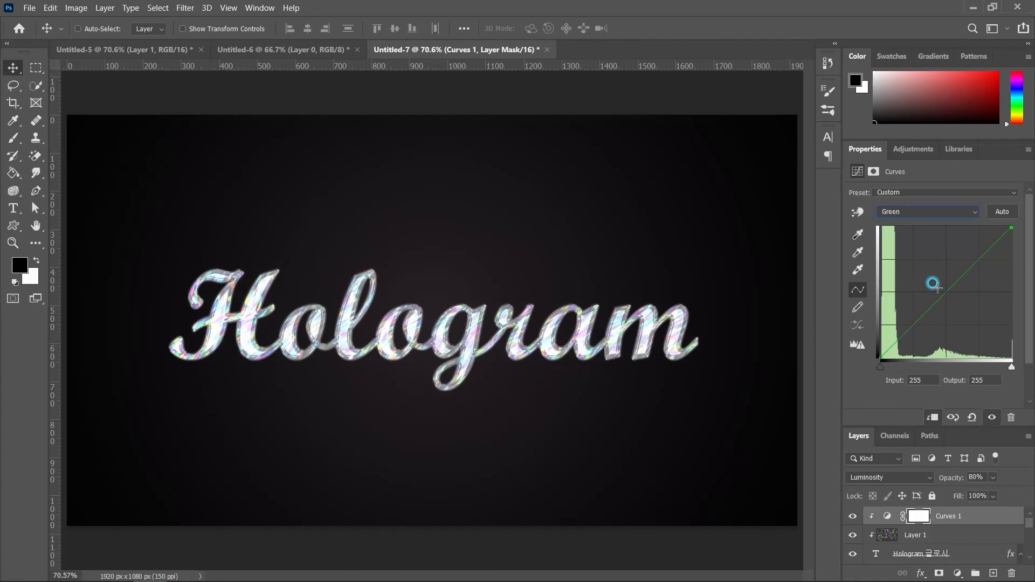
pyautogui.moveTo(956, 280); pyautogui.dragTo(958, 293)
# - Raise the Blue channel curve with a point at input 164, output 185, and return to the RGB curve
pyautogui.click(943, 221)
pyautogui.click(931, 254)
pyautogui.moveTo(966, 267); pyautogui.dragTo(965, 263)
pyautogui.click(930, 213)
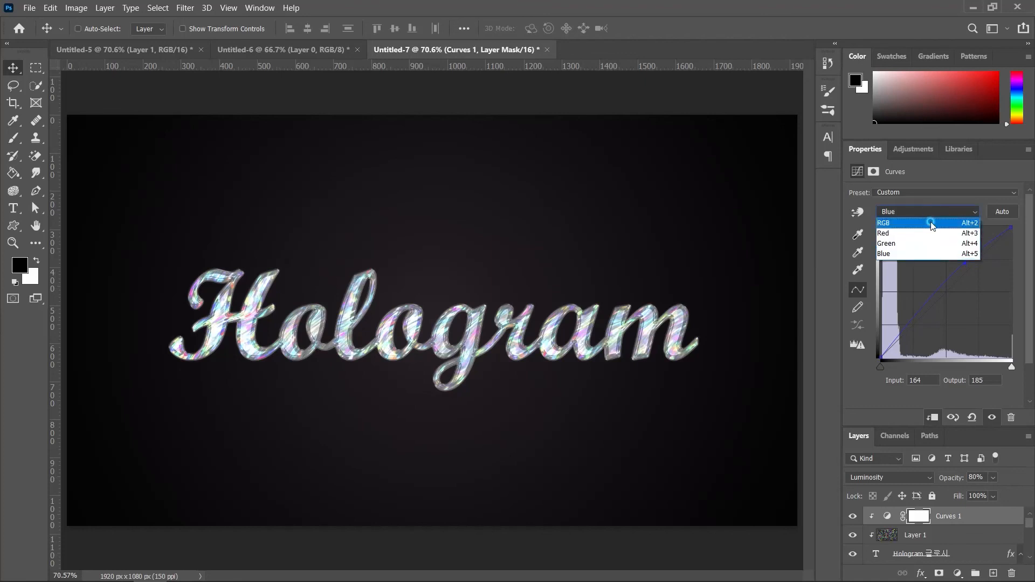
pyautogui.click(932, 223)
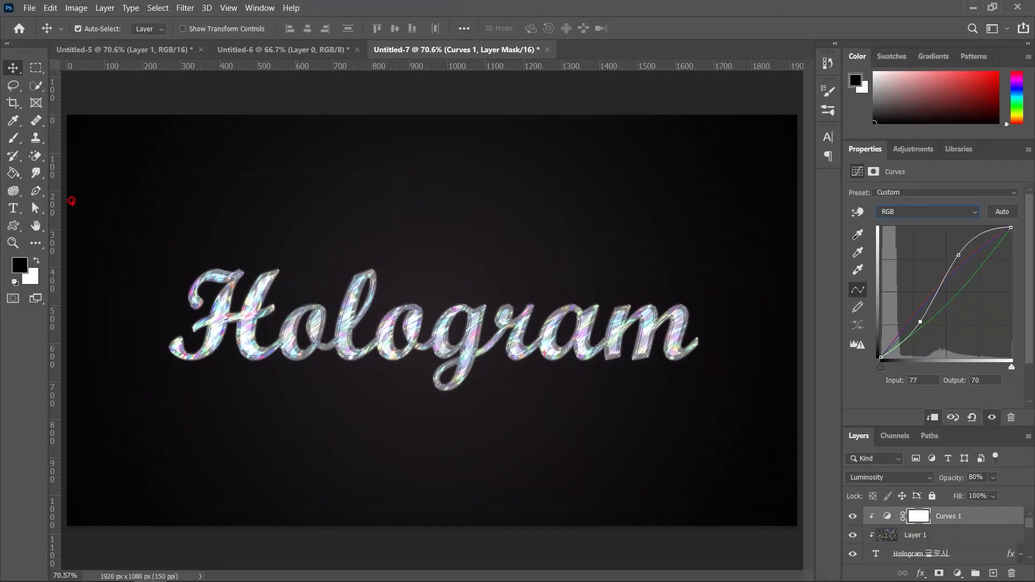
pyautogui.moveTo(69, 115); pyautogui.dragTo(797, 522)
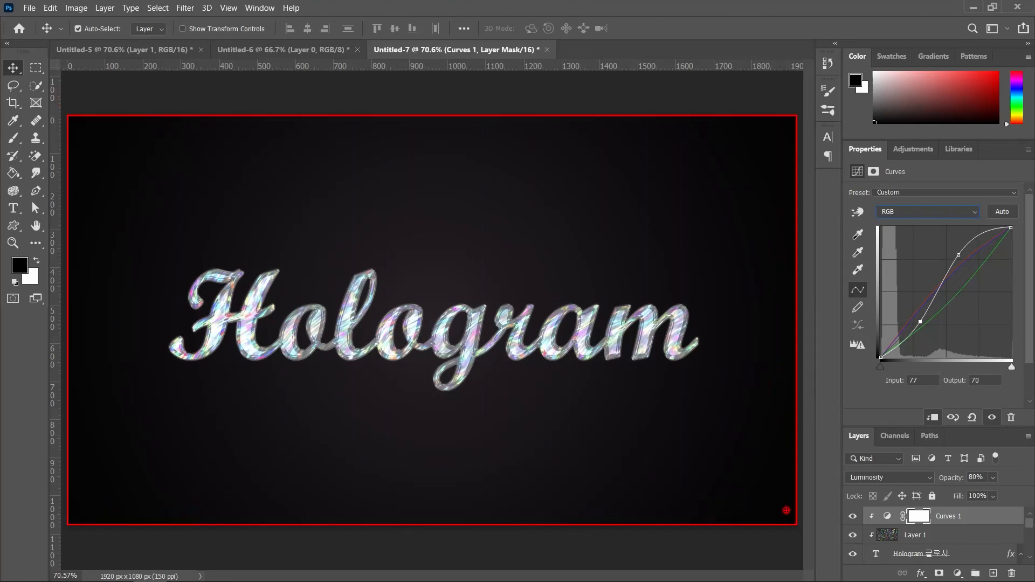